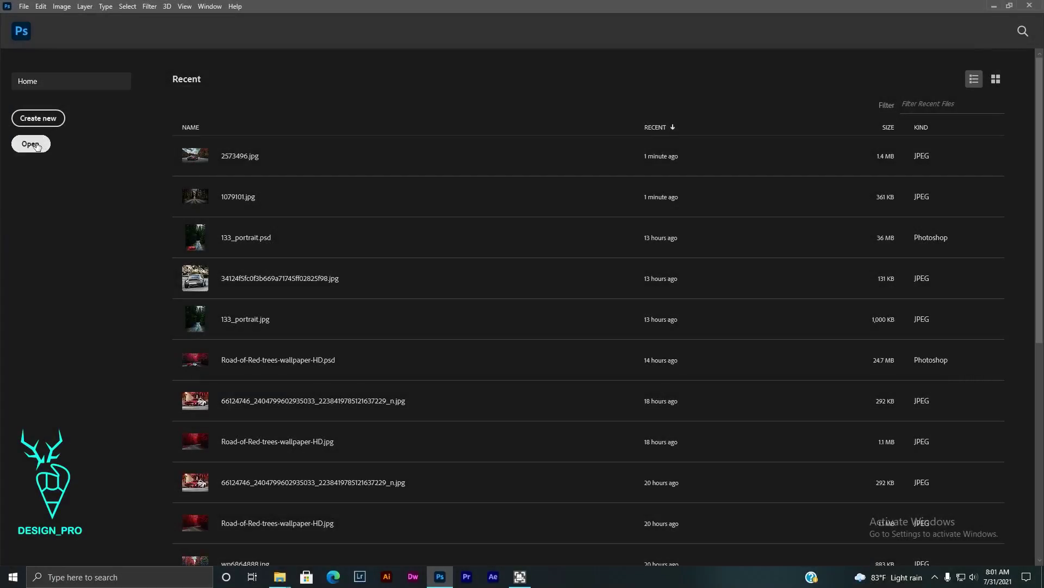
# Step: Open the car photo 2573496.jpg
pyautogui.click(30, 144)
pyautogui.click(252, 268)
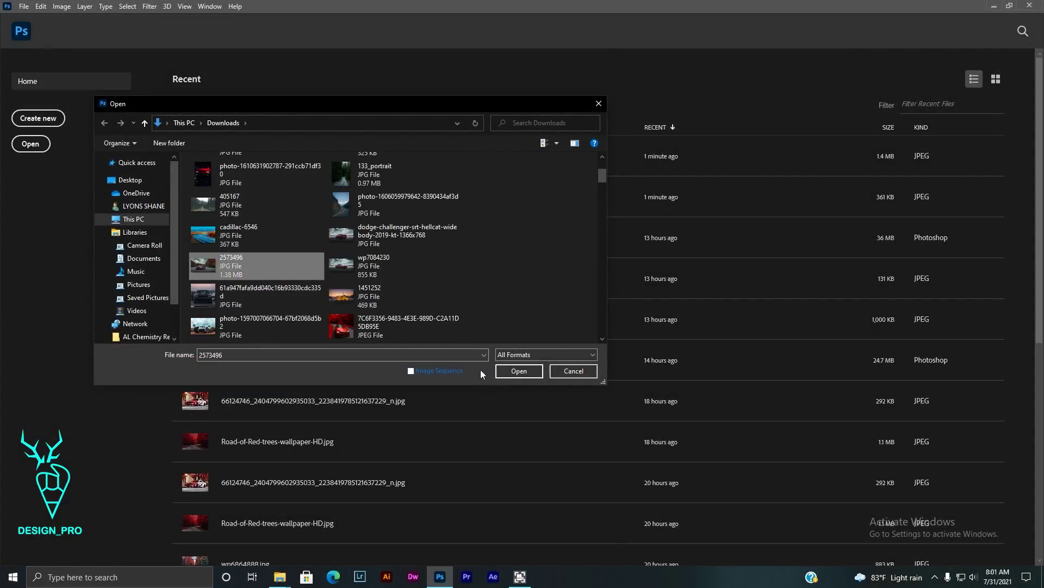
pyautogui.click(519, 370)
# Step: Zoom in and start the pen path along the bumper underside to its left corner
pyautogui.scroll(1, 208, 324)
pyautogui.scroll(2, 218, 375)
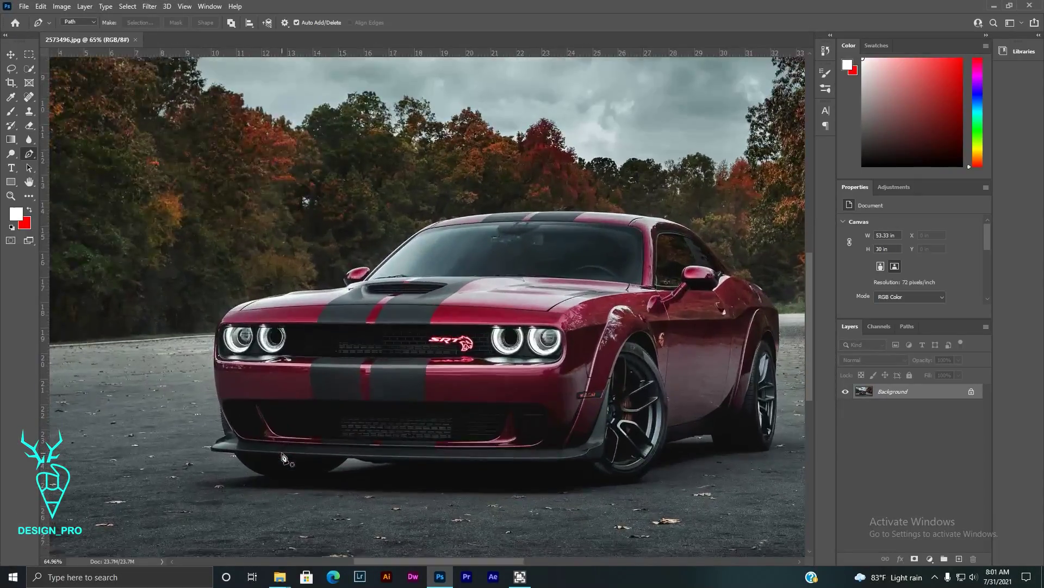
pyautogui.scroll(2, 228, 428)
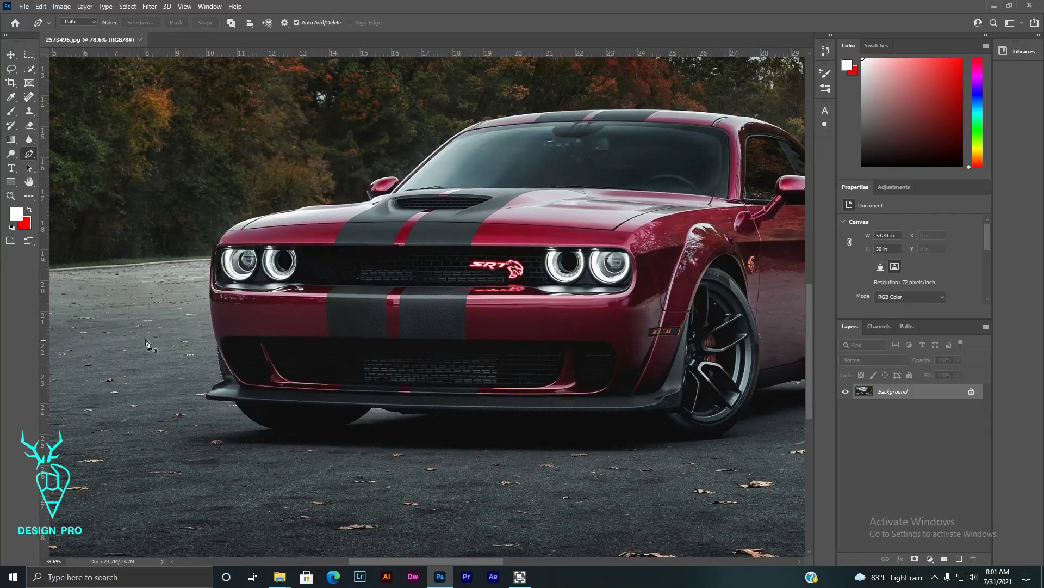
pyautogui.scroll(2, 277, 460)
pyautogui.scroll(2, 277, 459)
pyautogui.click(465, 390)
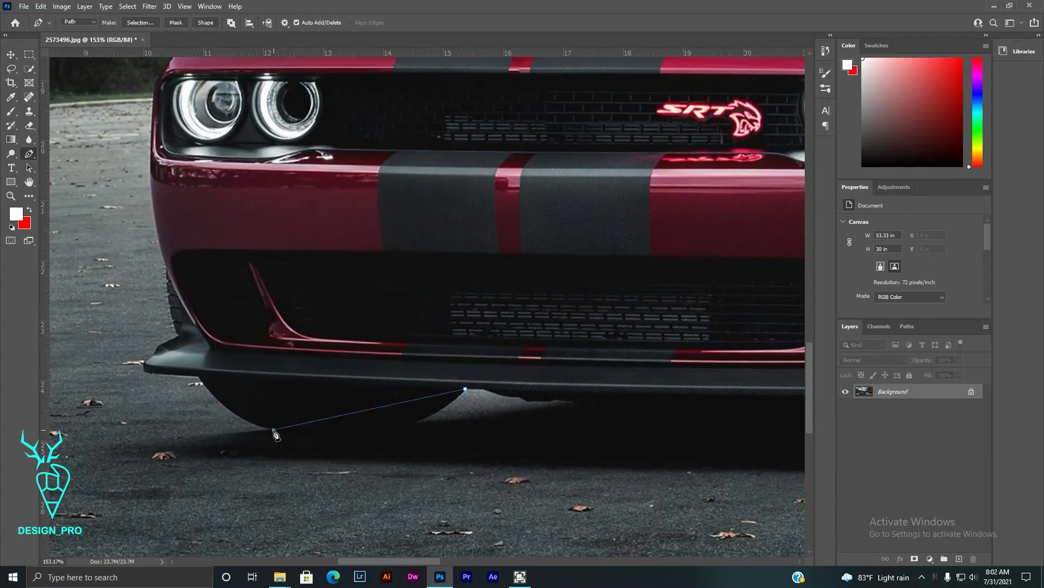
pyautogui.moveTo(273, 430); pyautogui.dragTo(239, 418)
pyautogui.moveTo(199, 377); pyautogui.dragTo(179, 336)
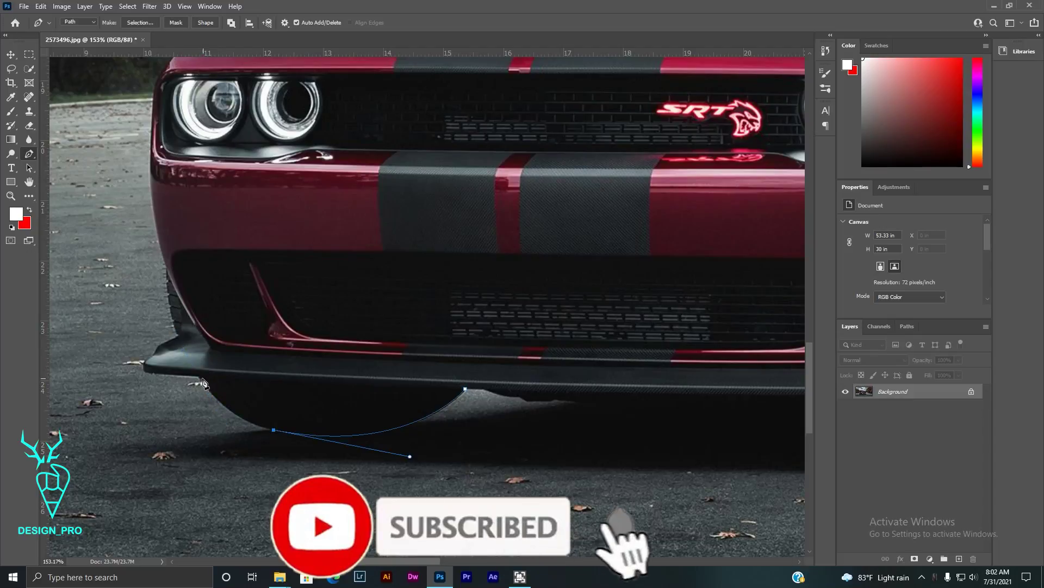
pyautogui.click(201, 377)
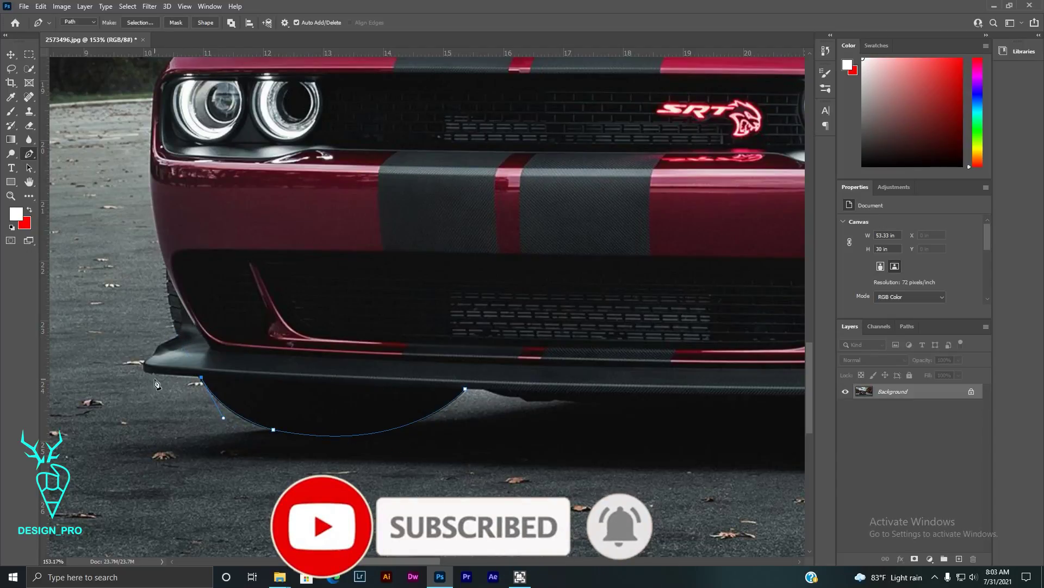
pyautogui.click(143, 370)
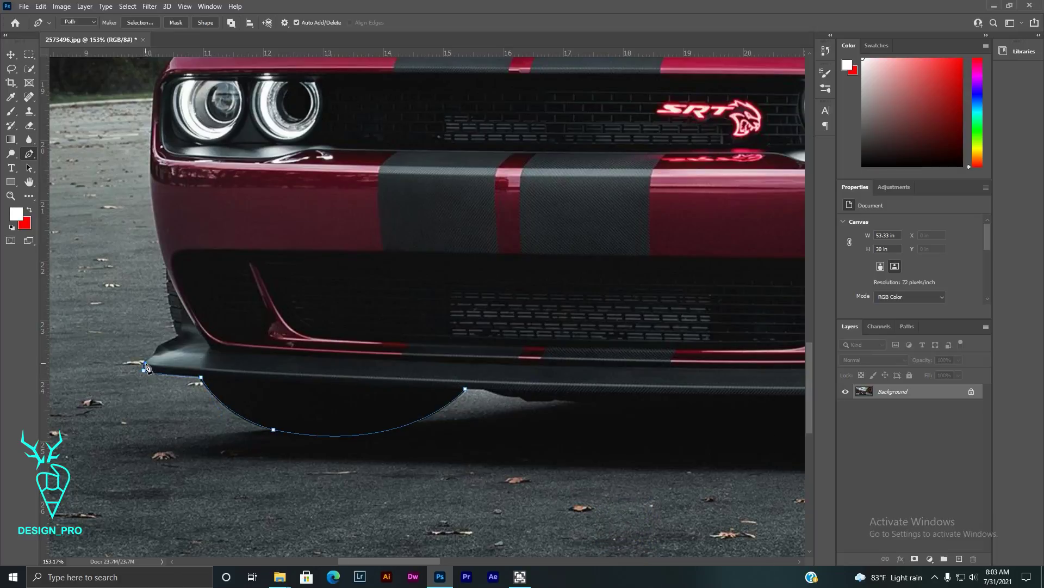
# Step: Continue the path up the front corner edge to the top front corner, redoing one misplaced point
pyautogui.scroll(5, 154, 361)
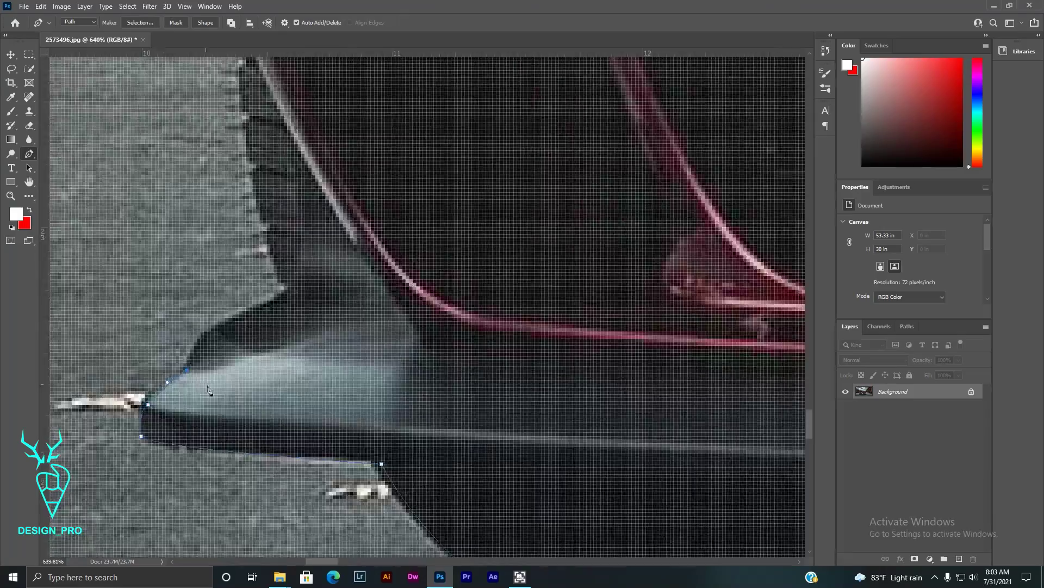
pyautogui.click(258, 327)
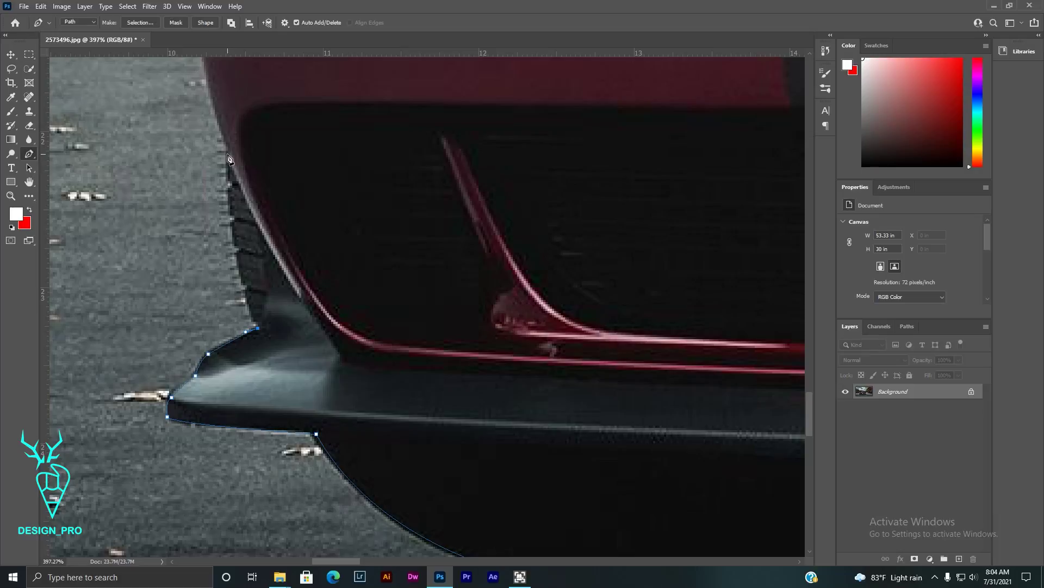
pyautogui.scroll(3, 232, 163)
pyautogui.scroll(-3, 229, 328)
pyautogui.scroll(-3, 212, 329)
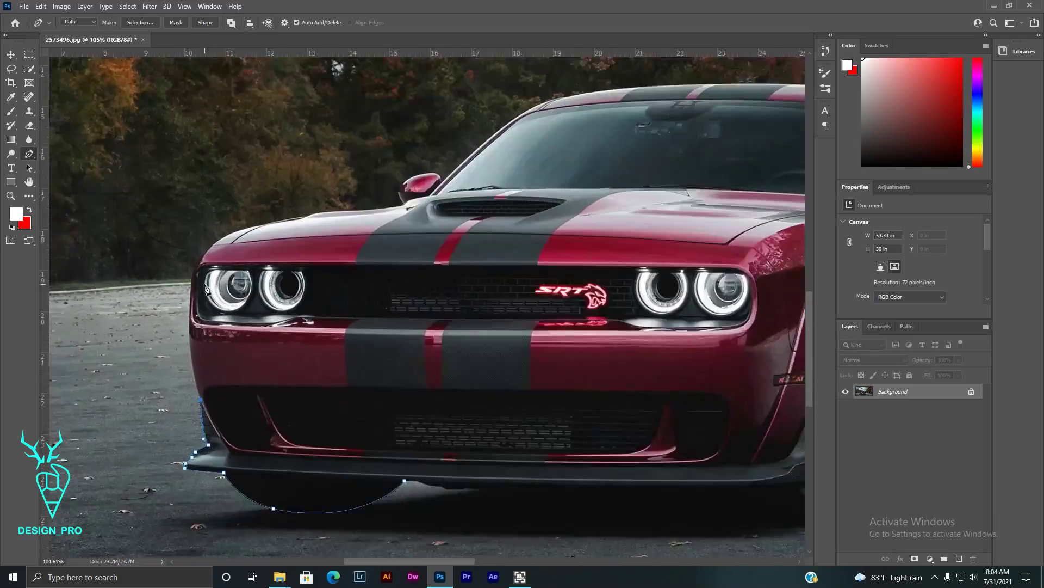
pyautogui.scroll(-1, 190, 332)
pyautogui.moveTo(188, 329); pyautogui.dragTo(185, 271)
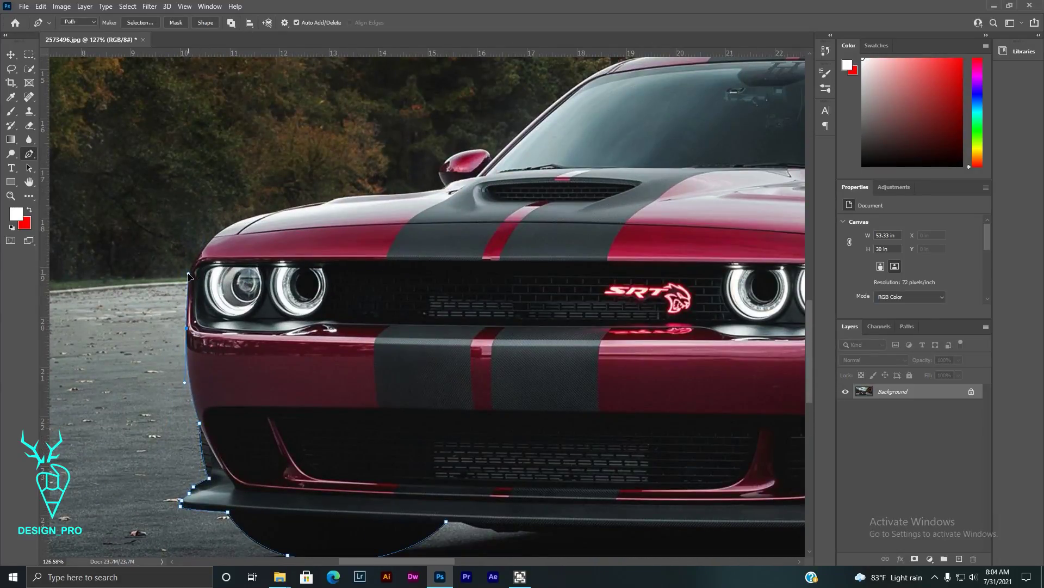
pyautogui.scroll(3, 188, 276)
pyautogui.moveTo(255, 181); pyautogui.dragTo(280, 173)
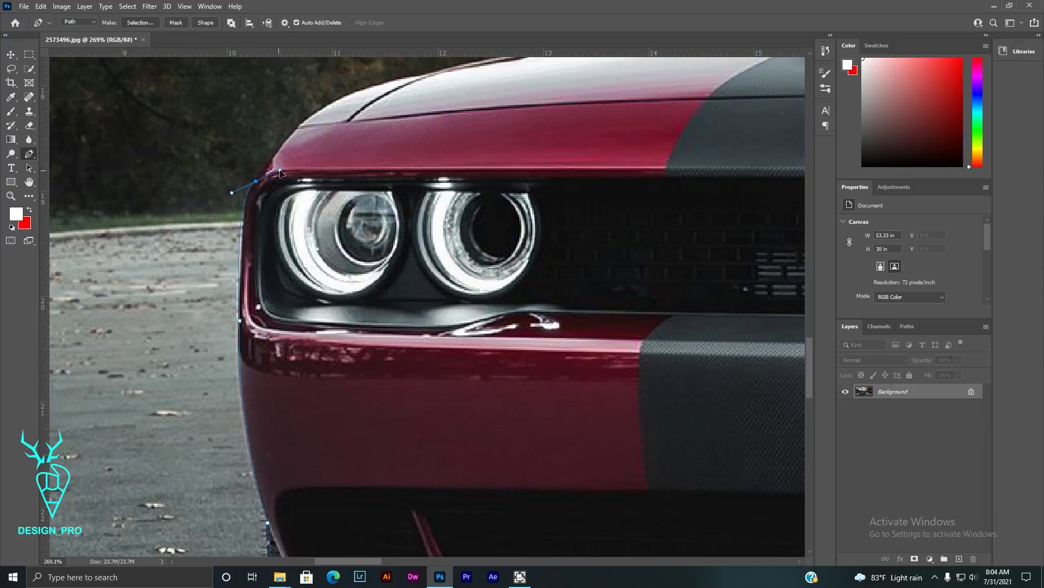
pyautogui.hotkey('ctrl', 'z')
pyautogui.moveTo(273, 156); pyautogui.dragTo(291, 147)
# Step: Trace the path along the hood edge and over the top of the side mirror
pyautogui.scroll(2, 281, 206)
pyautogui.scroll(1, 289, 272)
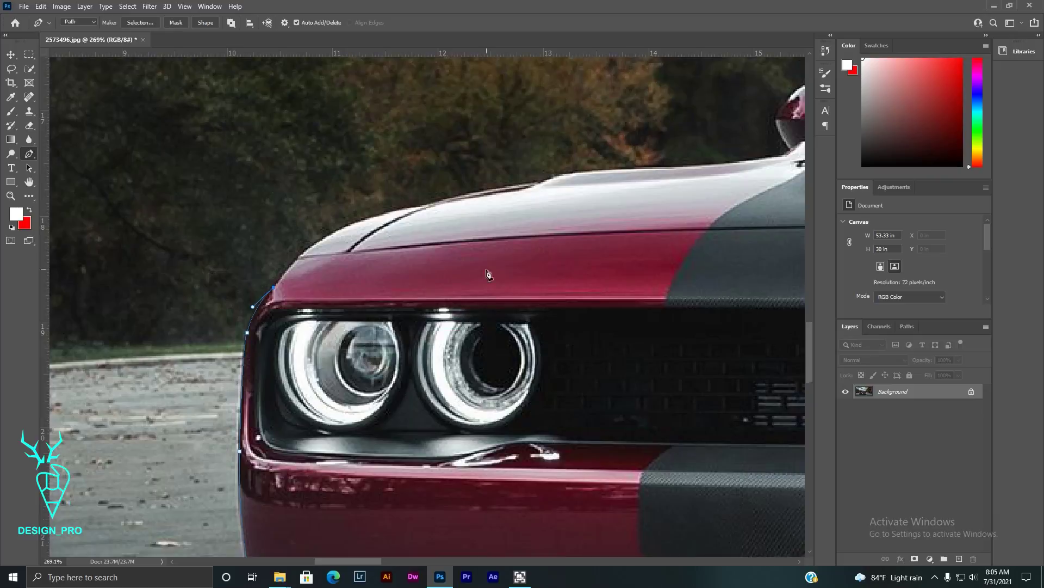
pyautogui.scroll(2, 297, 353)
pyautogui.moveTo(429, 316); pyautogui.dragTo(603, 293)
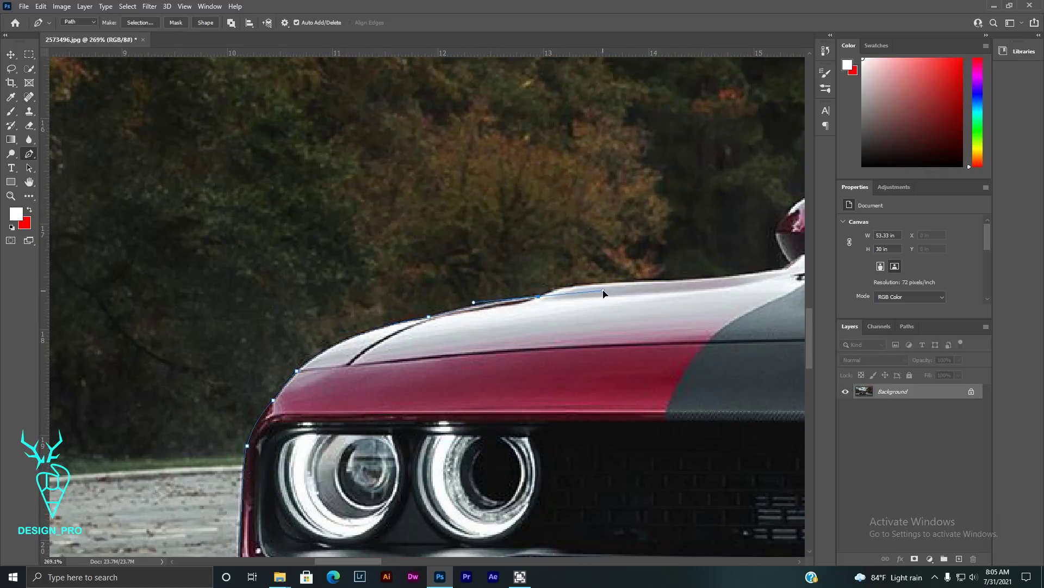
pyautogui.scroll(-5, 595, 287)
pyautogui.scroll(5, 278, 290)
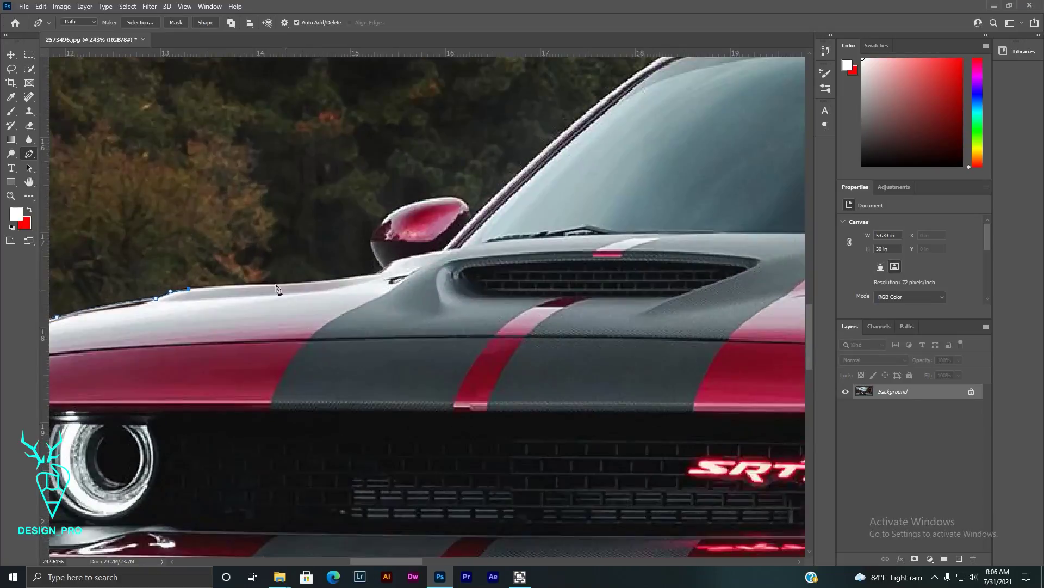
pyautogui.moveTo(286, 284); pyautogui.dragTo(375, 281)
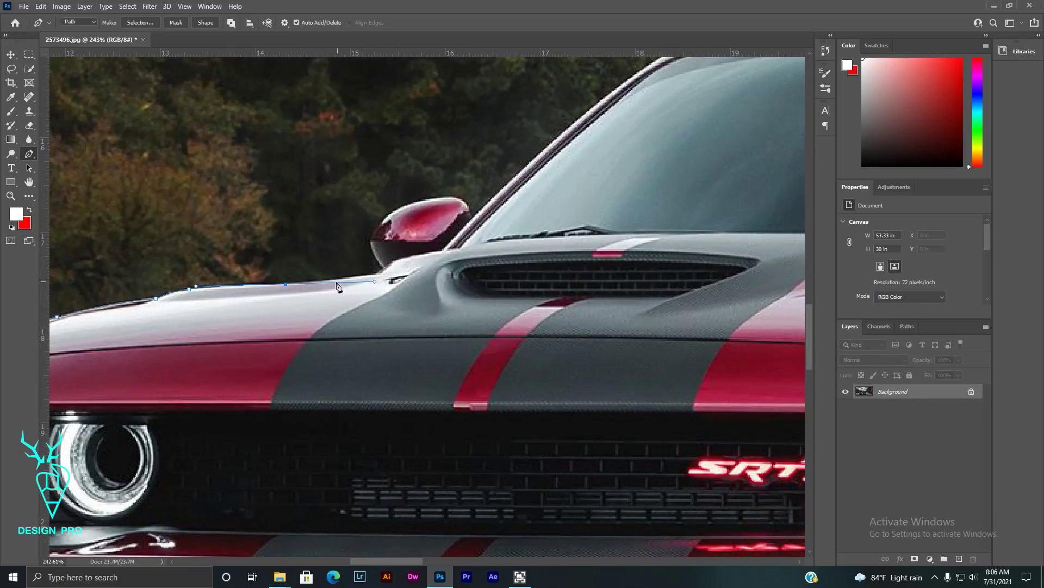
pyautogui.click(380, 274)
pyautogui.scroll(5, 385, 274)
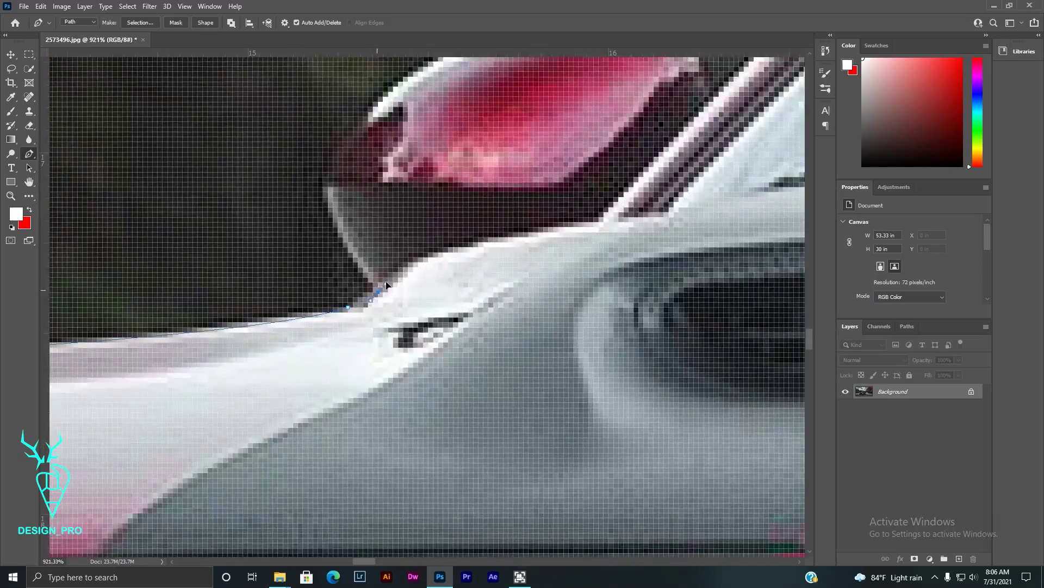
pyautogui.scroll(-4, 331, 178)
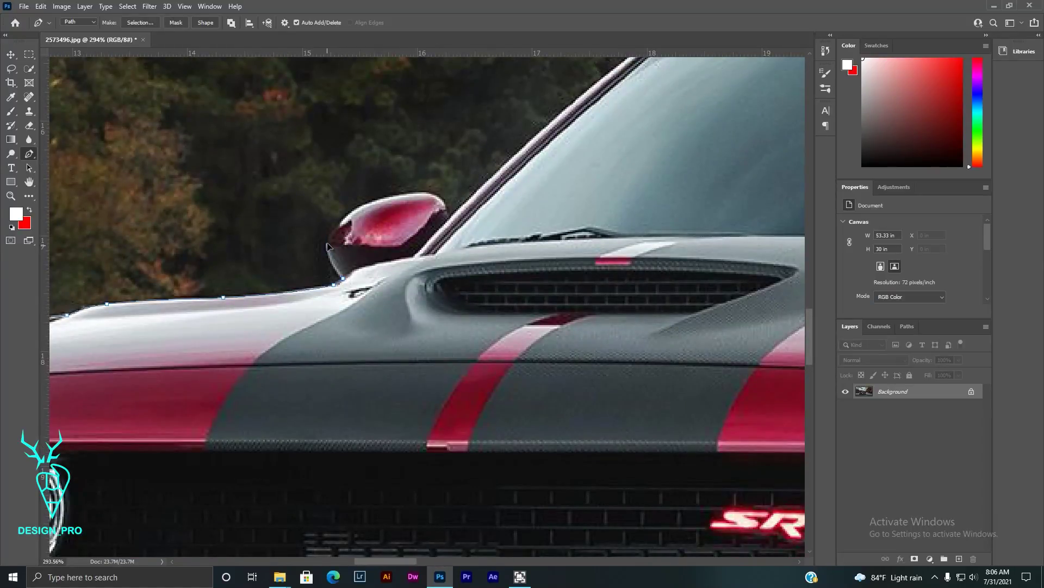
pyautogui.moveTo(387, 197)
pyautogui.mouseDown()
pyautogui.moveTo(439, 187)
pyautogui.moveTo(453, 205)
pyautogui.mouseUp()
pyautogui.scroll(-5, 494, 164)
# Step: Extend the path from the mirror toward the roofline, undoing misplaced roof points
pyautogui.scroll(3, 379, 229)
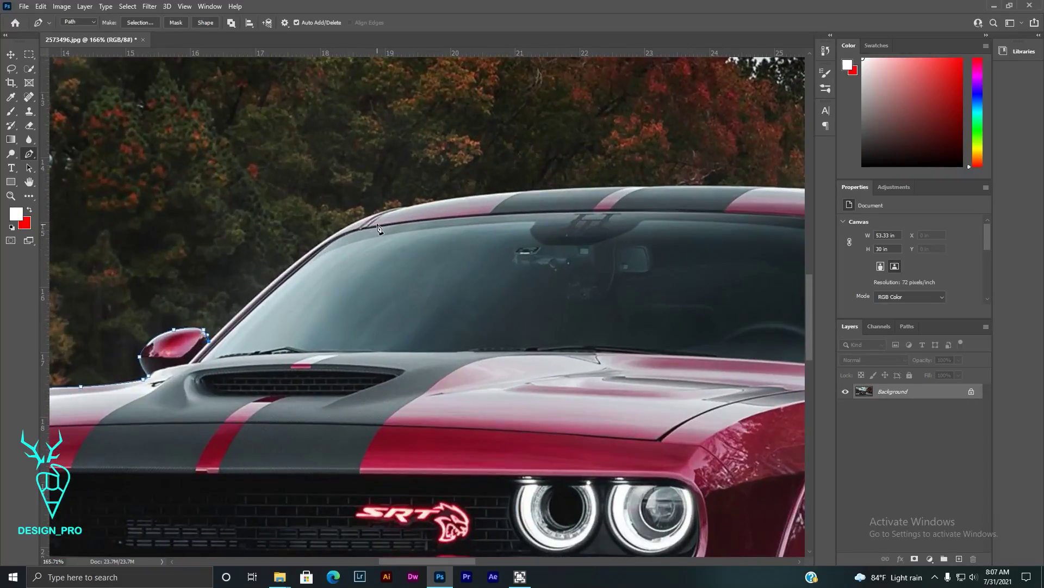
pyautogui.moveTo(354, 225)
pyautogui.mouseDown()
pyautogui.moveTo(402, 202)
pyautogui.moveTo(452, 203)
pyautogui.mouseUp()
pyautogui.scroll(-3, 403, 212)
pyautogui.scroll(3, 410, 205)
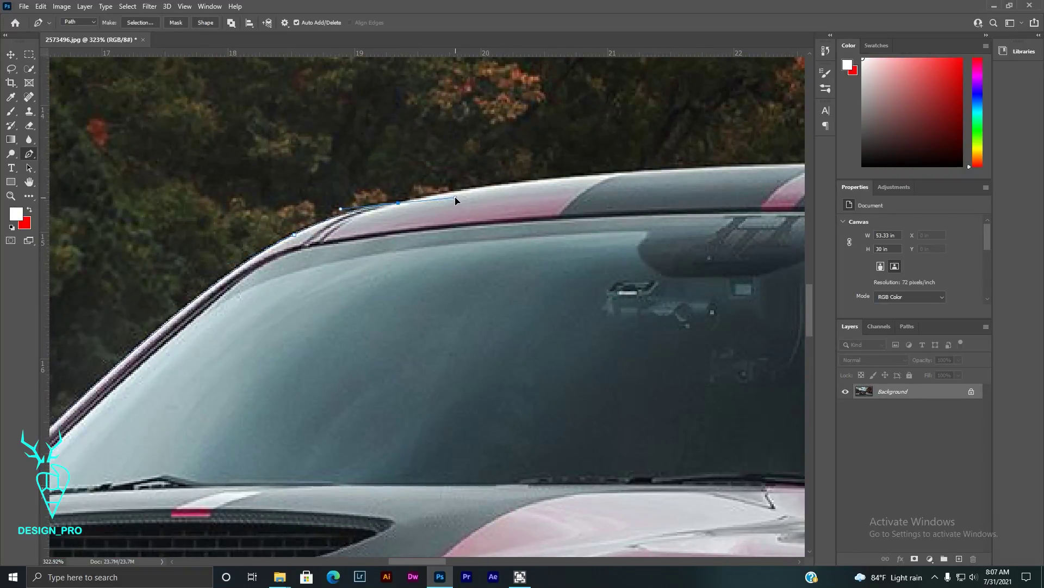
pyautogui.scroll(-1, 453, 203)
pyautogui.scroll(-3, 742, 248)
pyautogui.scroll(2, 596, 226)
pyautogui.scroll(1, 595, 225)
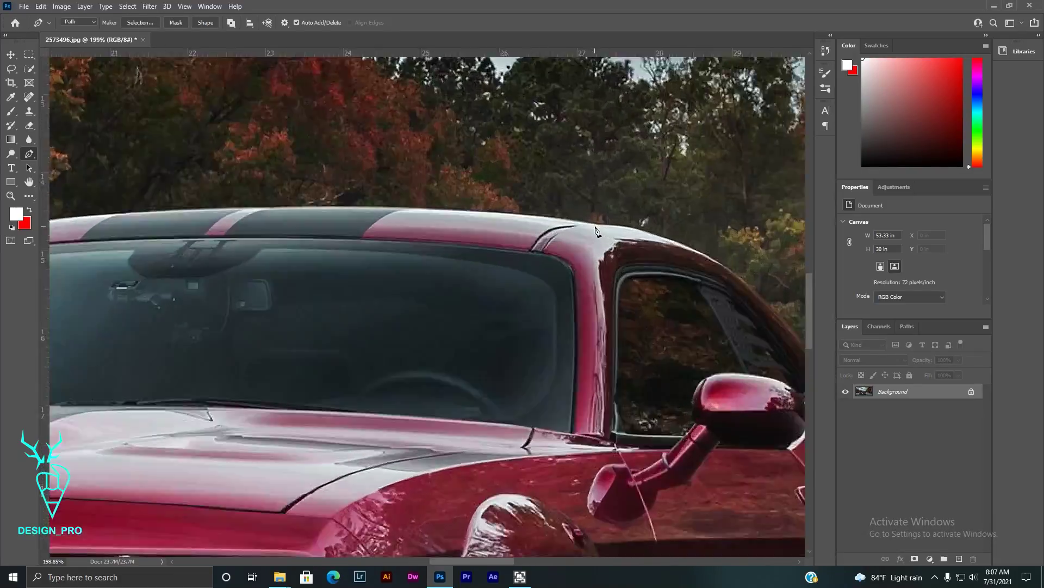
pyautogui.scroll(2, 595, 225)
pyautogui.scroll(-2, 596, 226)
pyautogui.moveTo(505, 267)
pyautogui.mouseDown()
pyautogui.moveTo(789, 299)
pyautogui.moveTo(775, 298)
pyautogui.mouseUp()
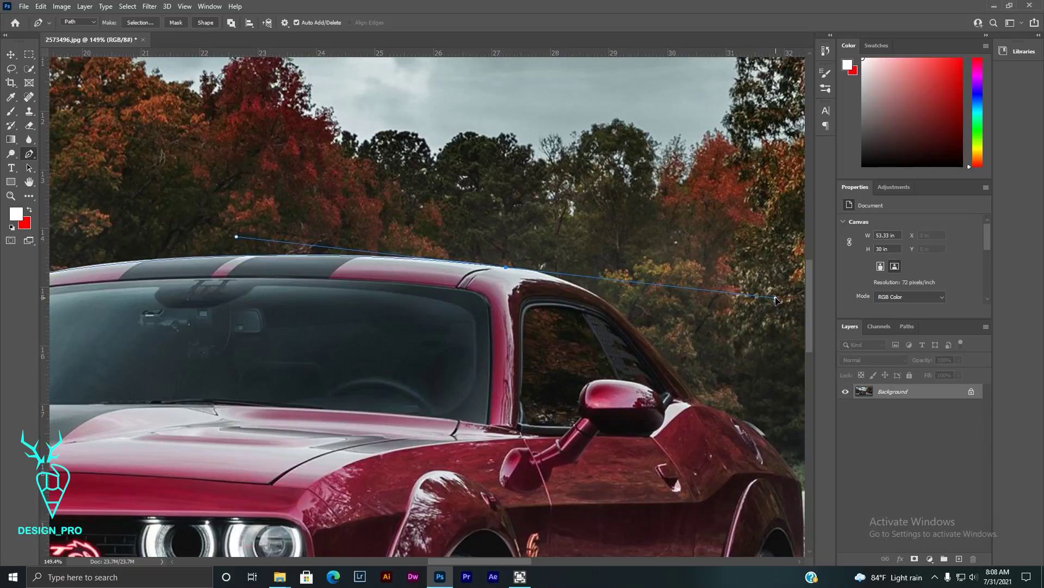
pyautogui.hscroll(-2, 530, 312)
pyautogui.hotkey('ctrl', 'z')
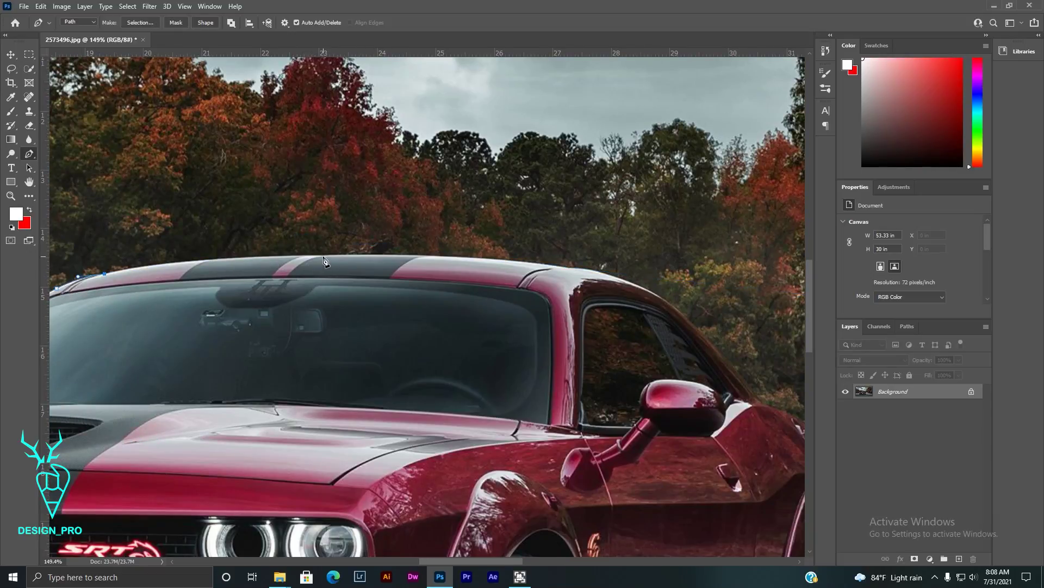
pyautogui.moveTo(323, 256); pyautogui.dragTo(471, 256)
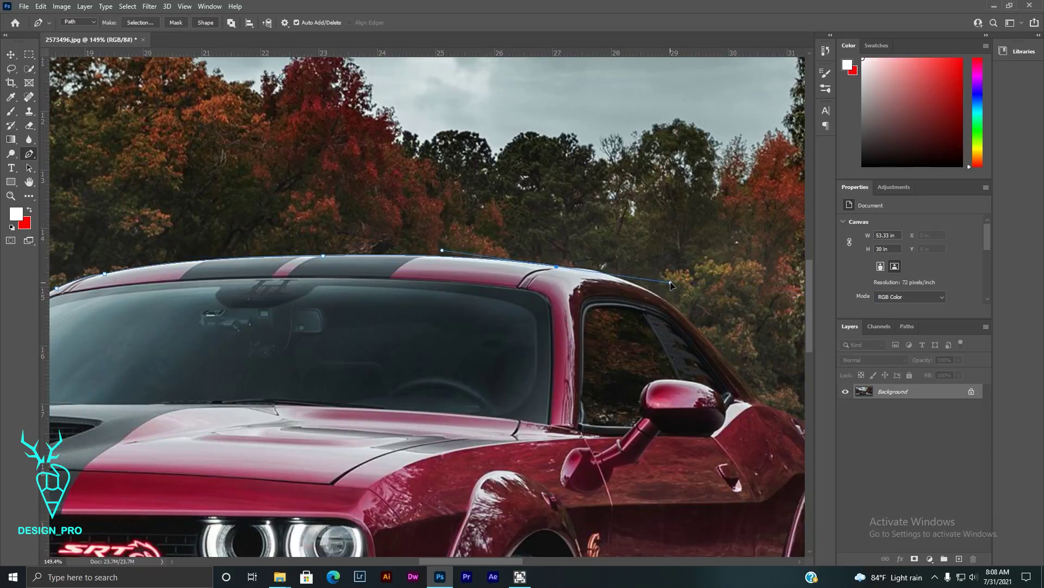
pyautogui.hotkey('ctrl', 'z')
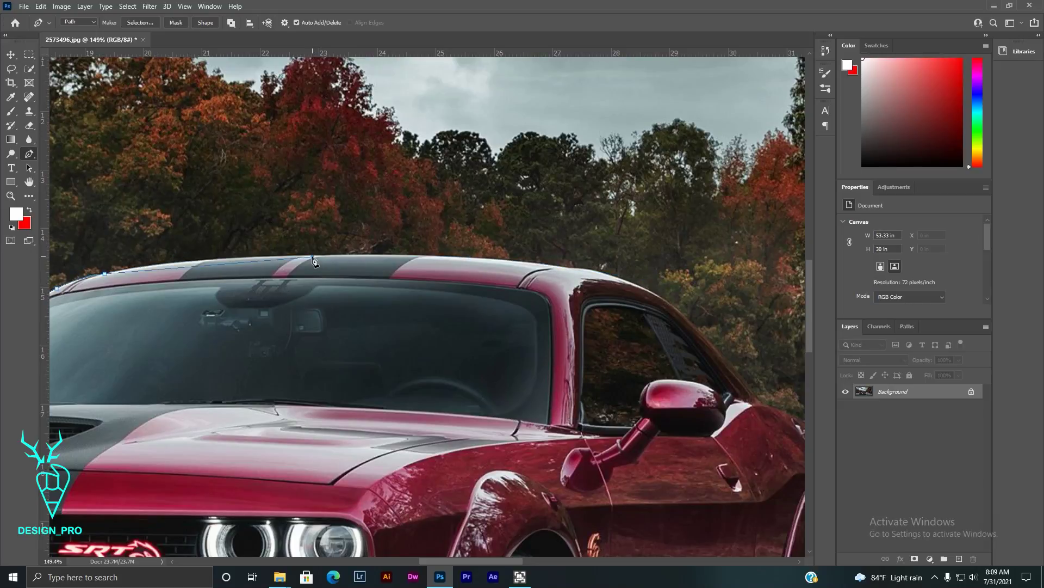
# Step: Curve the path along the roof's top edge and down the rear roofline and pillar
pyautogui.scroll(5, 321, 266)
pyautogui.scroll(-2, 381, 294)
pyautogui.moveTo(403, 297)
pyautogui.mouseDown()
pyautogui.moveTo(600, 298)
pyautogui.moveTo(699, 317)
pyautogui.mouseUp()
pyautogui.scroll(-1, 405, 303)
pyautogui.hscroll(3, 544, 305)
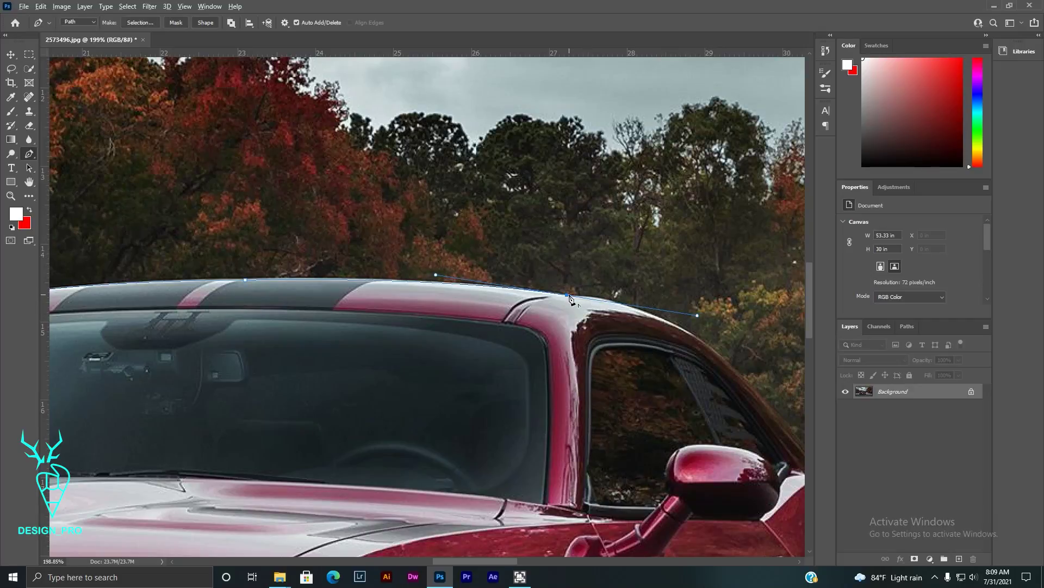
pyautogui.moveTo(571, 299); pyautogui.dragTo(618, 302)
pyautogui.moveTo(697, 411); pyautogui.dragTo(629, 445)
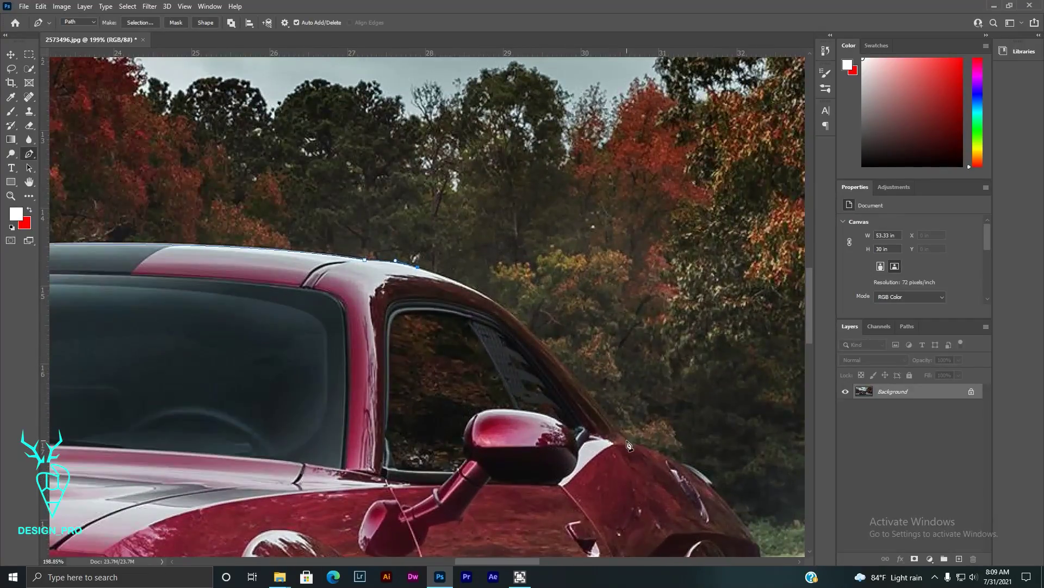
pyautogui.scroll(-3, 629, 445)
pyautogui.click(490, 152)
pyautogui.click(514, 176)
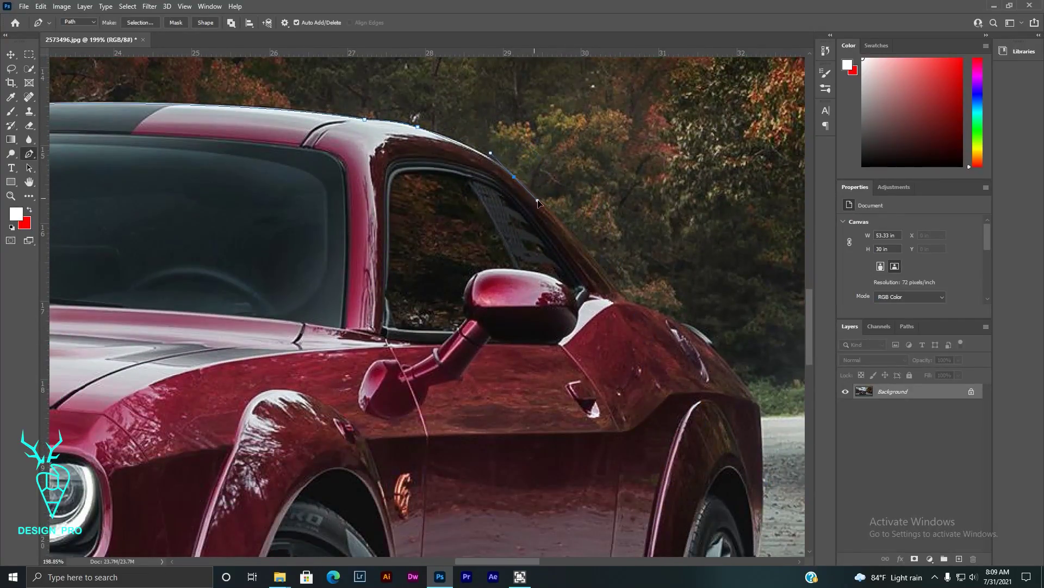
pyautogui.moveTo(538, 203); pyautogui.dragTo(540, 207)
# Step: Trace the rear fender and curve the outline under the rear tire to the side skirt
pyautogui.scroll(3, 663, 316)
pyautogui.moveTo(660, 311); pyautogui.dragTo(680, 314)
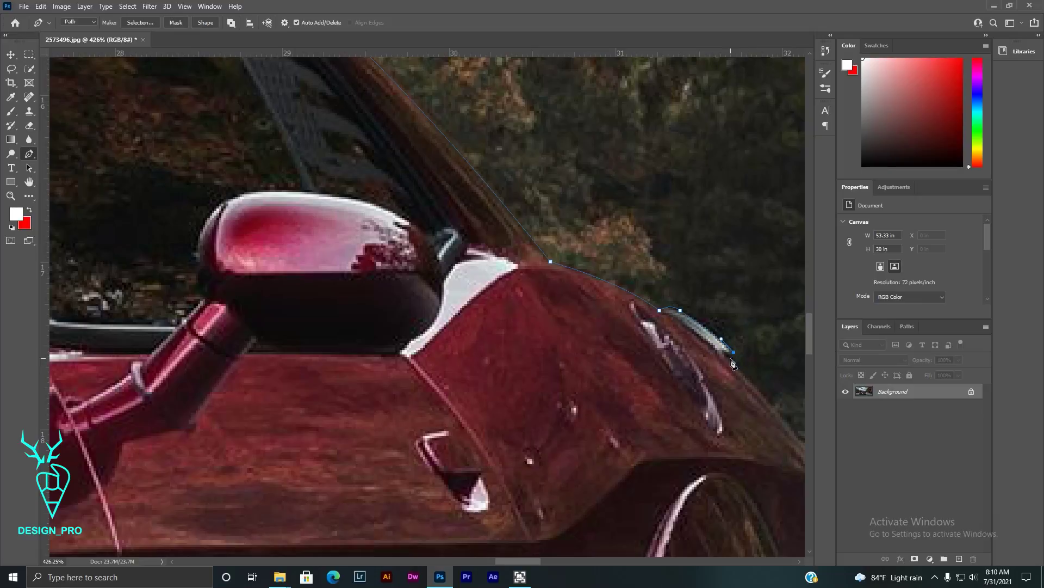
pyautogui.scroll(-5, 731, 363)
pyautogui.scroll(4, 662, 396)
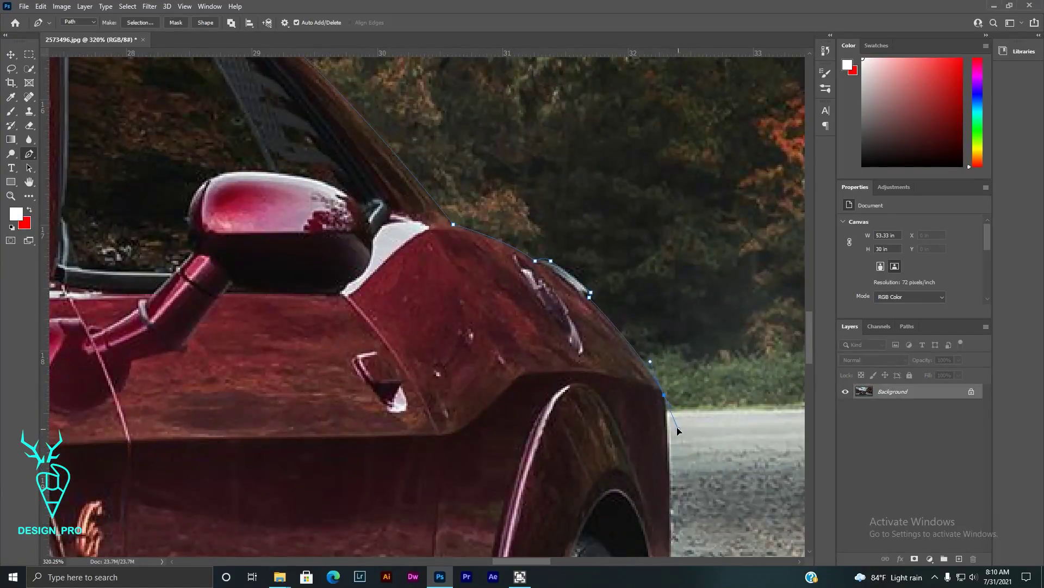
pyautogui.scroll(-5, 668, 425)
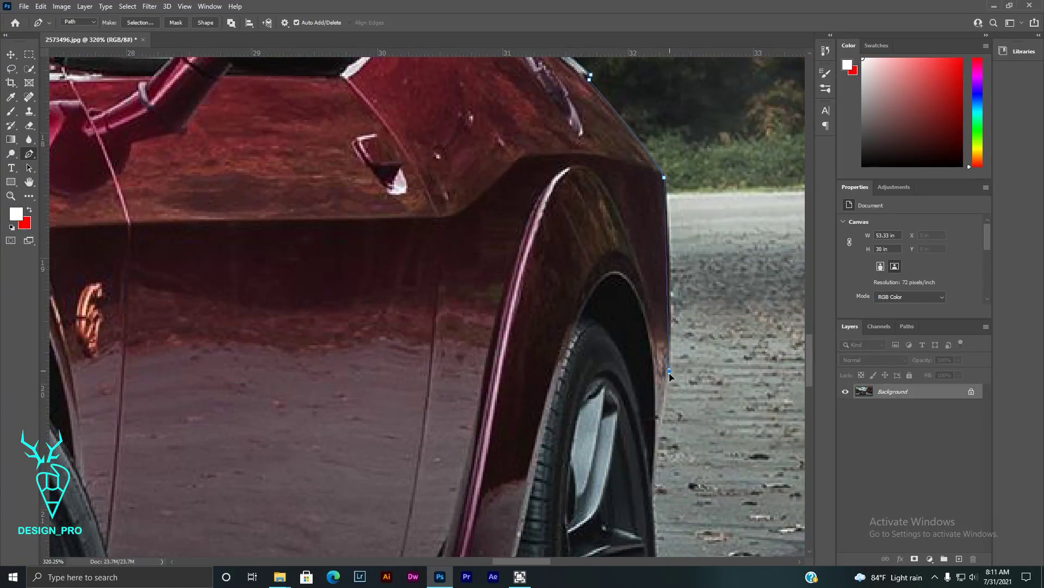
pyautogui.scroll(-2, 664, 381)
pyautogui.scroll(-3, 650, 396)
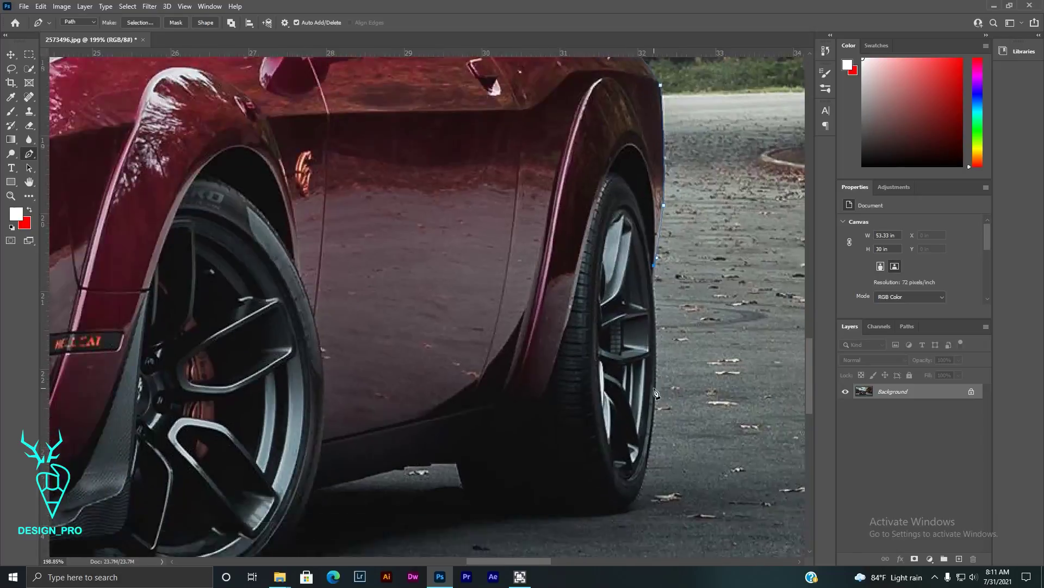
pyautogui.scroll(-2, 677, 363)
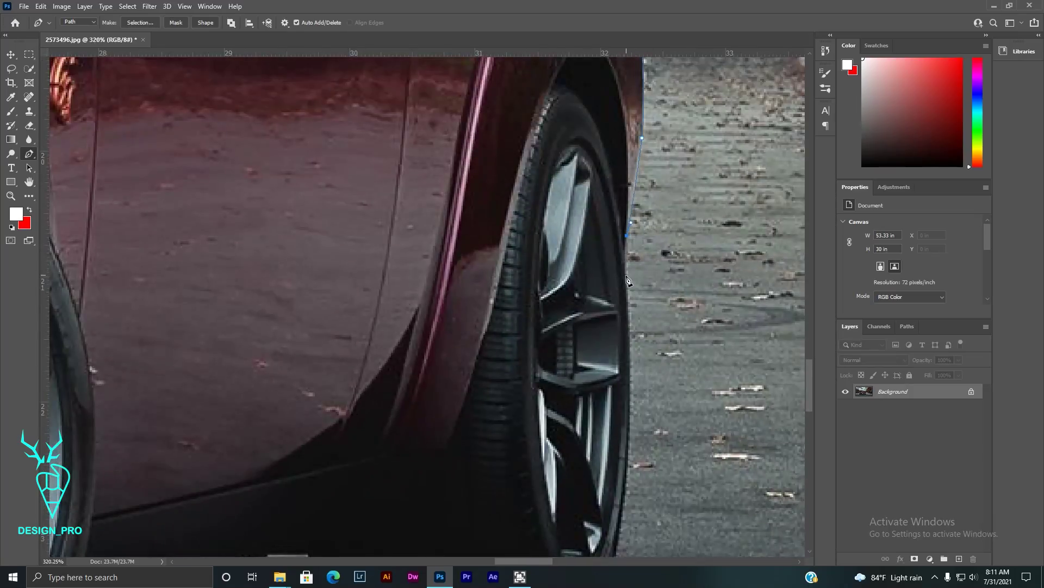
pyautogui.moveTo(604, 416); pyautogui.dragTo(567, 447)
pyautogui.moveTo(472, 405); pyautogui.dragTo(461, 375)
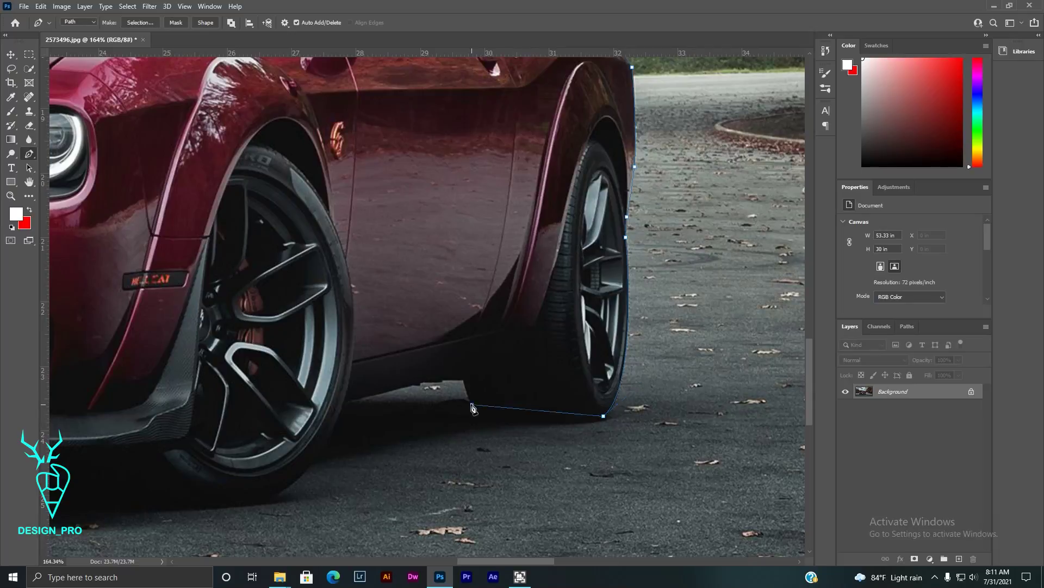
pyautogui.click(443, 380)
# Step: Run the path along the side skirt, around the front wheel and under the front bumper
pyautogui.scroll(4, 443, 382)
pyautogui.click(157, 437)
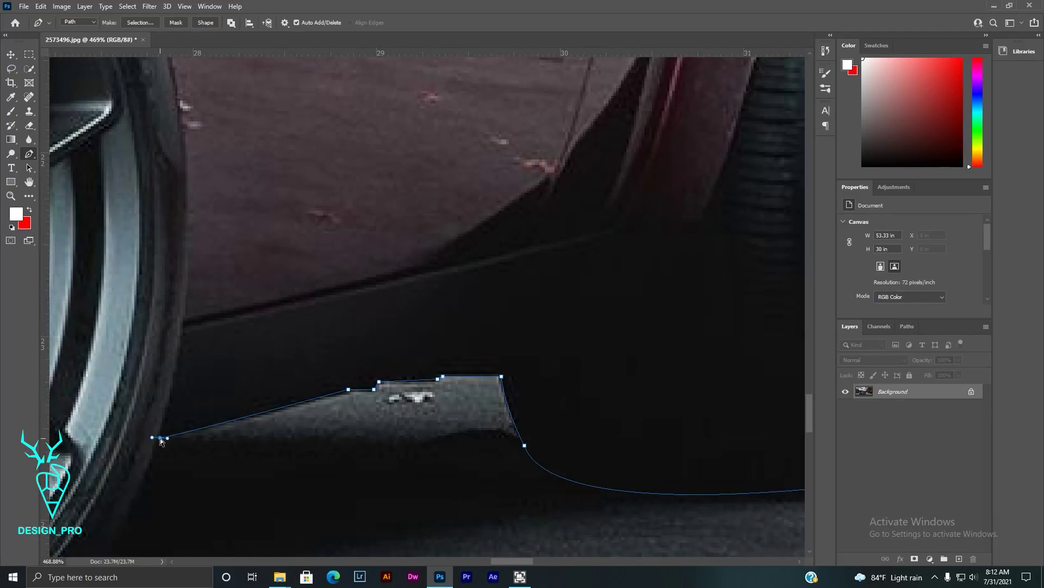
pyautogui.scroll(-1, 163, 442)
pyautogui.scroll(-2, 326, 489)
pyautogui.scroll(-1, 492, 538)
pyautogui.scroll(-1, 491, 539)
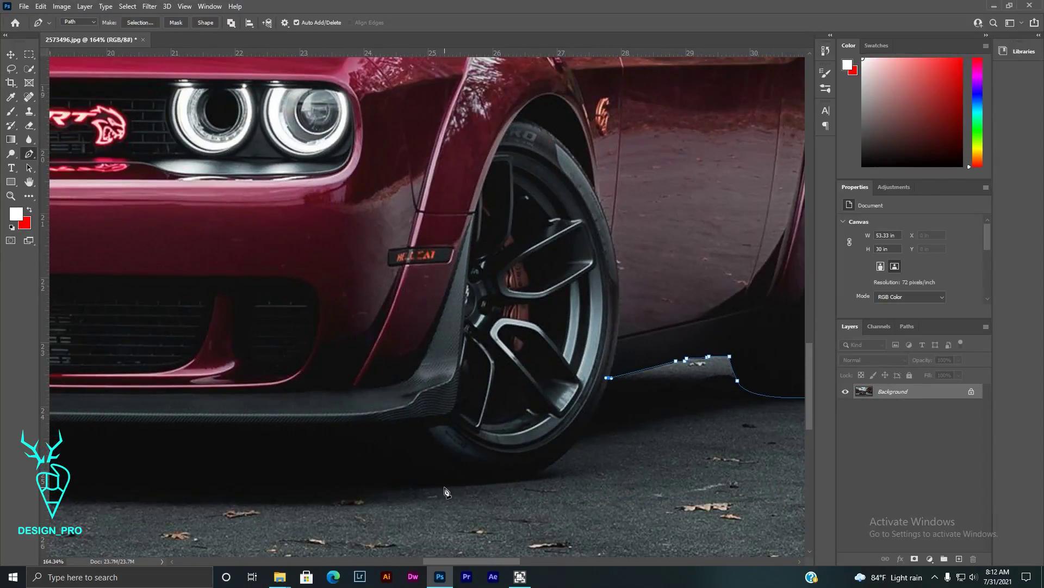
pyautogui.scroll(-1, 350, 448)
pyautogui.moveTo(346, 434); pyautogui.dragTo(154, 307)
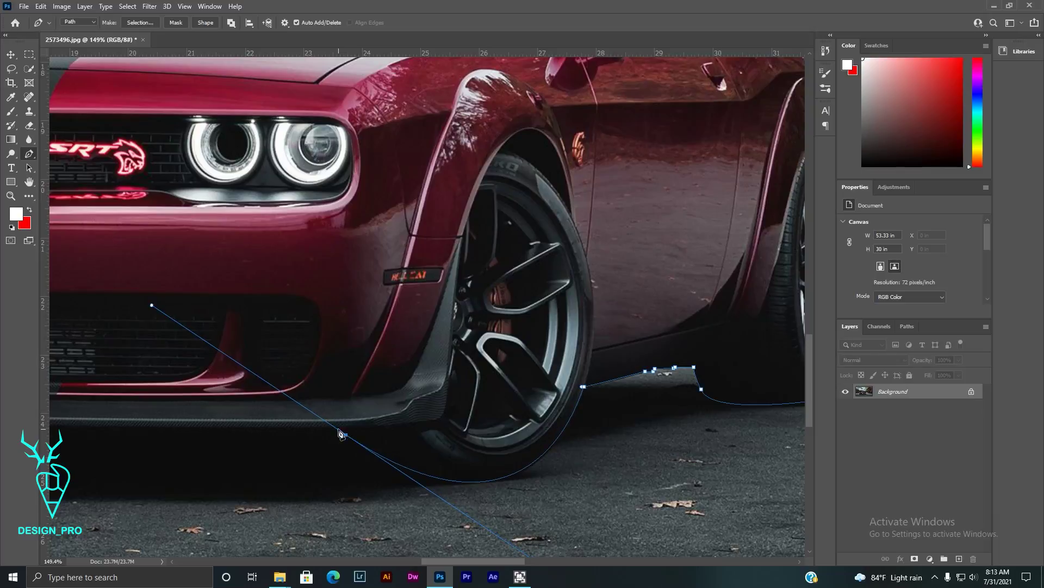
pyautogui.keyDown('alt'); pyautogui.click(346, 435); pyautogui.keyUp('alt')
pyautogui.hscroll(-8, 231, 445)
pyautogui.moveTo(282, 420); pyautogui.dragTo(243, 422)
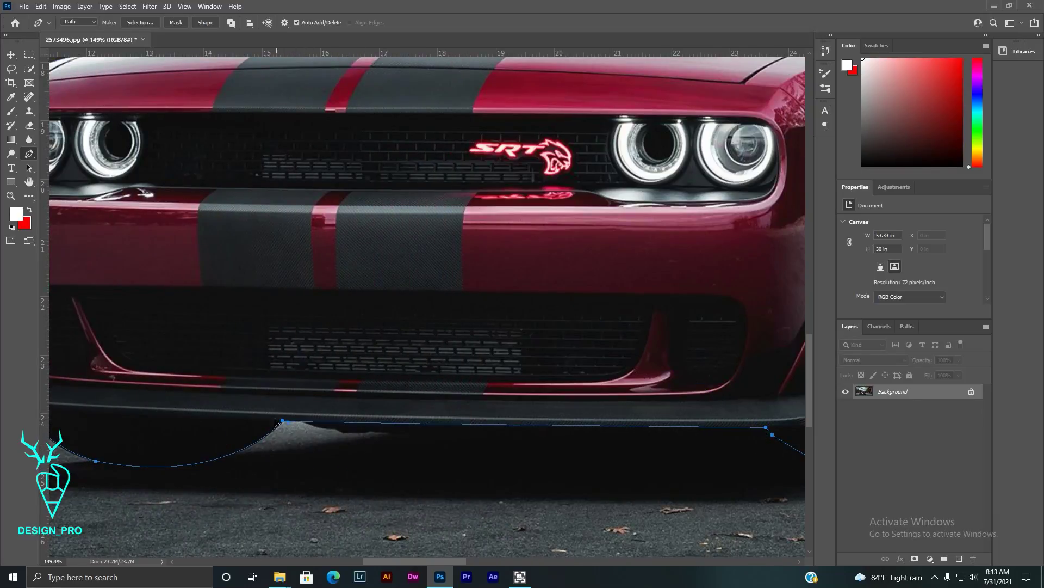
pyautogui.hotkey('ctrl', '0')
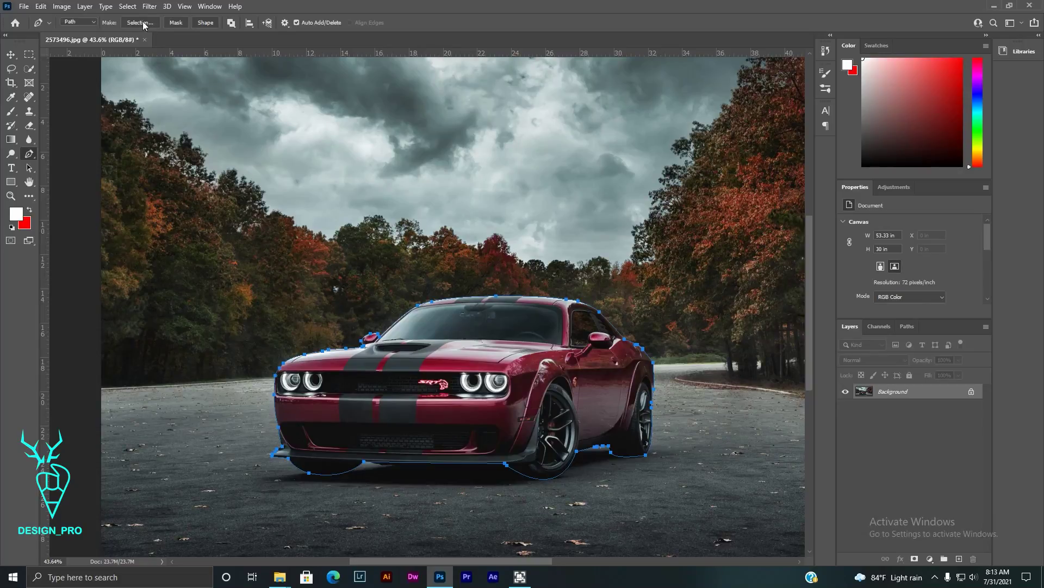
# Step: Make the path a 0-feather selection, unlock the Background layer and mask out everything but the car
pyautogui.click(145, 25)
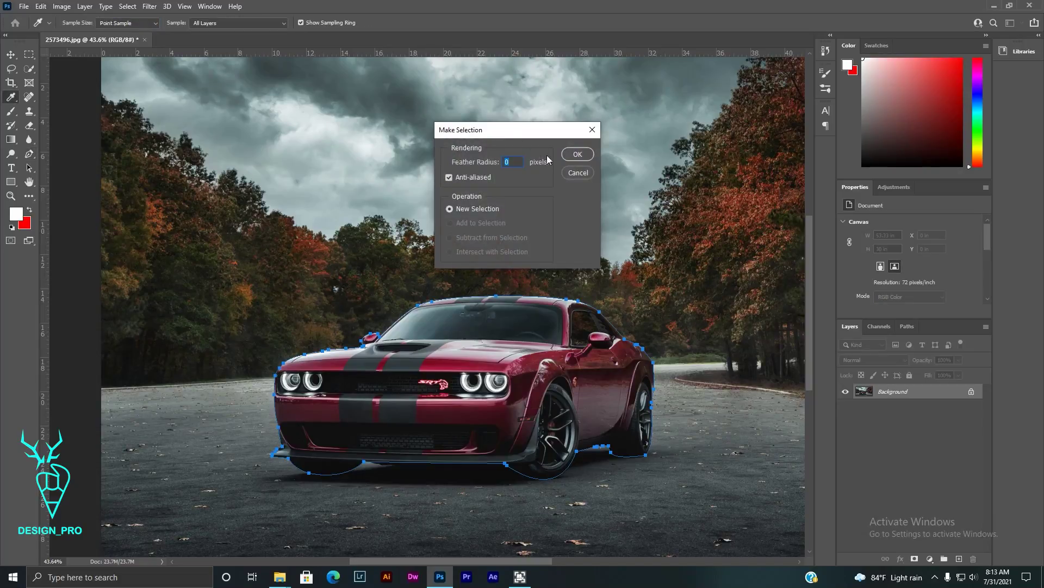
pyautogui.click(578, 154)
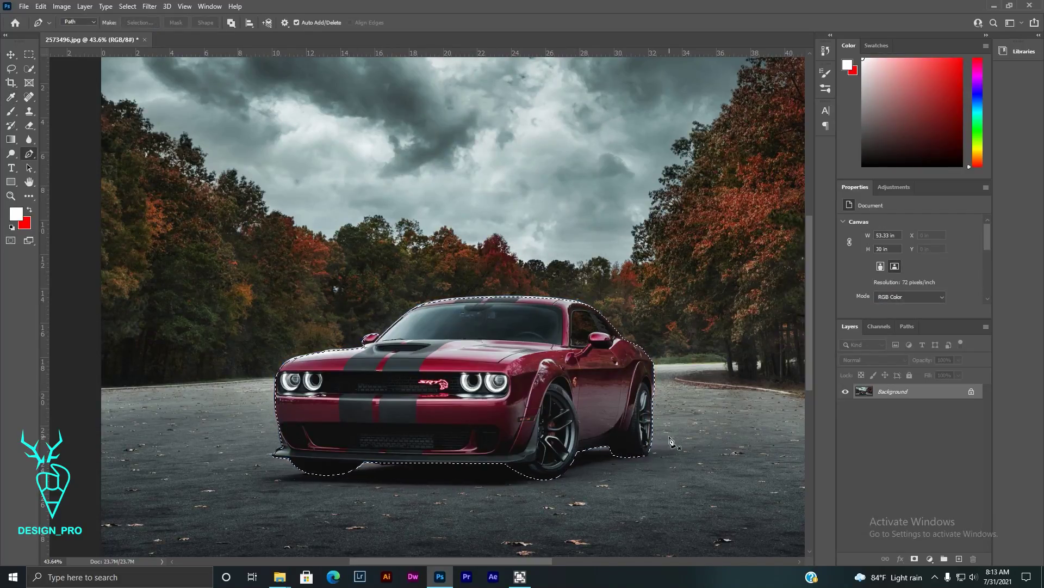
pyautogui.click(971, 392)
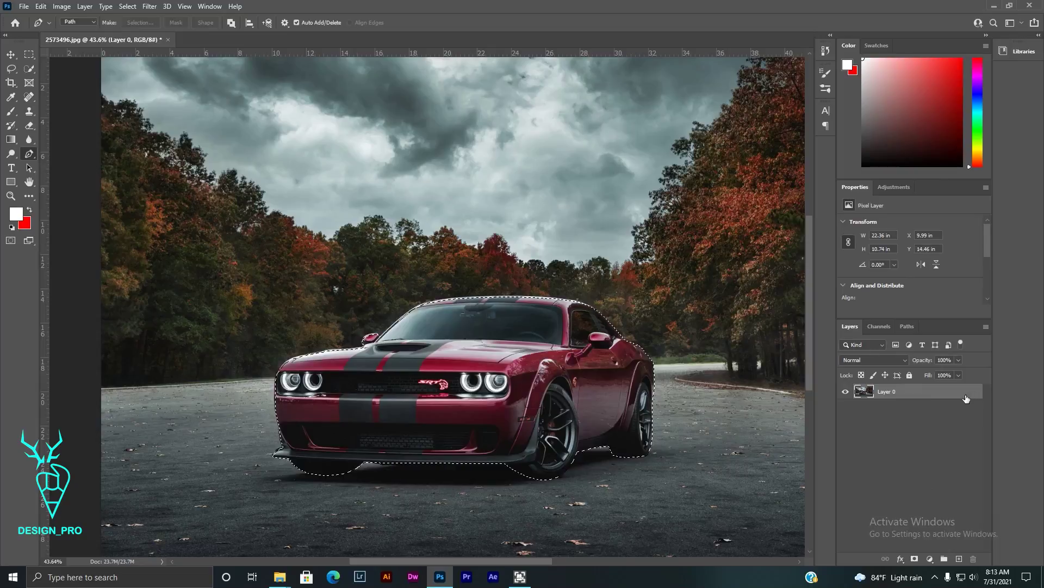
pyautogui.click(916, 558)
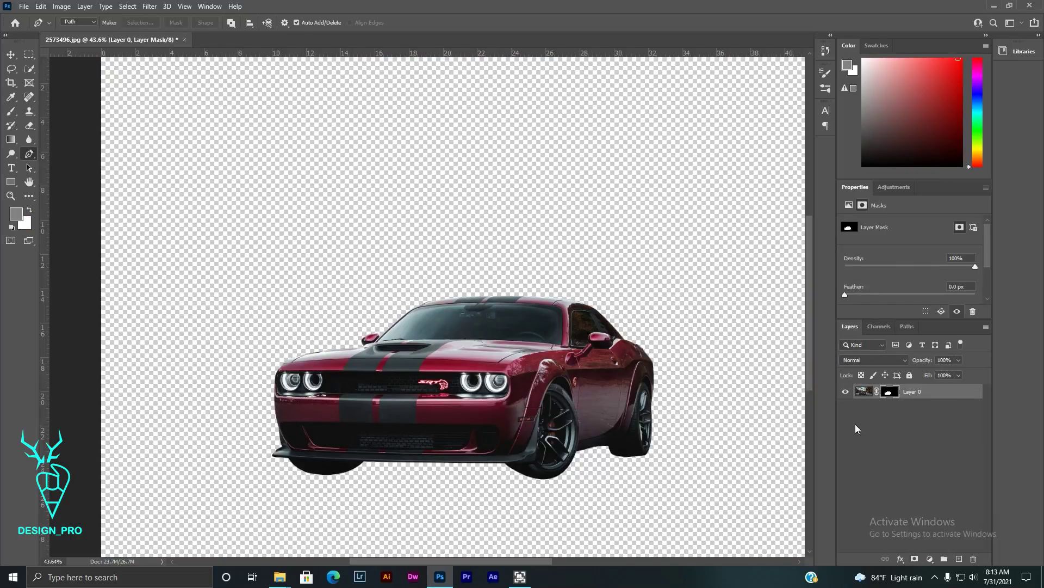
# Step: Open the forest road image 1079101
pyautogui.click(24, 6)
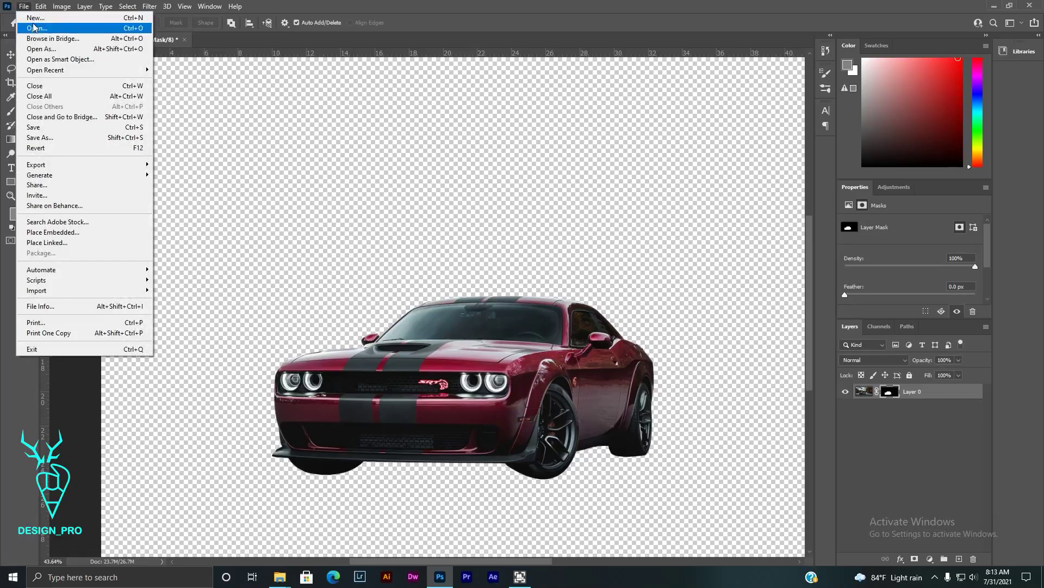
pyautogui.click(32, 29)
pyautogui.scroll(-3, 381, 262)
pyautogui.click(384, 272)
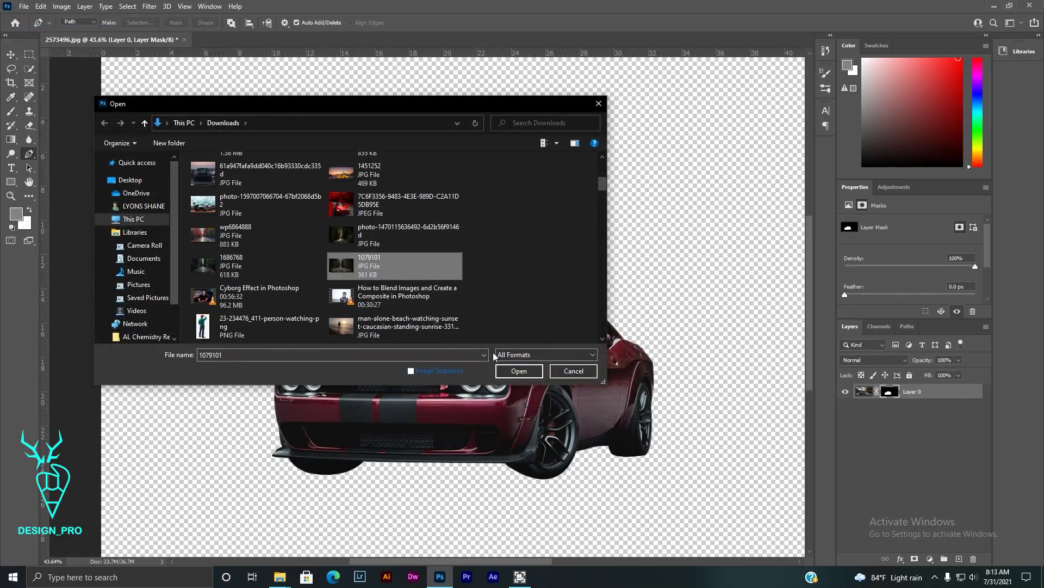
pyautogui.click(519, 371)
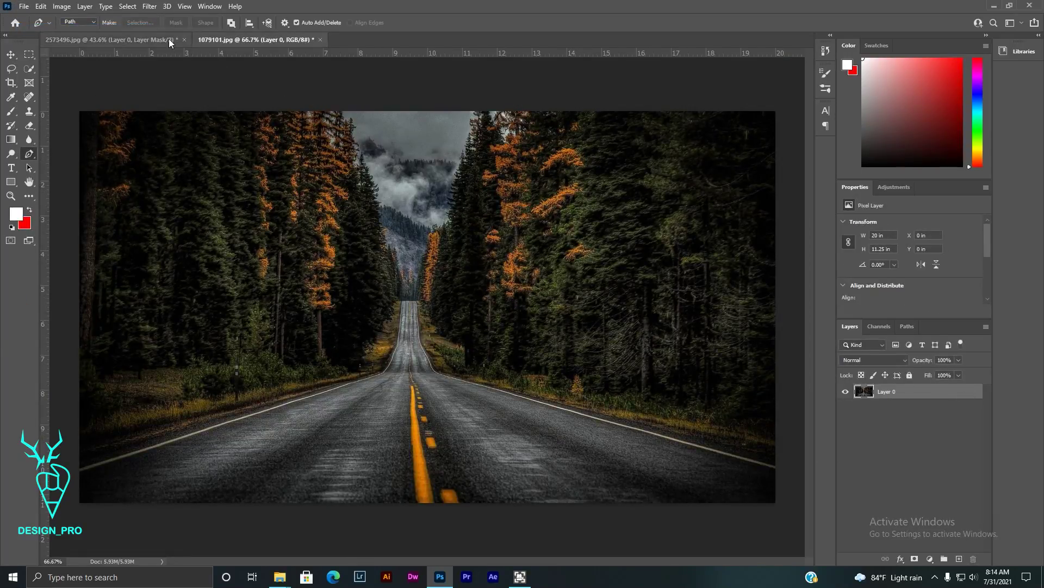
# Step: Bring the cut-out car into the road image, then scale and position it on the road
pyautogui.moveTo(969, 393); pyautogui.dragTo(392, 419)
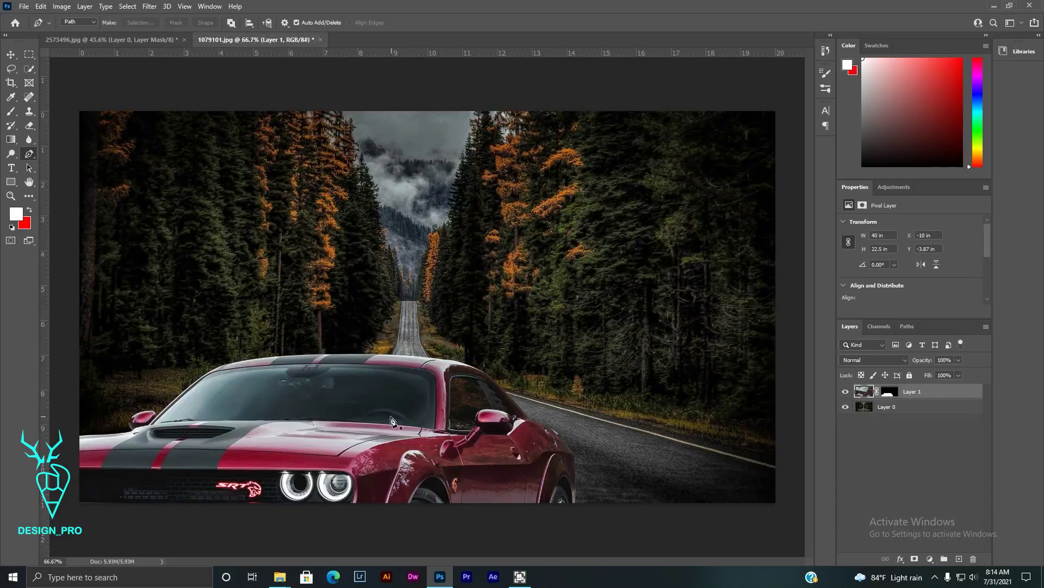
pyautogui.click(11, 55)
pyautogui.moveTo(344, 451); pyautogui.dragTo(455, 299)
pyautogui.hotkey('ctrl', 't')
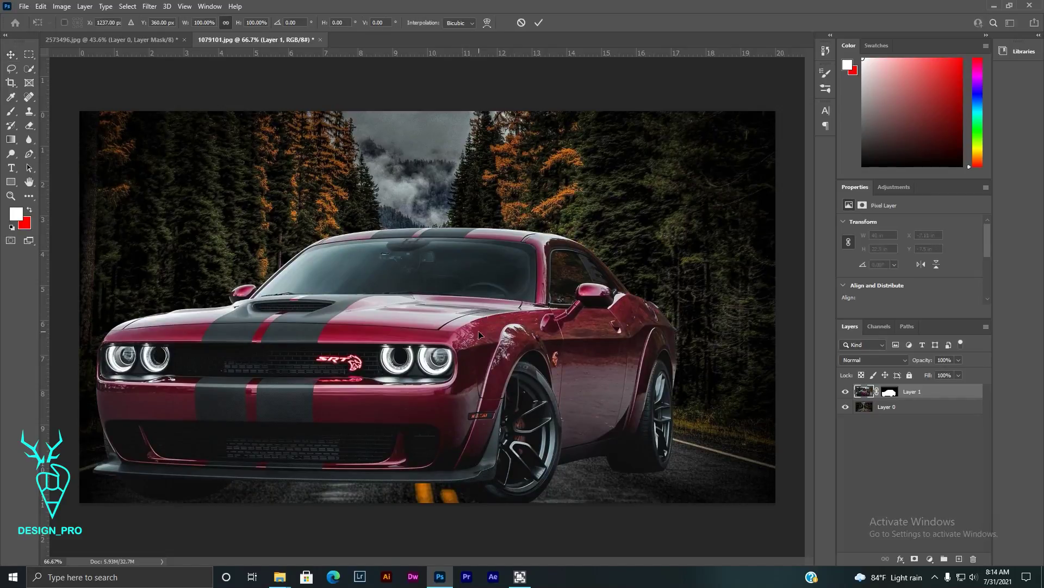
pyautogui.hotkey('ctrl', '-')
pyautogui.hotkey('ctrl', '-')
pyautogui.hotkey('ctrl', '-')
pyautogui.moveTo(210, 124); pyautogui.dragTo(381, 318)
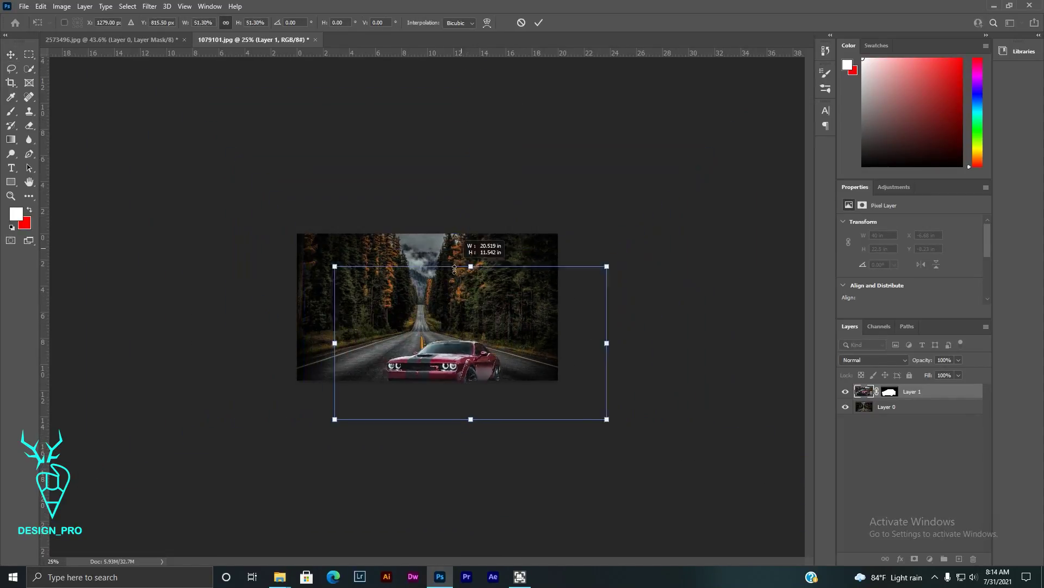
pyautogui.moveTo(450, 373); pyautogui.dragTo(415, 345)
pyautogui.hotkey('ctrl', '0')
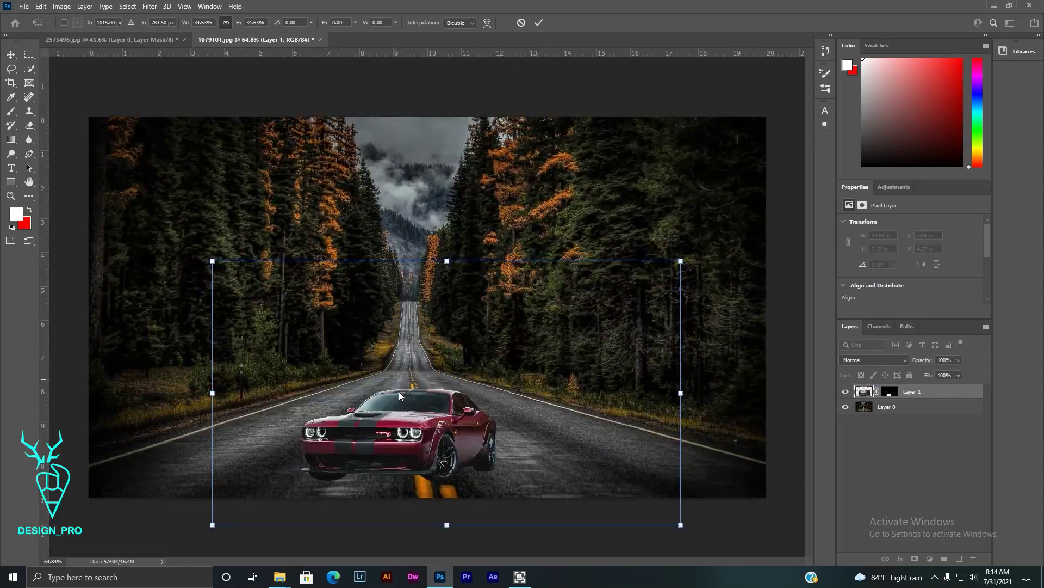
pyautogui.moveTo(447, 260); pyautogui.dragTo(447, 117)
pyautogui.moveTo(411, 353)
pyautogui.mouseDown()
pyautogui.moveTo(424, 389)
pyautogui.moveTo(442, 390)
pyautogui.moveTo(432, 382)
pyautogui.mouseUp()
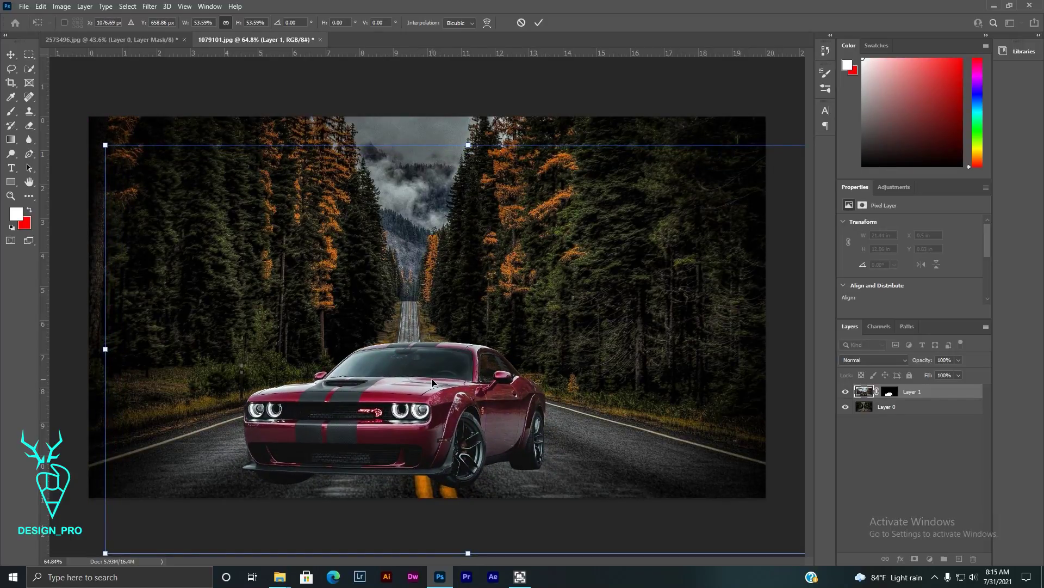
pyautogui.press('Return')
pyautogui.scroll(1, 316, 421)
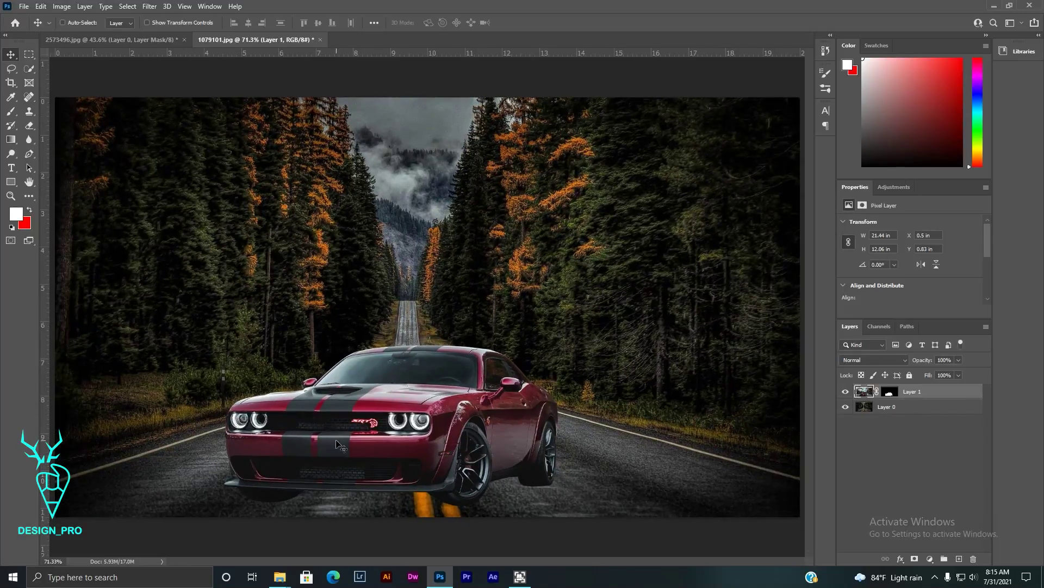
# Step: Rename the road photo layer to 'background'
pyautogui.doubleClick(891, 408)
pyautogui.write('ba')
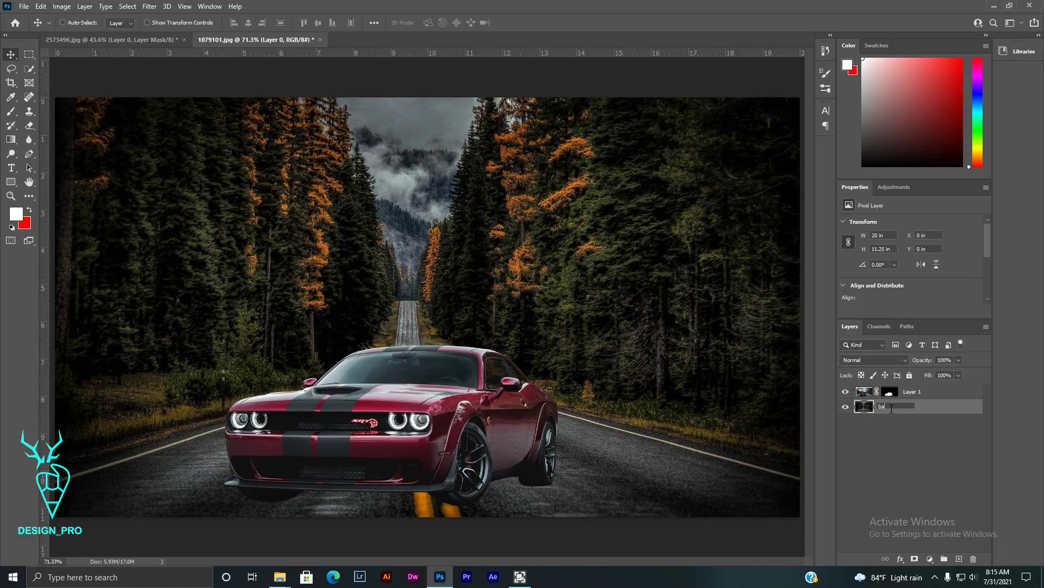
pyautogui.write('ckground')
pyautogui.press('Return')
# Step: Duplicate the car layer, name the original 'car' and the copy 'shadow', and target the shadow mask
pyautogui.click(913, 394)
pyautogui.hotkey('ctrl', 'j')
pyautogui.doubleClick(916, 406)
pyautogui.write('car')
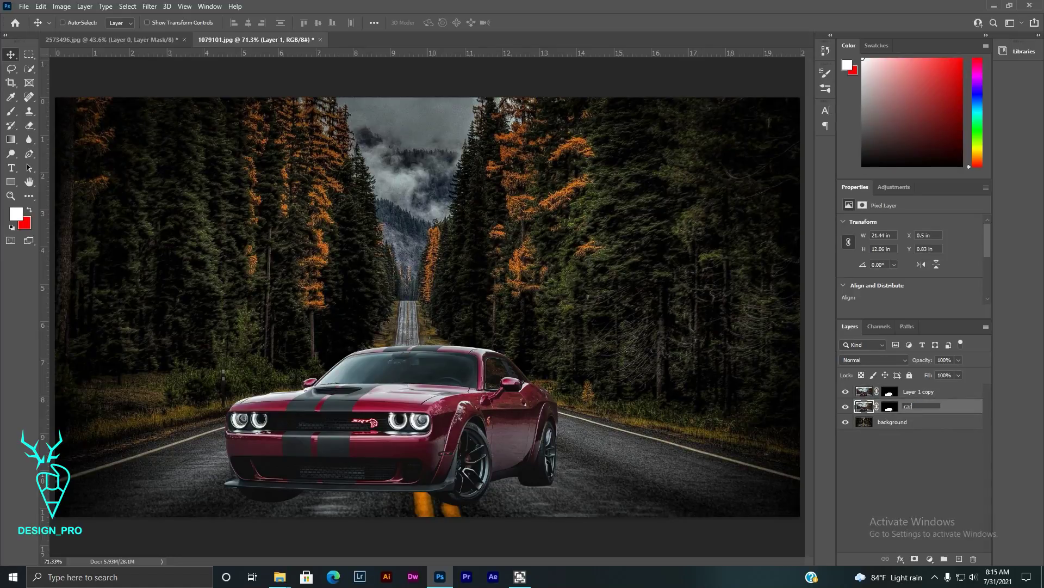
pyautogui.press('Return')
pyautogui.doubleClick(921, 391)
pyautogui.write('shadow')
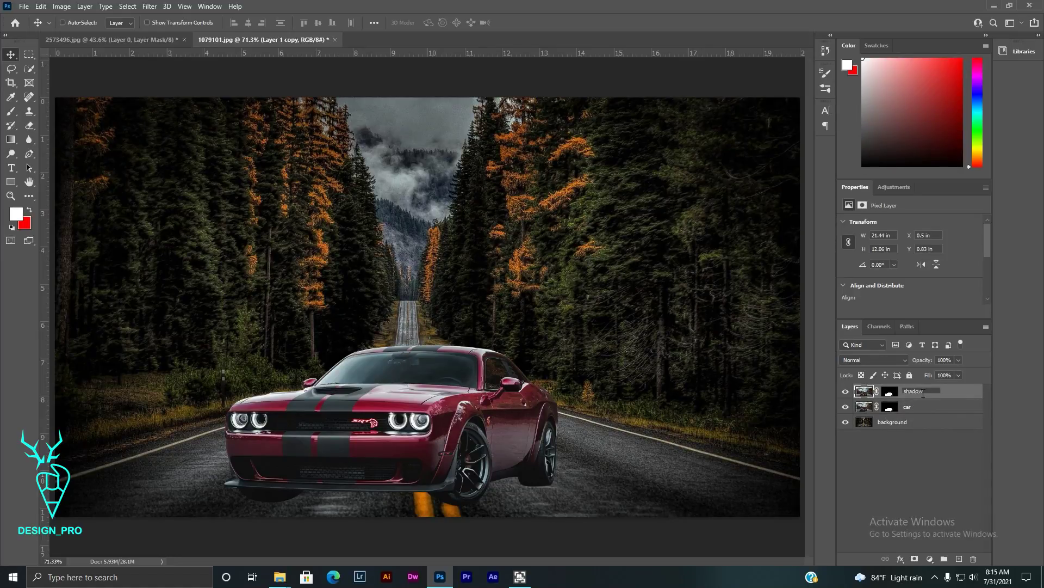
pyautogui.press('Return')
pyautogui.click(910, 408)
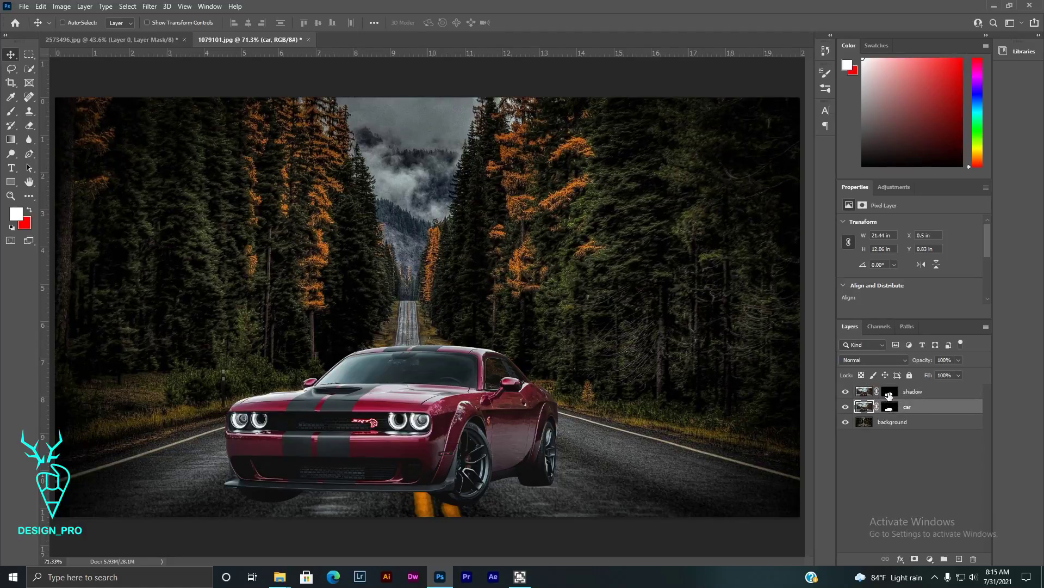
pyautogui.click(889, 394)
# Step: Set up the Brush tool with black and white colours, white as foreground, and adjust brush settings
pyautogui.press('i')
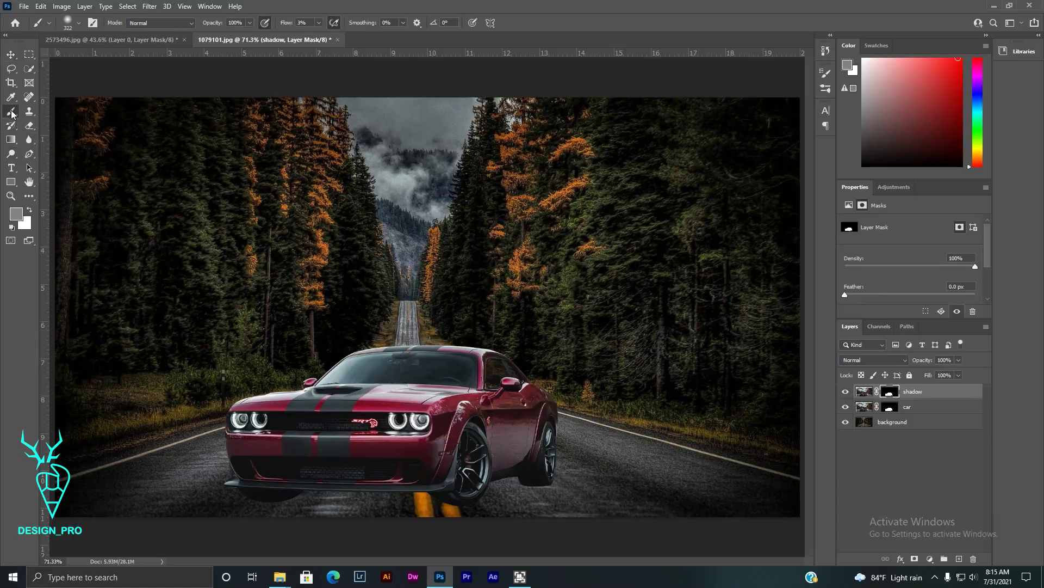
pyautogui.click(16, 213)
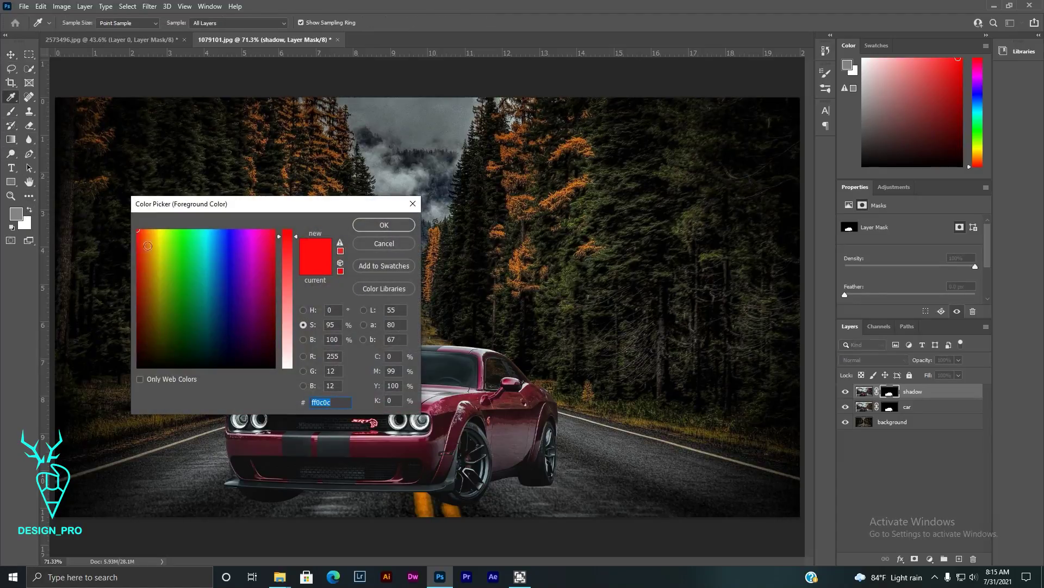
pyautogui.click(374, 245)
pyautogui.press('b')
pyautogui.click(18, 214)
pyautogui.click(138, 367)
pyautogui.click(364, 230)
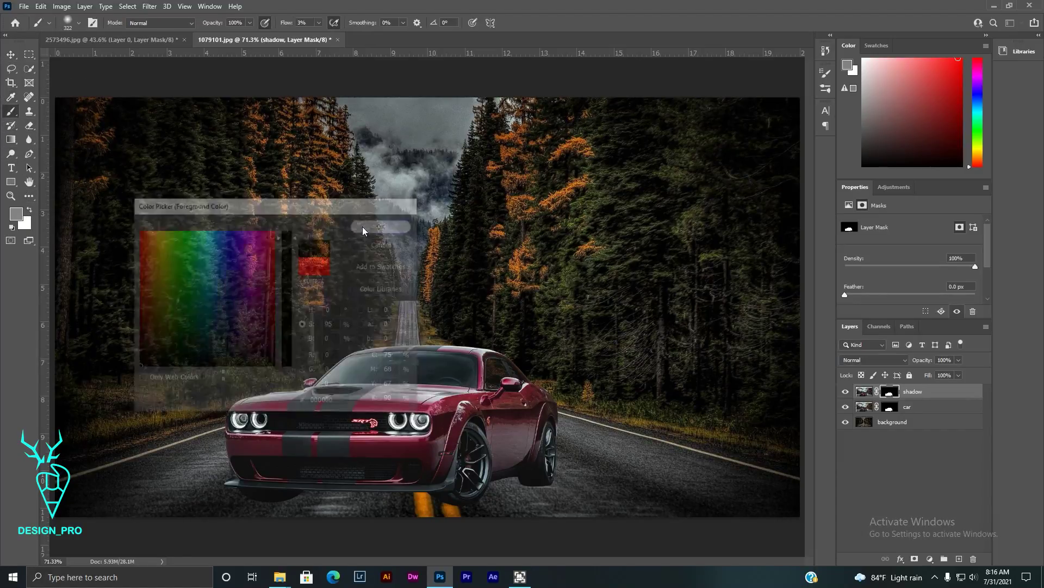
pyautogui.press('x')
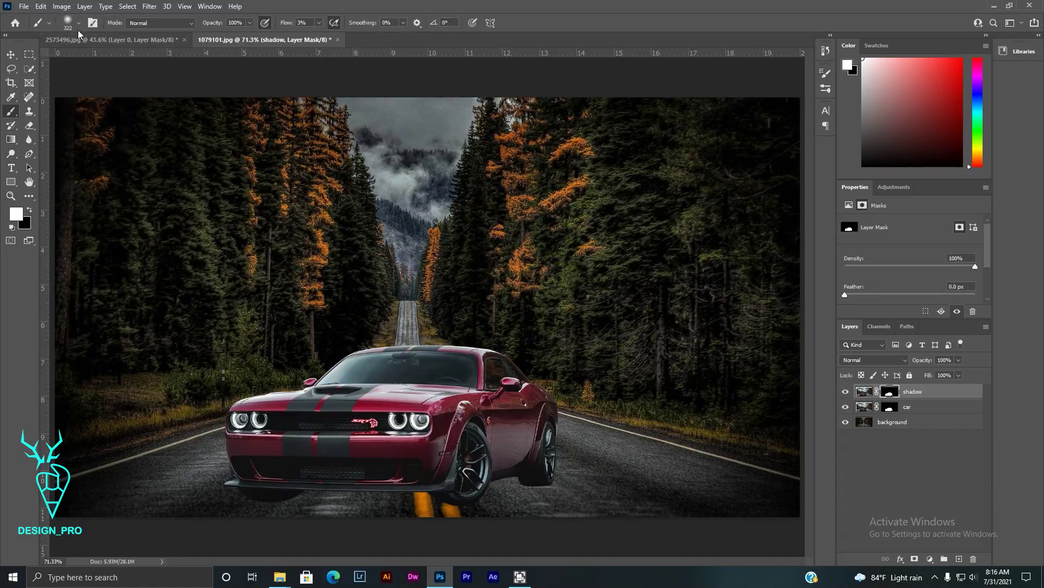
pyautogui.click(79, 22)
pyautogui.click(282, 511)
# Step: Paint a soft shadow on the road under the front bumper and around the front wheel
pyautogui.moveTo(366, 498); pyautogui.dragTo(394, 507)
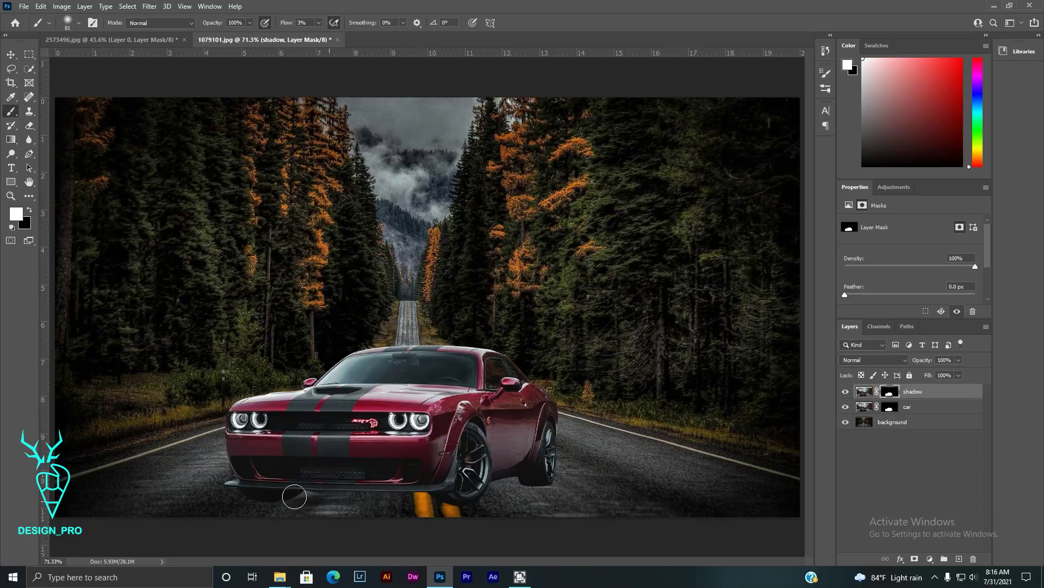
pyautogui.moveTo(250, 492)
pyautogui.mouseDown()
pyautogui.moveTo(317, 511)
pyautogui.moveTo(431, 496)
pyautogui.moveTo(489, 466)
pyautogui.moveTo(478, 462)
pyautogui.moveTo(530, 477)
pyautogui.moveTo(486, 474)
pyautogui.mouseUp()
pyautogui.moveTo(427, 496)
pyautogui.mouseDown()
pyautogui.moveTo(224, 508)
pyautogui.moveTo(249, 506)
pyautogui.mouseUp()
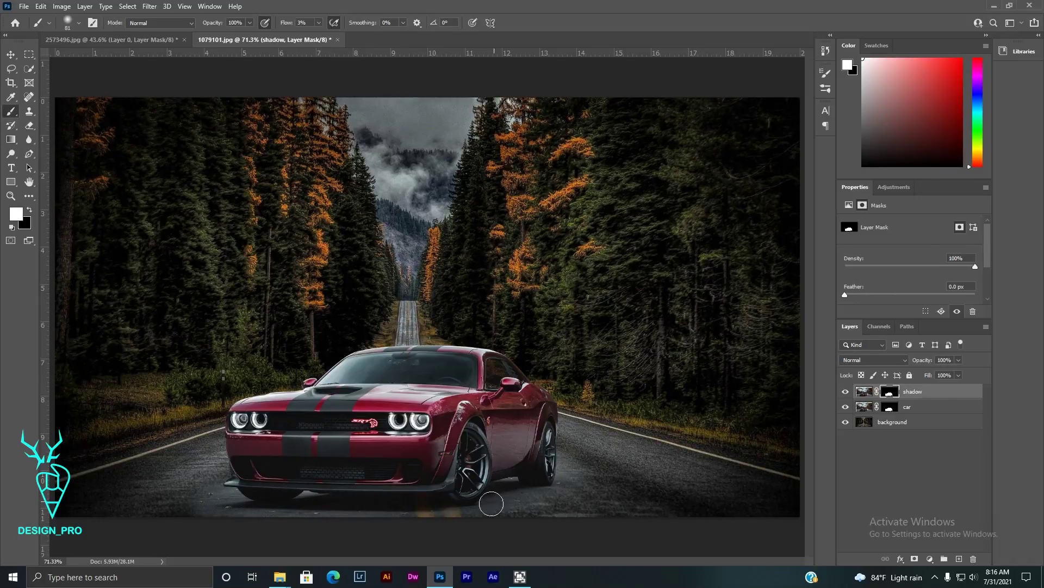
pyautogui.moveTo(491, 504)
pyautogui.mouseDown()
pyautogui.moveTo(474, 466)
pyautogui.moveTo(468, 493)
pyautogui.mouseUp()
pyautogui.moveTo(218, 488)
pyautogui.mouseDown()
pyautogui.moveTo(303, 501)
pyautogui.moveTo(241, 486)
pyautogui.mouseUp()
pyautogui.moveTo(454, 526)
pyautogui.mouseDown()
pyautogui.moveTo(426, 521)
pyautogui.moveTo(440, 501)
pyautogui.moveTo(299, 490)
pyautogui.moveTo(505, 478)
pyautogui.moveTo(481, 503)
pyautogui.moveTo(522, 481)
pyautogui.moveTo(466, 461)
pyautogui.mouseUp()
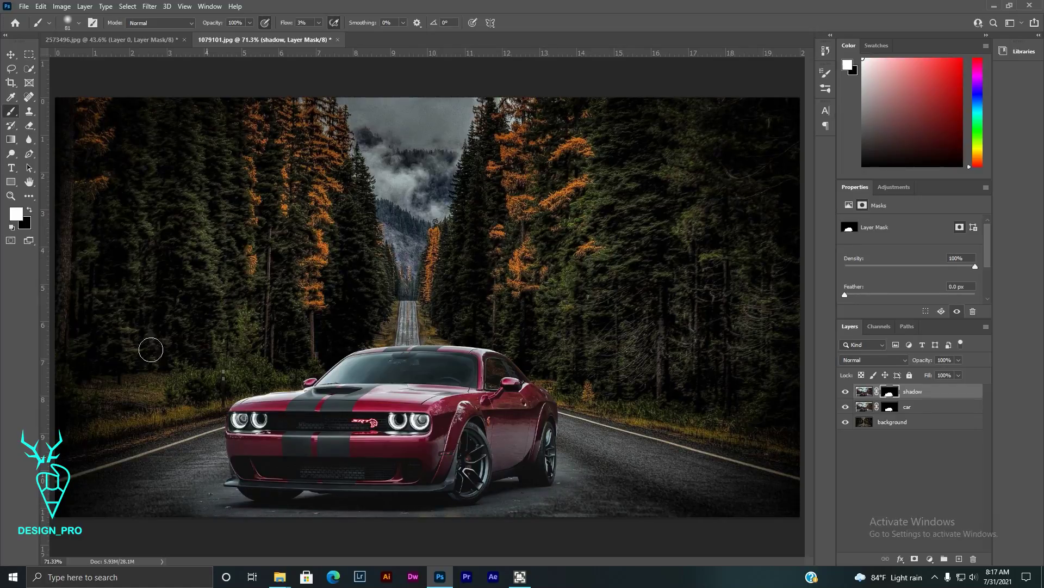
# Step: Paint black on the shadow mask to clear excess shadow and reveal the yellow road markings
pyautogui.click(28, 211)
pyautogui.moveTo(211, 500); pyautogui.dragTo(224, 488)
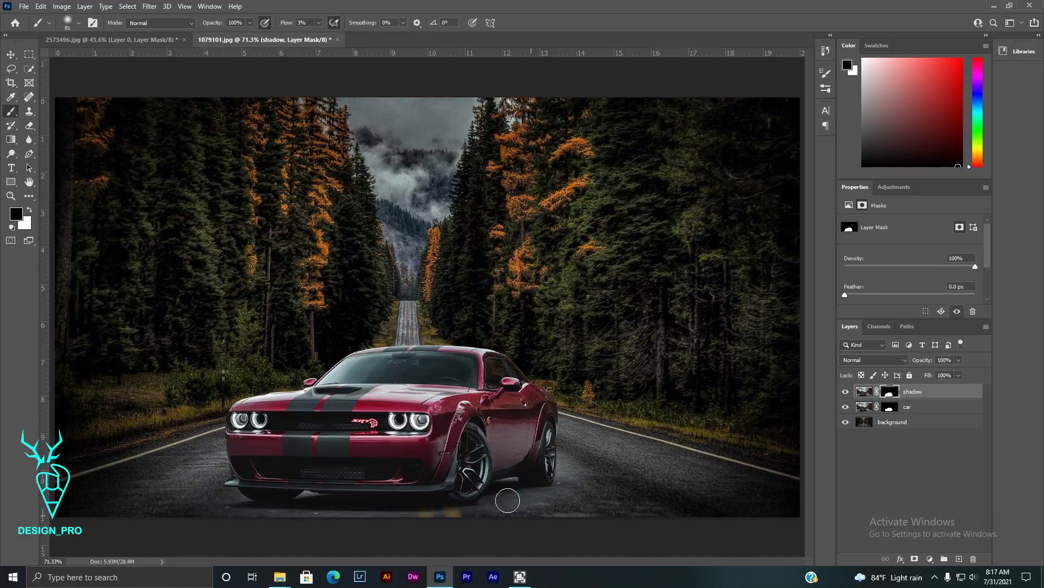
pyautogui.moveTo(462, 523)
pyautogui.mouseDown()
pyautogui.moveTo(535, 496)
pyautogui.moveTo(561, 474)
pyautogui.moveTo(599, 494)
pyautogui.moveTo(562, 487)
pyautogui.moveTo(516, 505)
pyautogui.mouseUp()
pyautogui.moveTo(467, 524); pyautogui.dragTo(224, 520)
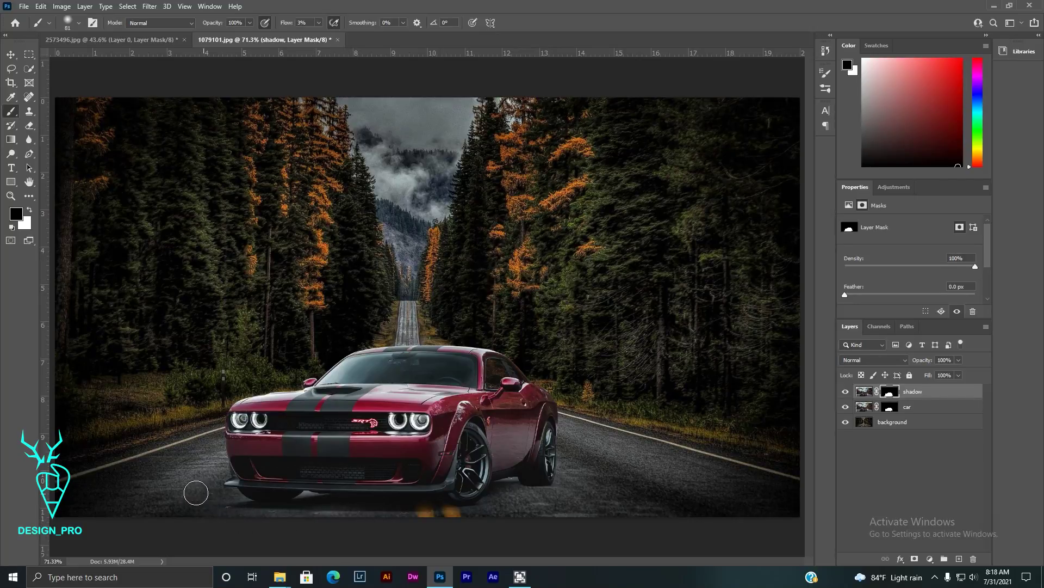
# Step: Shrink the brush to 23 px and return the painting colour to white
pyautogui.click(79, 23)
pyautogui.moveTo(76, 57); pyautogui.dragTo(69, 58)
pyautogui.click(305, 495)
pyautogui.click(28, 210)
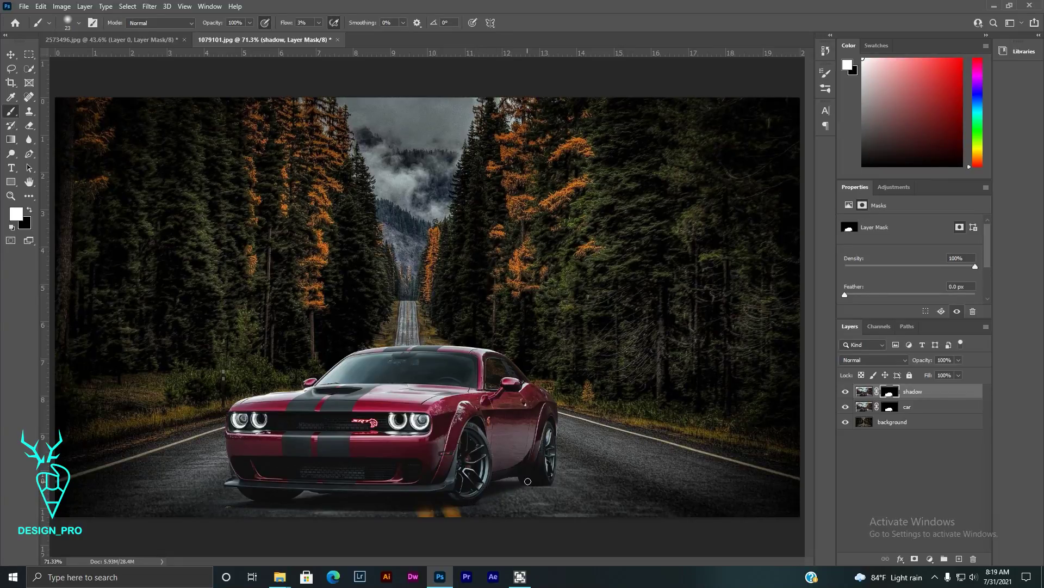
pyautogui.scroll(-1, 383, 417)
pyautogui.scroll(-1, 384, 418)
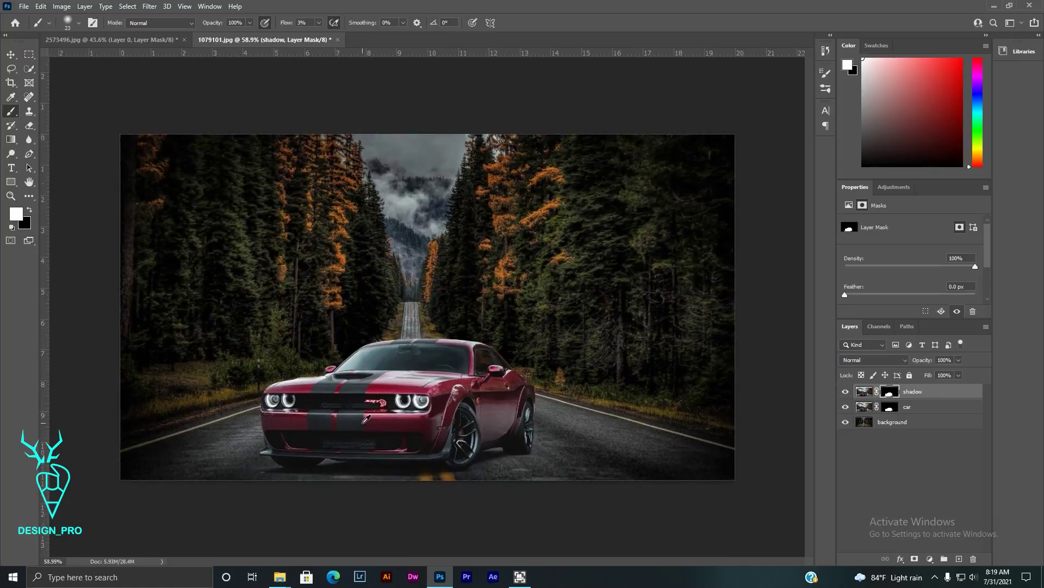
pyautogui.scroll(3, 383, 418)
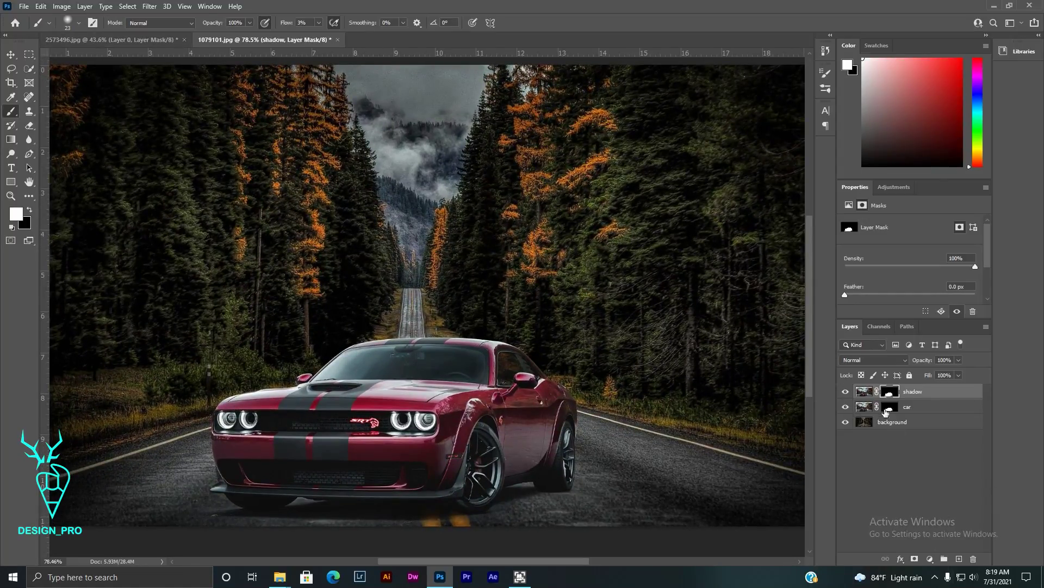
# Step: Add a Curves adjustment clipped to the car layer and pull the curve down to darken it
pyautogui.click(864, 406)
pyautogui.click(930, 561)
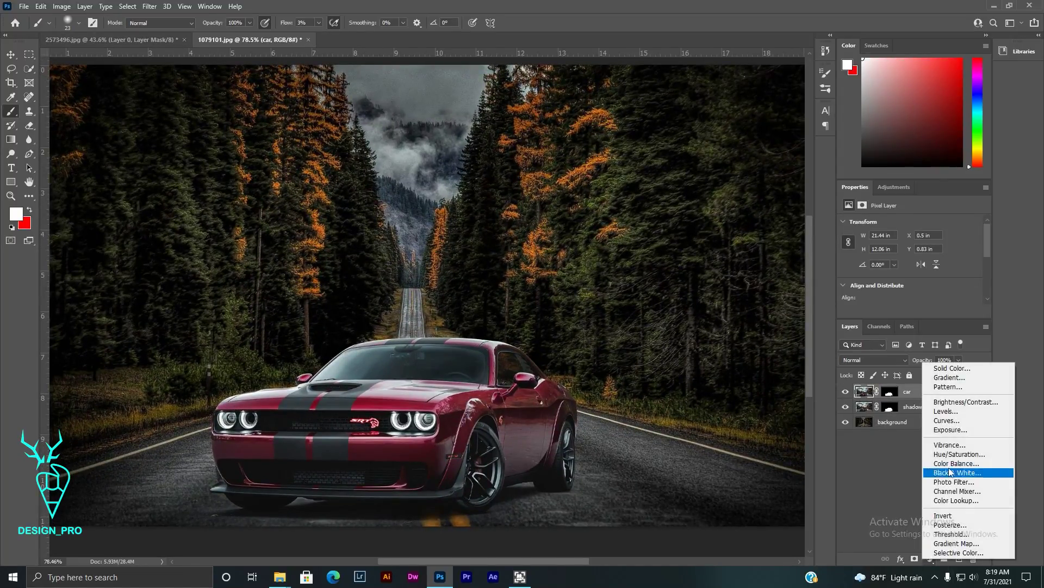
pyautogui.click(947, 430)
pyautogui.moveTo(866, 302)
pyautogui.mouseDown()
pyautogui.moveTo(943, 291)
pyautogui.moveTo(934, 300)
pyautogui.mouseUp()
pyautogui.click(910, 311)
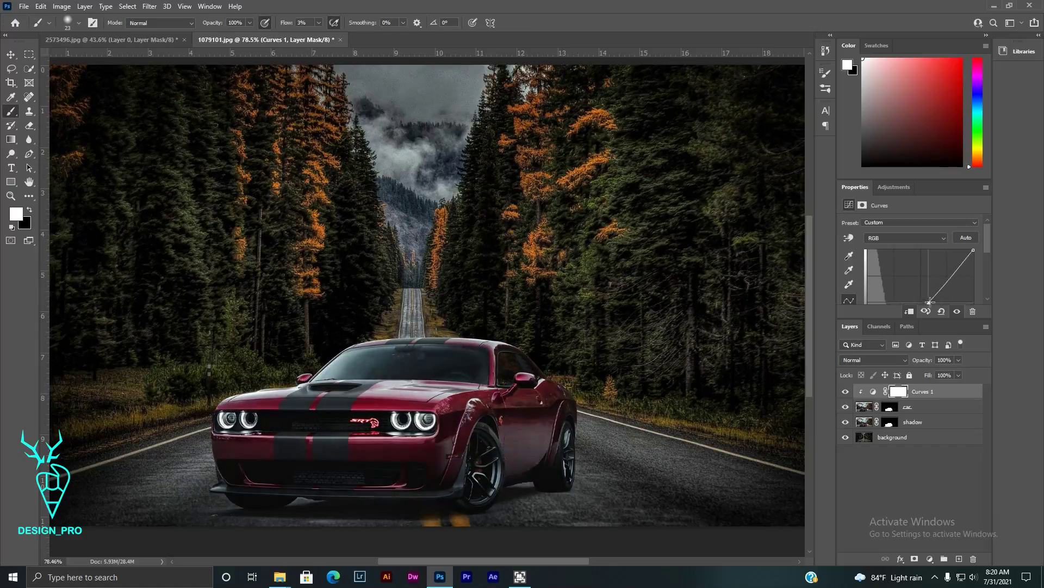
pyautogui.moveTo(933, 300)
pyautogui.mouseDown()
pyautogui.moveTo(973, 253)
pyautogui.moveTo(909, 326)
pyautogui.moveTo(968, 263)
pyautogui.moveTo(925, 322)
pyautogui.mouseUp()
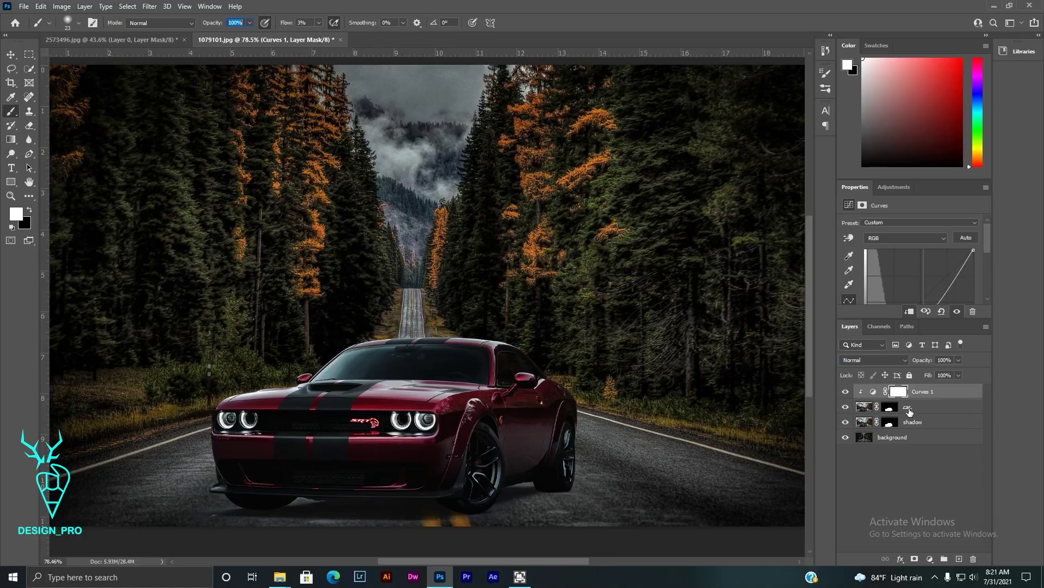
# Step: Set the shadow layer's Blend If This Layer white slider to 66 in Blending Options
pyautogui.click(925, 421)
pyautogui.rightClick(925, 422)
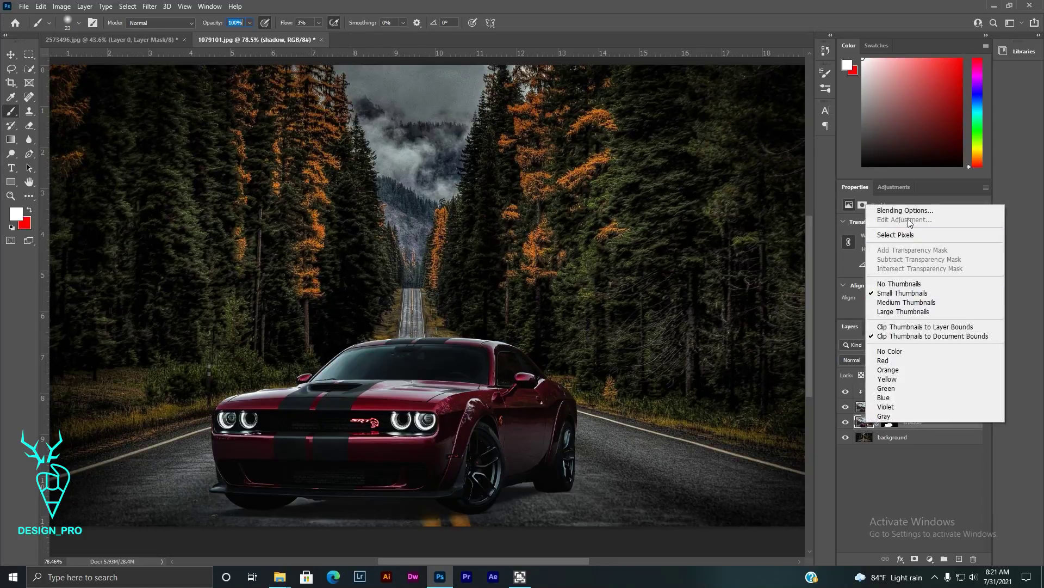
pyautogui.click(897, 210)
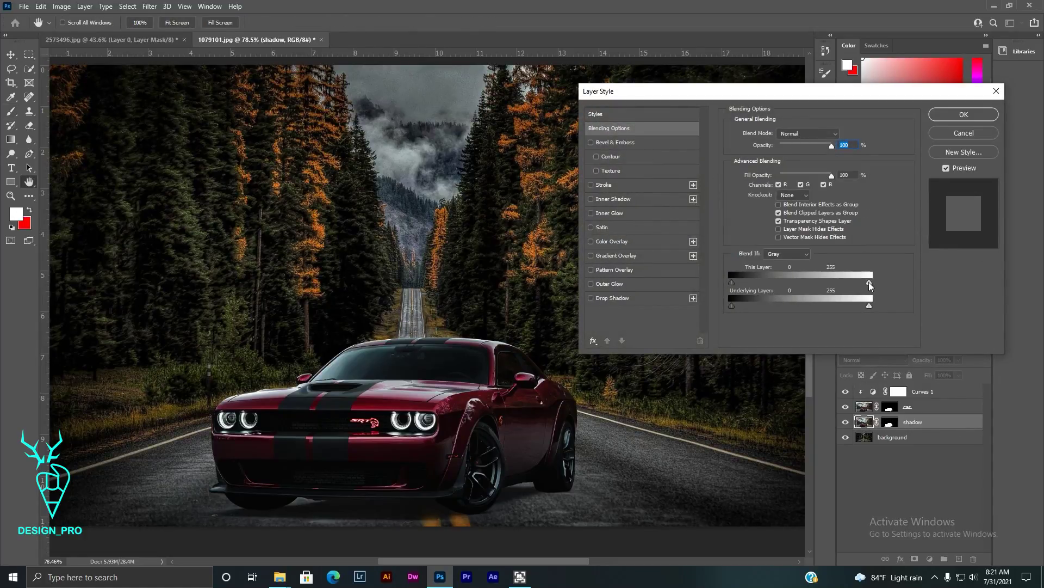
pyautogui.moveTo(870, 283)
pyautogui.mouseDown()
pyautogui.moveTo(767, 282)
pyautogui.moveTo(754, 300)
pyautogui.moveTo(842, 284)
pyautogui.moveTo(742, 296)
pyautogui.moveTo(818, 286)
pyautogui.moveTo(751, 287)
pyautogui.moveTo(794, 281)
pyautogui.moveTo(848, 284)
pyautogui.moveTo(829, 288)
pyautogui.mouseUp()
pyautogui.click(961, 115)
pyautogui.scroll(-3, 381, 327)
# Step: Select the car layer mask and set its Properties Feather to 1 px
pyautogui.press('b')
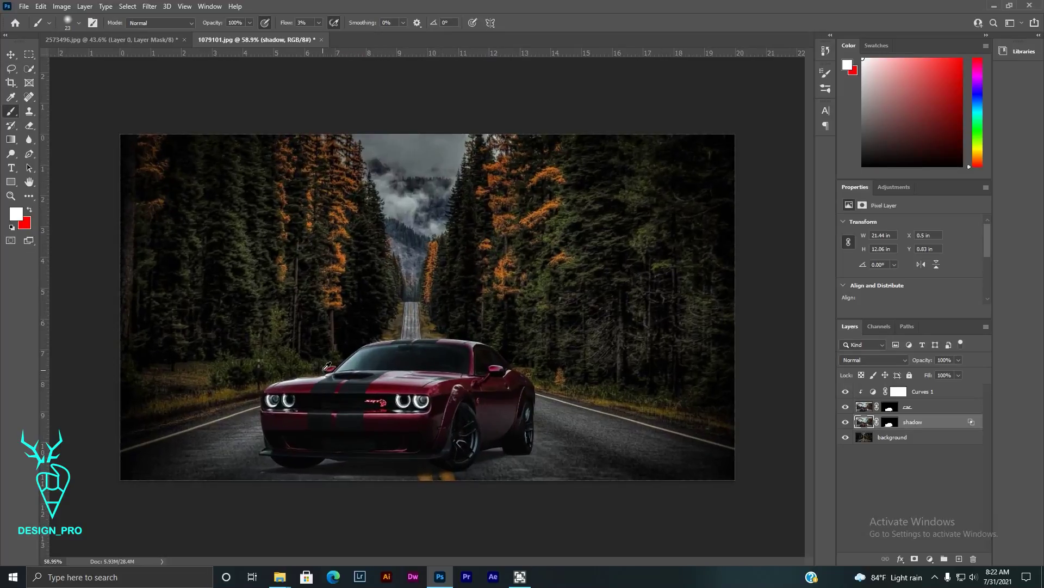
pyautogui.scroll(2, 327, 366)
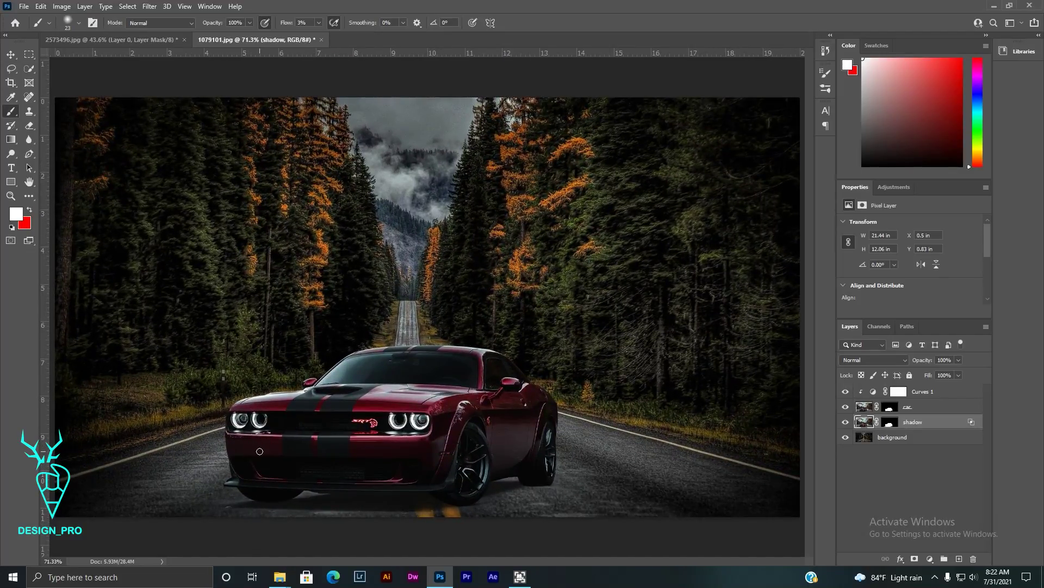
pyautogui.click(890, 407)
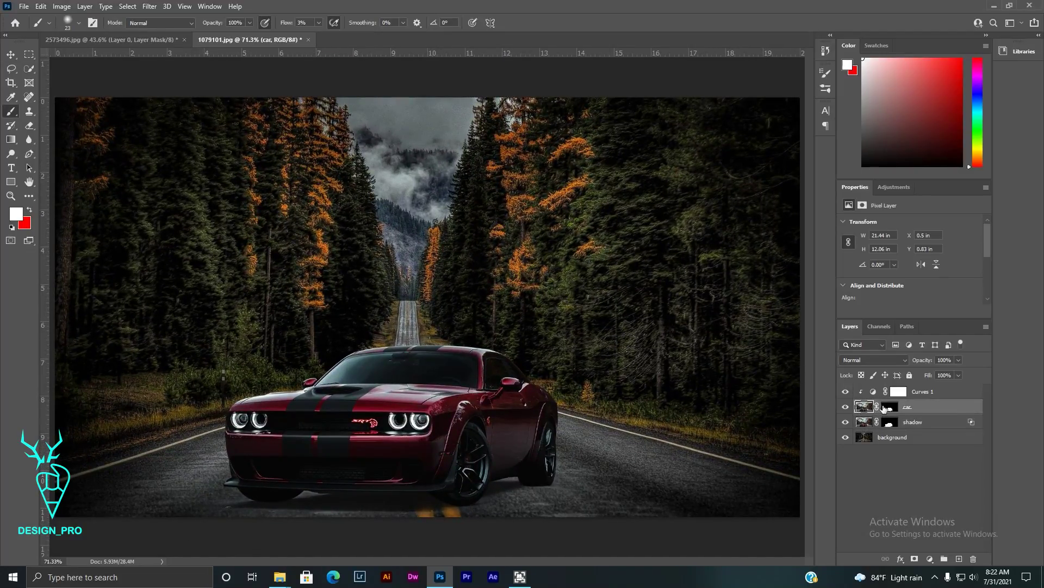
pyautogui.scroll(3, 511, 335)
pyautogui.scroll(2, 512, 335)
pyautogui.press('v')
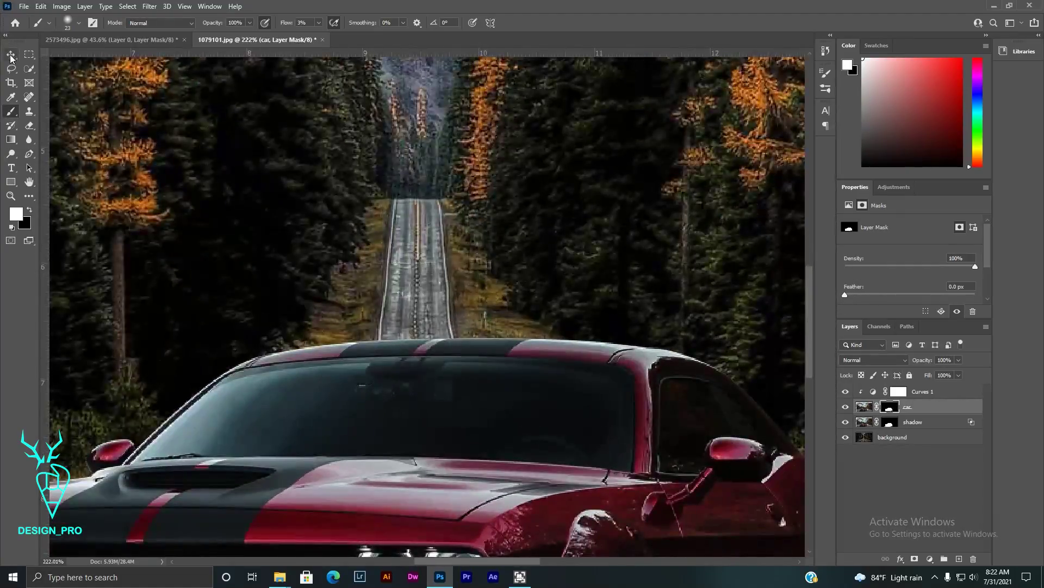
pyautogui.scroll(3, 511, 334)
pyautogui.scroll(2, 511, 334)
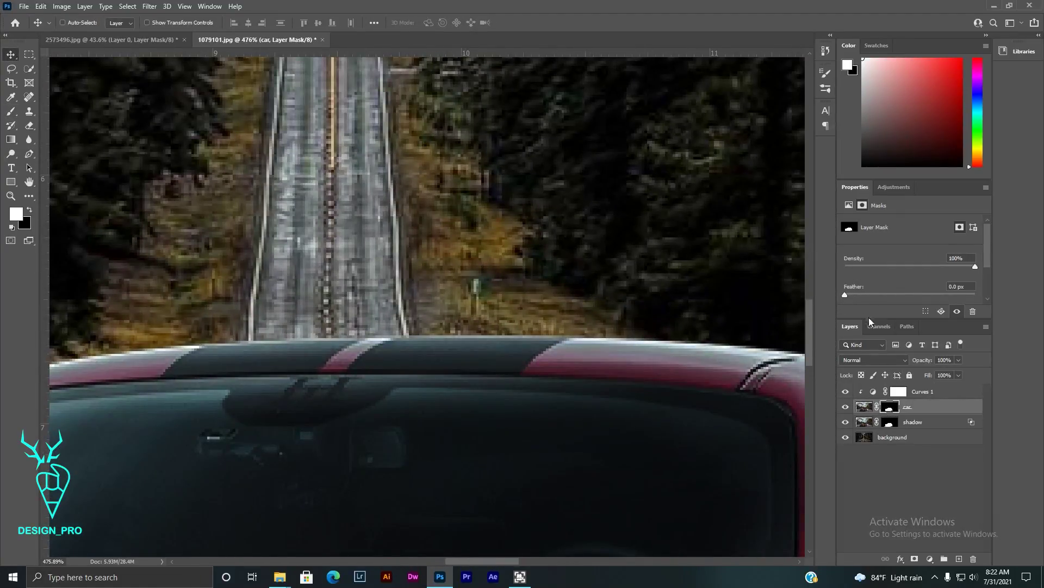
pyautogui.moveTo(846, 295)
pyautogui.mouseDown()
pyautogui.moveTo(941, 295)
pyautogui.moveTo(856, 295)
pyautogui.mouseUp()
pyautogui.hotkey('ctrl', '0')
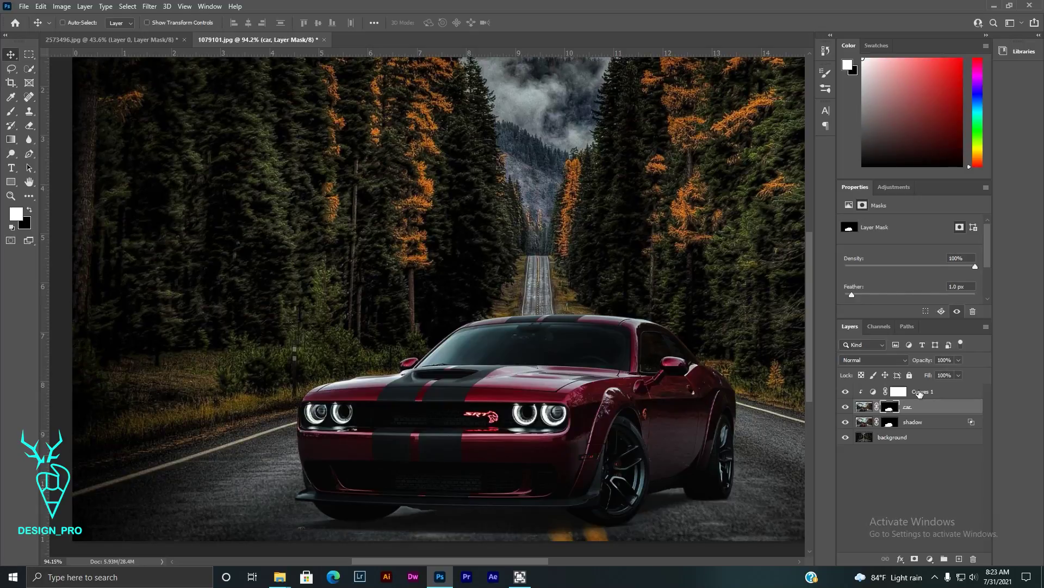
# Step: Group the Curves 1, car and shadow layers into Group 1 and expand it
pyautogui.click(914, 423)
pyautogui.keyDown('shift'); pyautogui.click(869, 391); pyautogui.keyUp('shift')
pyautogui.hotkey('ctrl', 'g')
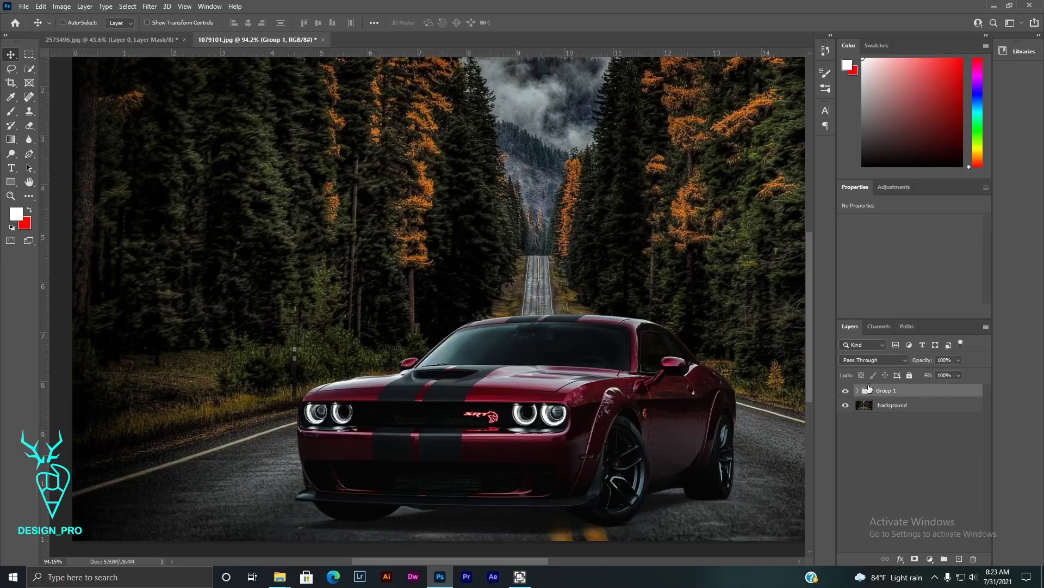
pyautogui.click(858, 391)
pyautogui.scroll(-3, 250, 309)
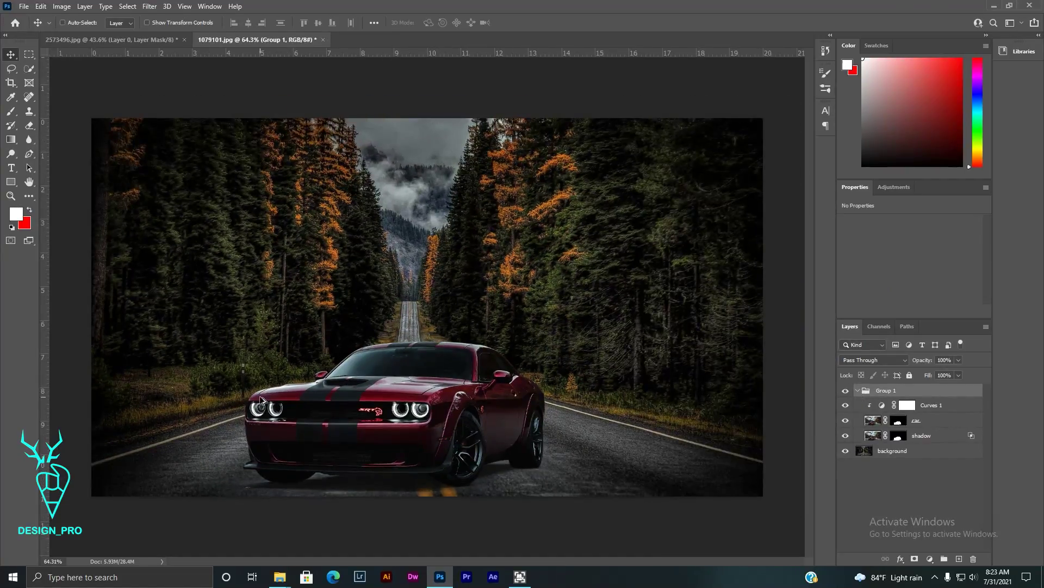
pyautogui.scroll(1, 196, 403)
pyautogui.scroll(-1, 196, 405)
# Step: Select the car layer inside Group 1 and bring up the Filter menu
pyautogui.scroll(3, 380, 468)
pyautogui.scroll(5, 451, 493)
pyautogui.scroll(3, 478, 452)
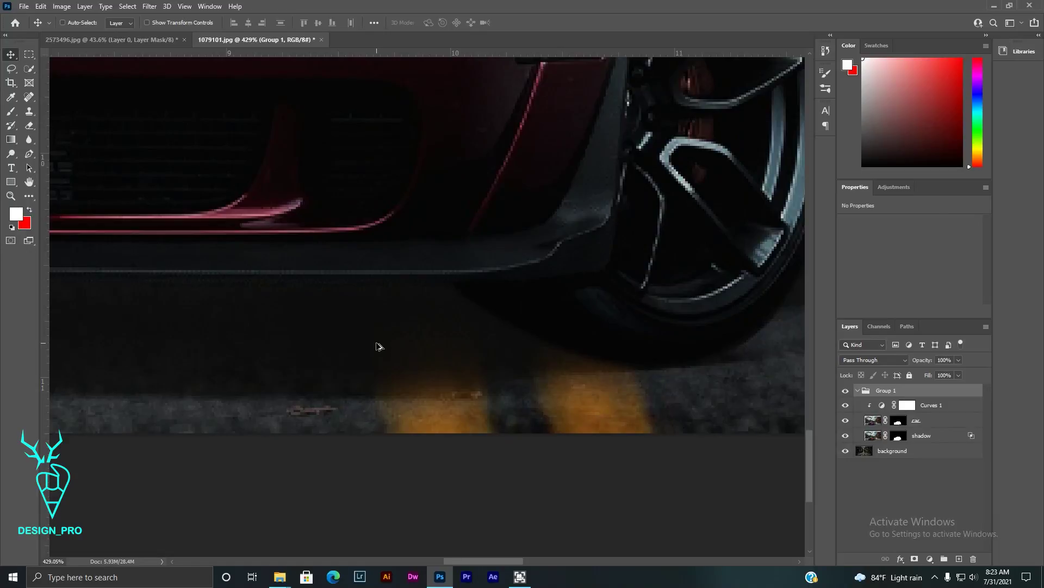
pyautogui.scroll(-5, 408, 315)
pyautogui.scroll(2, 608, 277)
pyautogui.scroll(-1, 608, 277)
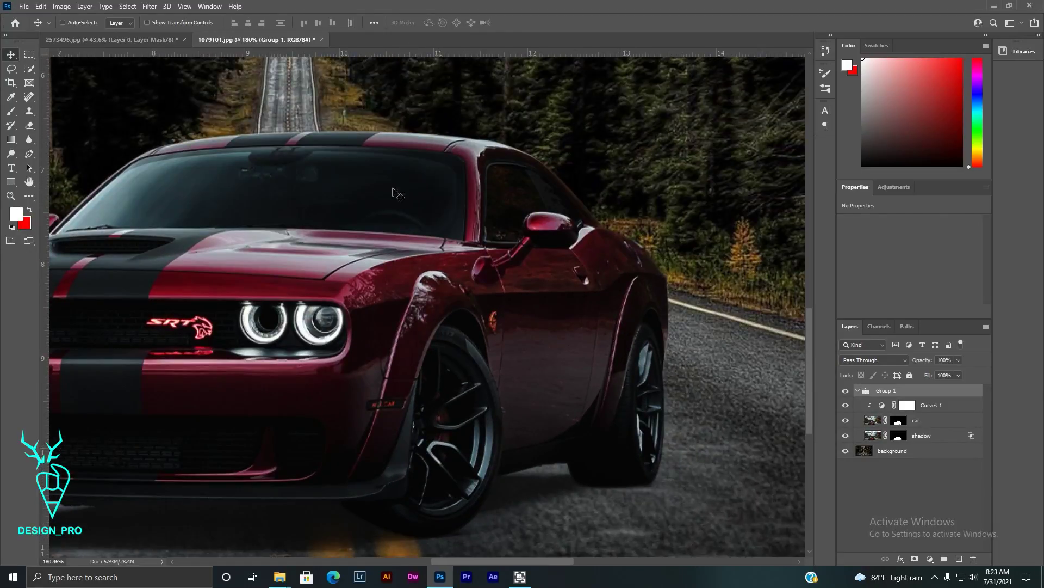
pyautogui.scroll(-3, 588, 327)
pyautogui.scroll(-2, 571, 370)
pyautogui.scroll(2, 559, 389)
pyautogui.click(881, 421)
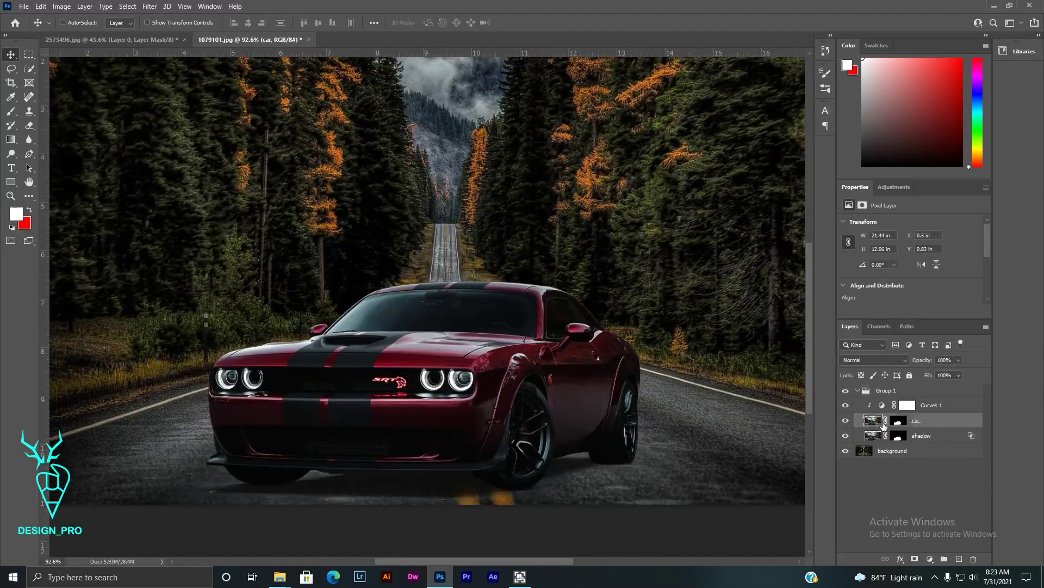
pyautogui.click(150, 6)
# Step: Convert the car to a smart object and start a Blur Gallery Field Blur on it
pyautogui.click(180, 35)
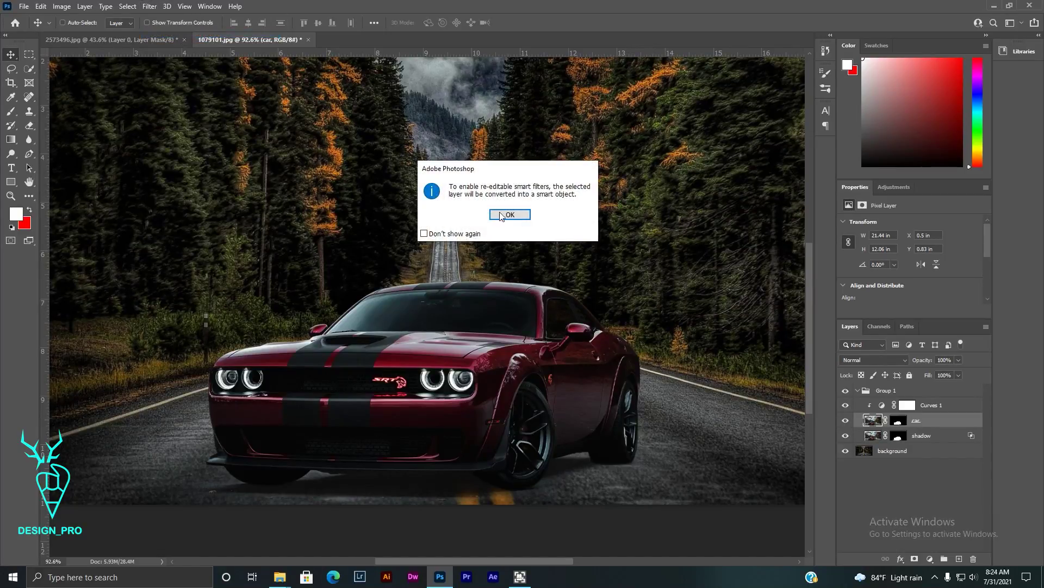
pyautogui.click(503, 213)
pyautogui.click(150, 6)
pyautogui.click(314, 159)
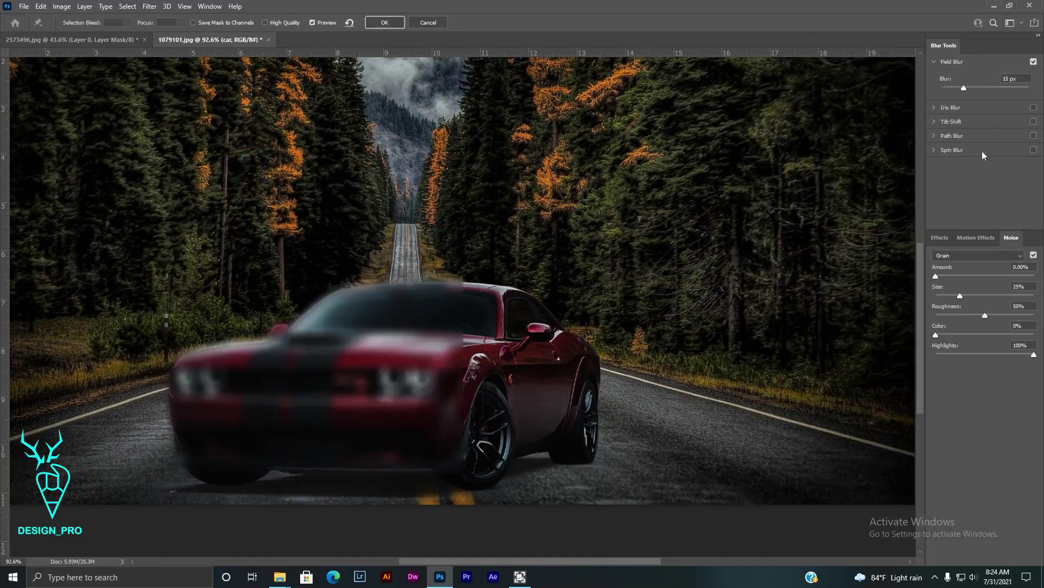
# Step: Set Field Blur to 1 px with 25.41% grain, 20% size and 50% roughness, and apply it
pyautogui.moveTo(965, 87); pyautogui.dragTo(944, 89)
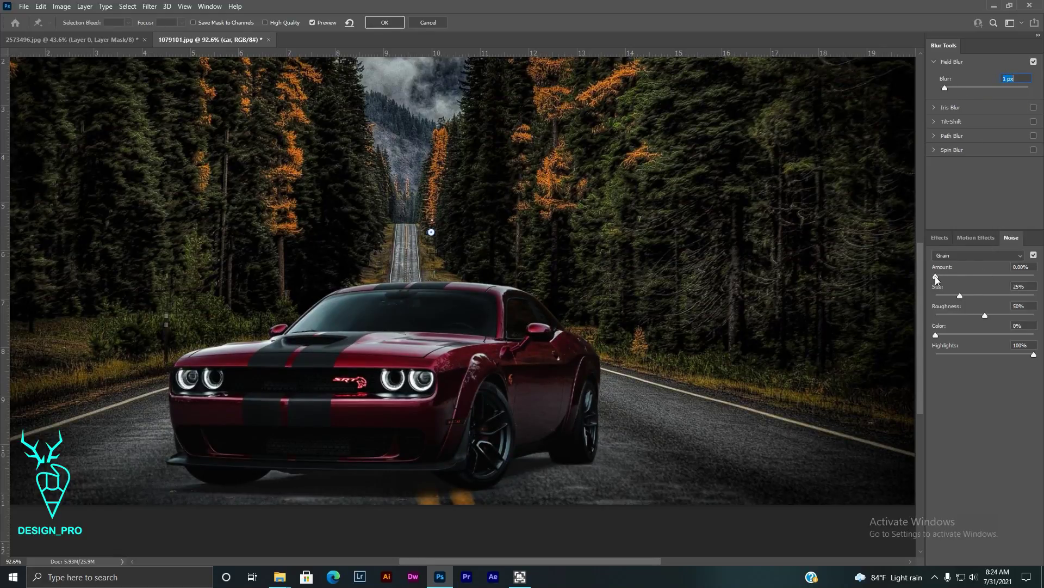
pyautogui.moveTo(935, 276); pyautogui.dragTo(968, 278)
pyautogui.moveTo(954, 276); pyautogui.dragTo(961, 276)
pyautogui.moveTo(960, 295)
pyautogui.mouseDown()
pyautogui.moveTo(983, 296)
pyautogui.moveTo(948, 313)
pyautogui.mouseUp()
pyautogui.click(955, 296)
pyautogui.click(985, 315)
pyautogui.click(385, 22)
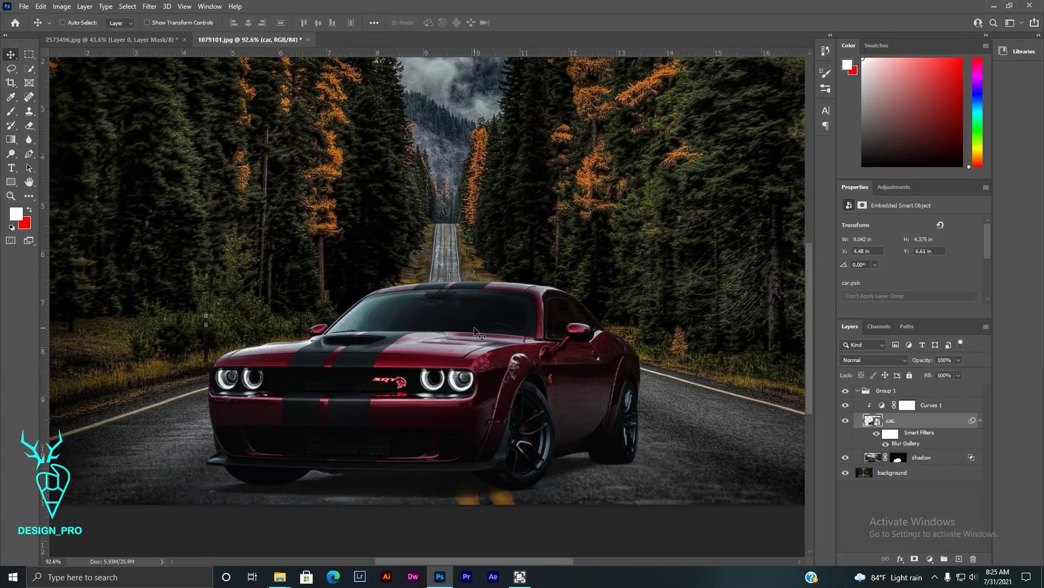
pyautogui.scroll(5, 324, 402)
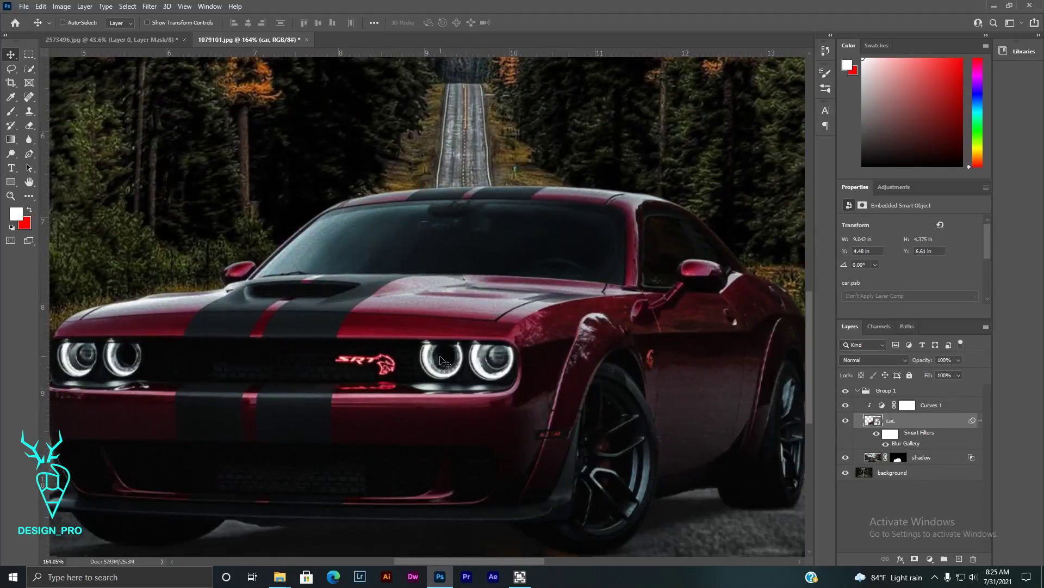
pyautogui.scroll(2, 456, 191)
pyautogui.scroll(-5, 265, 349)
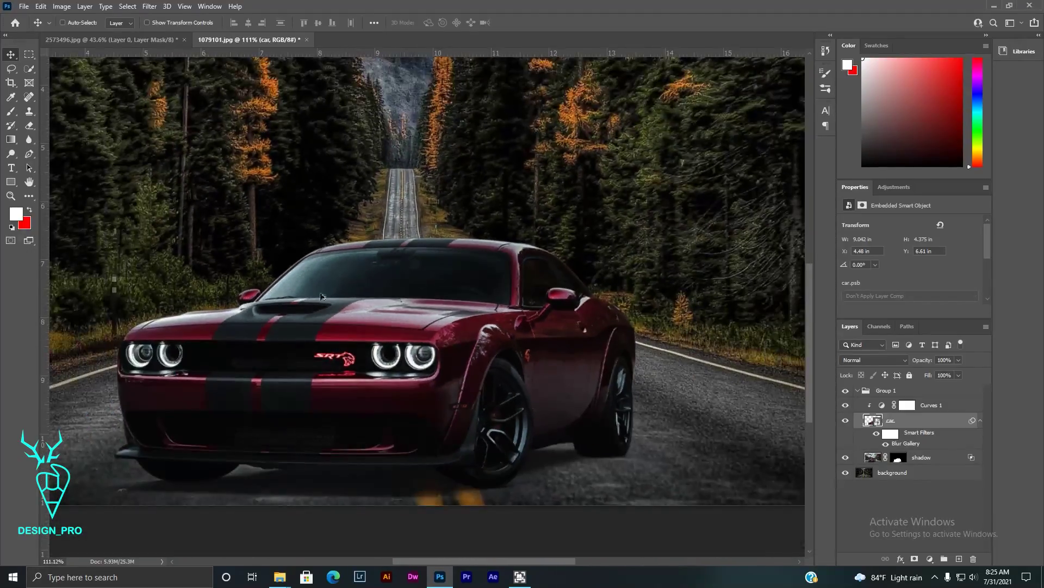
pyautogui.scroll(-1, 265, 350)
pyautogui.scroll(-3, 265, 350)
pyautogui.scroll(-1, 267, 356)
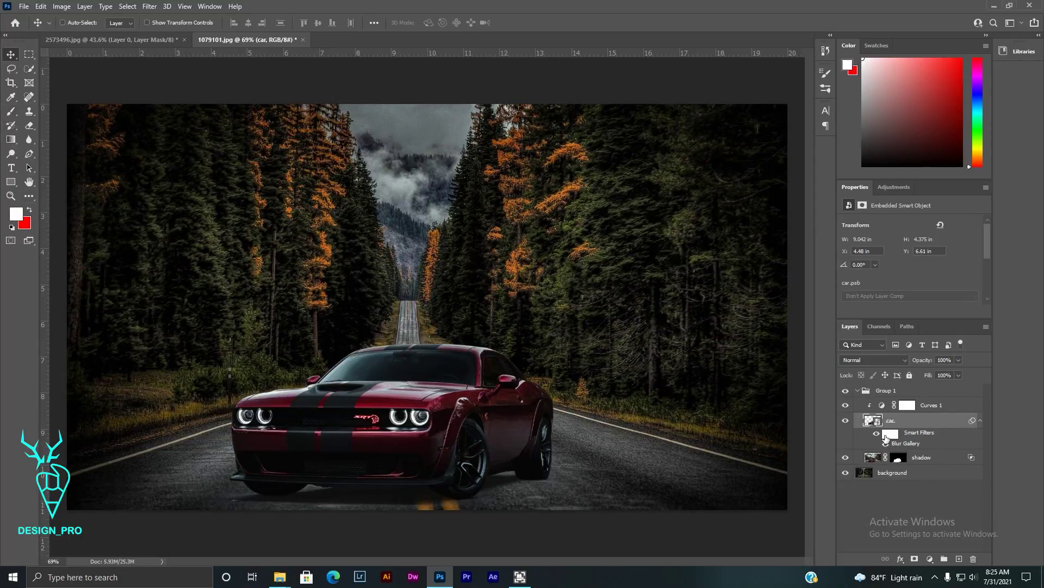
# Step: Target the shadow layer mask with a soft 3% flow brush
pyautogui.click(898, 457)
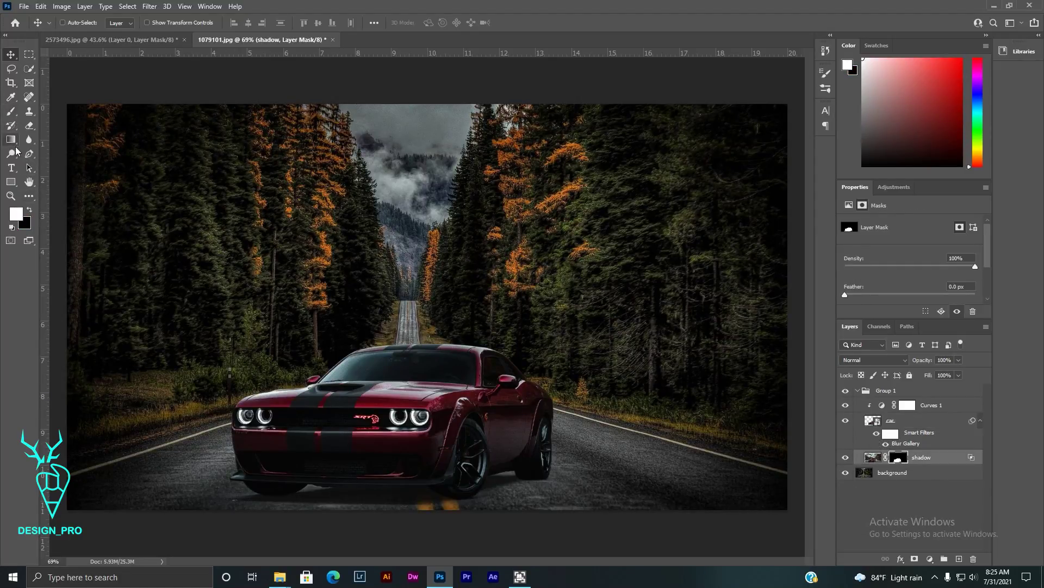
pyautogui.press('b')
pyautogui.click(31, 210)
pyautogui.scroll(4, 232, 496)
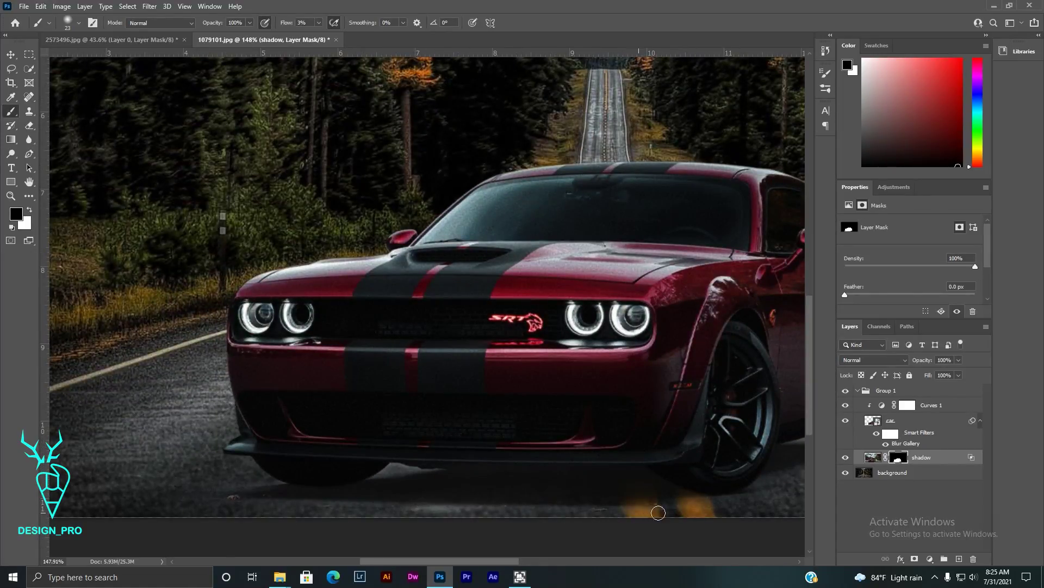
pyautogui.click(30, 210)
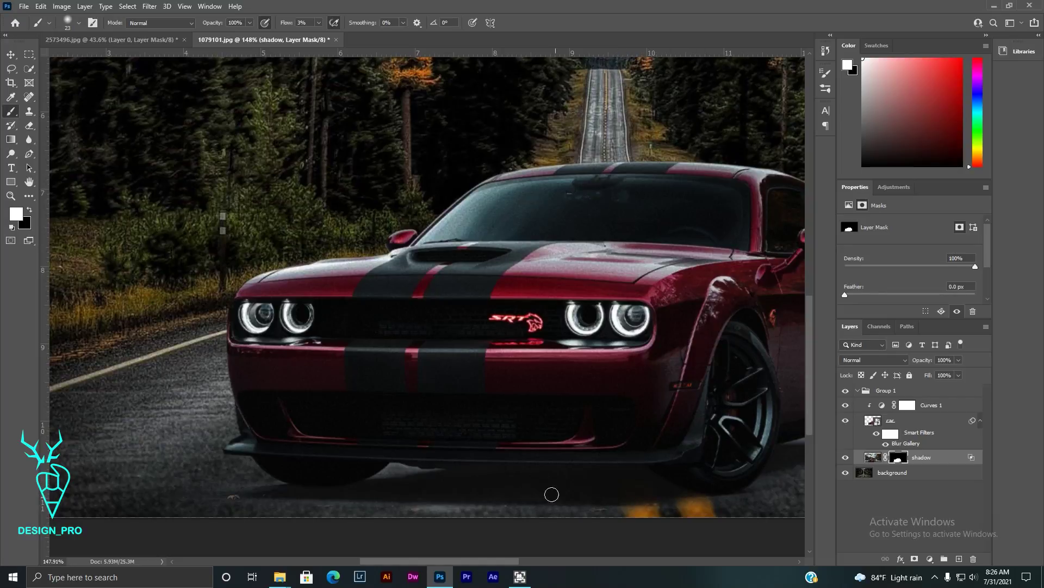
pyautogui.keyDown('alt'); pyautogui.scroll(-3, 593, 469); pyautogui.keyUp('alt')
pyautogui.scroll(3, 393, 496)
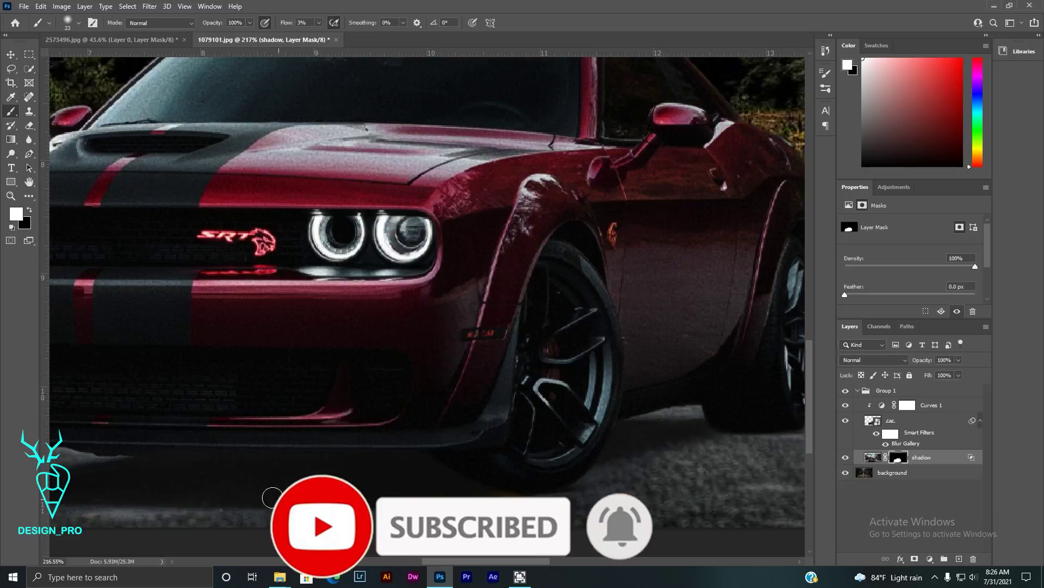
pyautogui.scroll(-3, 395, 458)
pyautogui.scroll(-3, 396, 458)
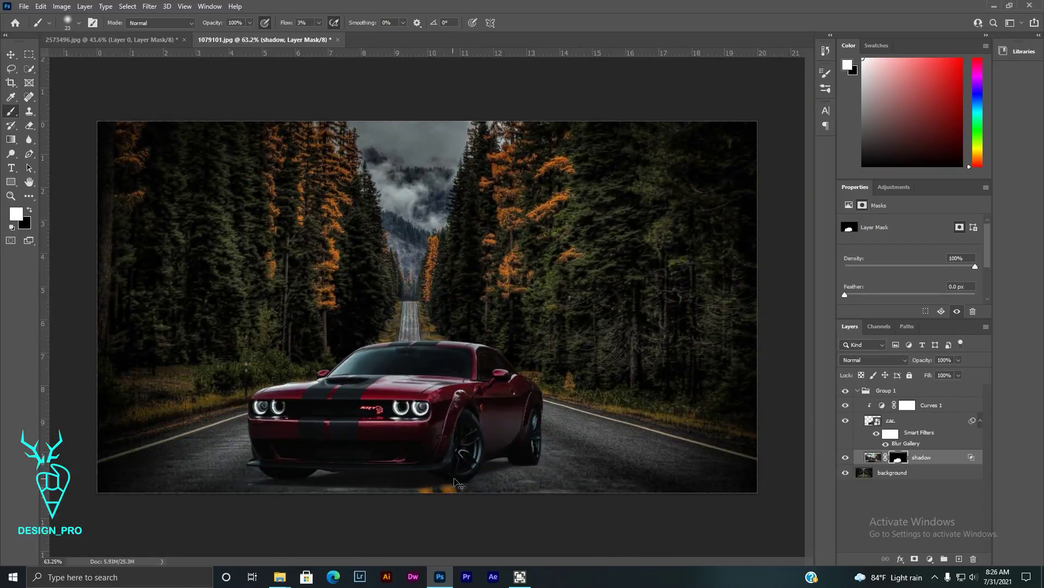
pyautogui.scroll(-1, 424, 487)
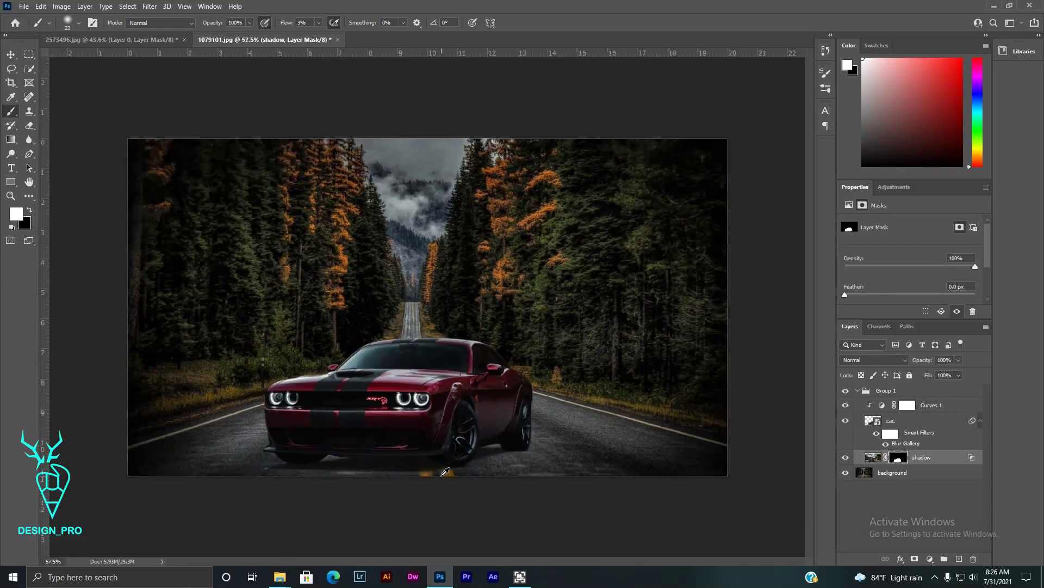
pyautogui.scroll(3, 398, 471)
pyautogui.scroll(2, 422, 458)
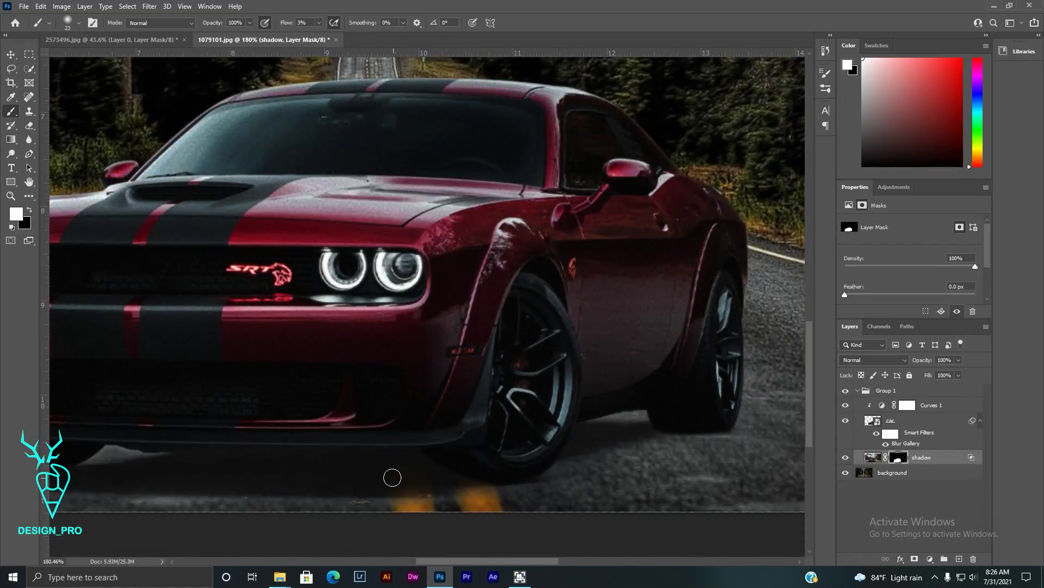
pyautogui.scroll(-3, 384, 456)
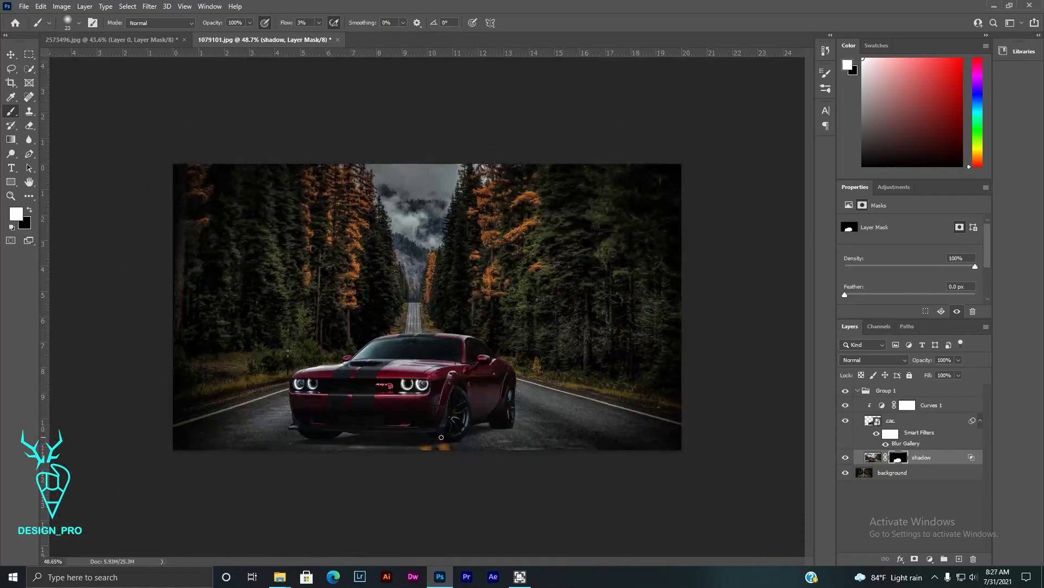
pyautogui.scroll(3, 517, 491)
pyautogui.scroll(2, 517, 491)
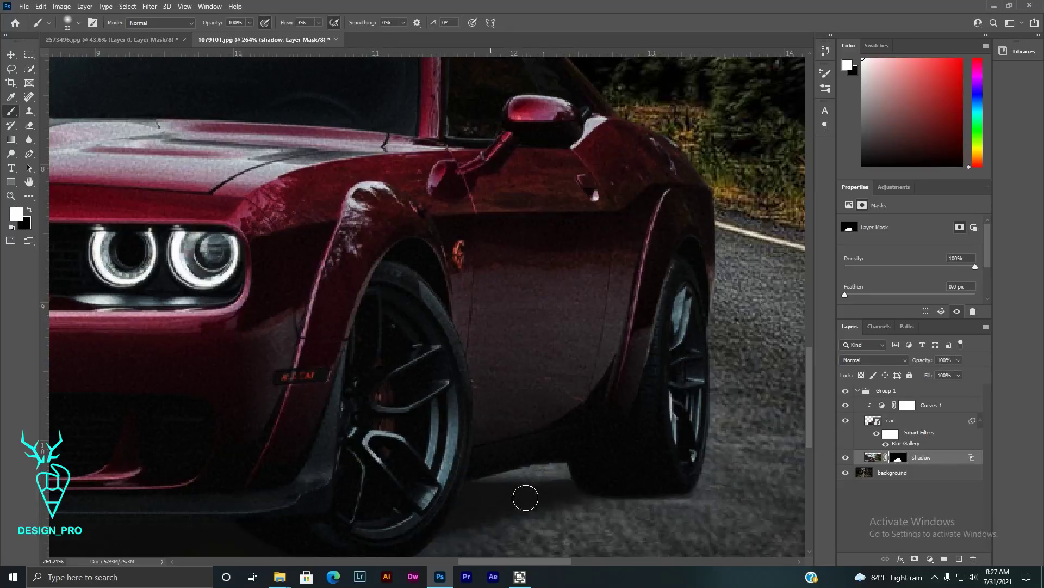
pyautogui.scroll(-5, 85, 495)
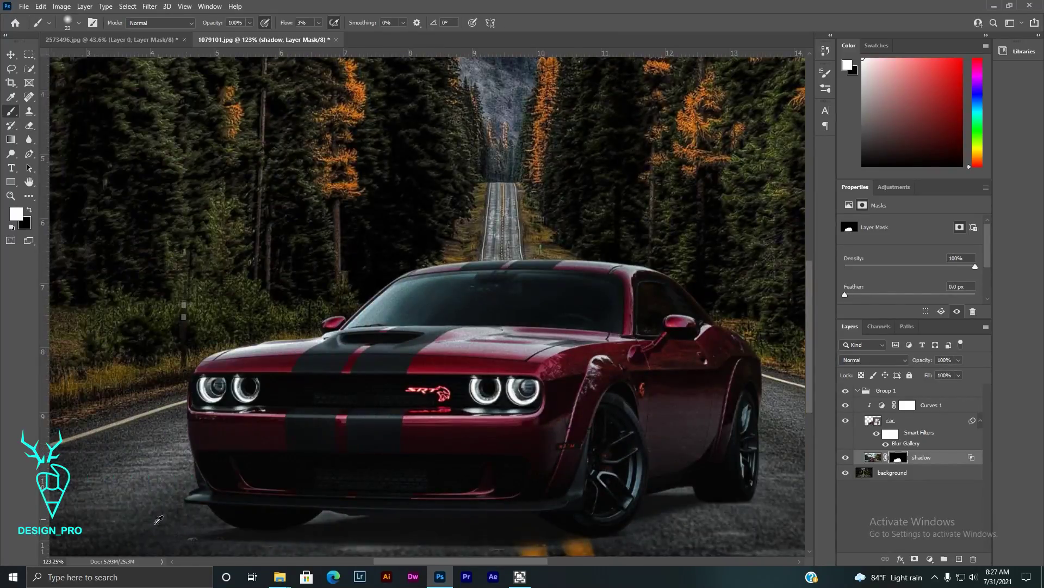
pyautogui.scroll(5, 217, 451)
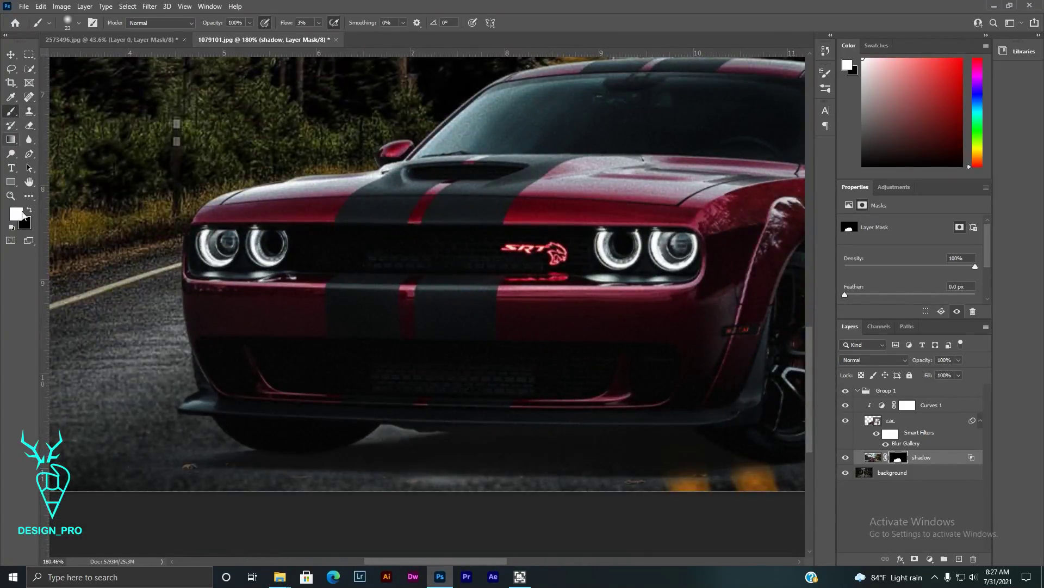
# Step: Paint black on the shadow mask along the road under the front bumper
pyautogui.press('x')
pyautogui.moveTo(166, 463); pyautogui.dragTo(532, 481)
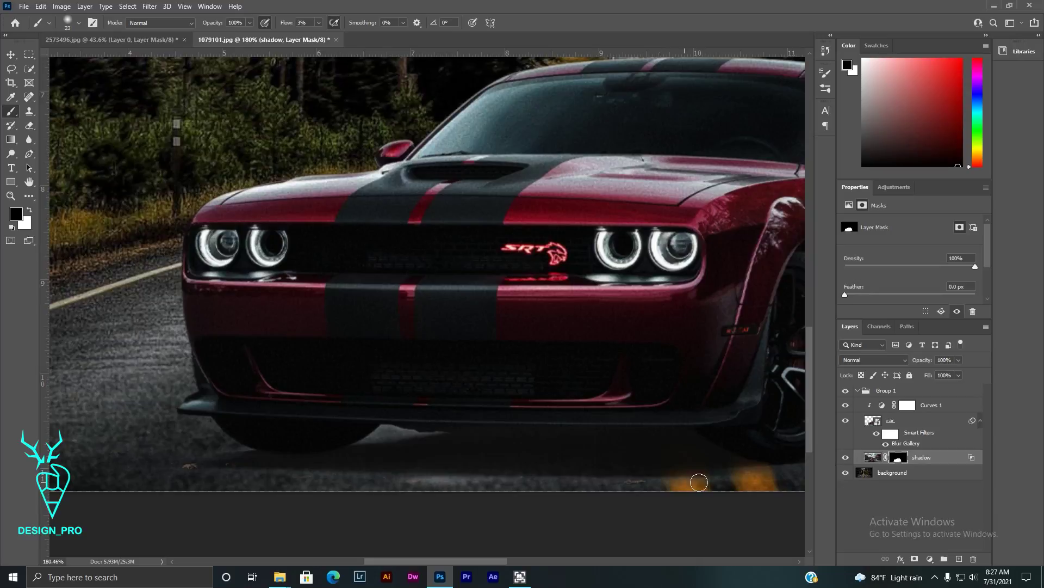
pyautogui.hotkey('ctrl', '0')
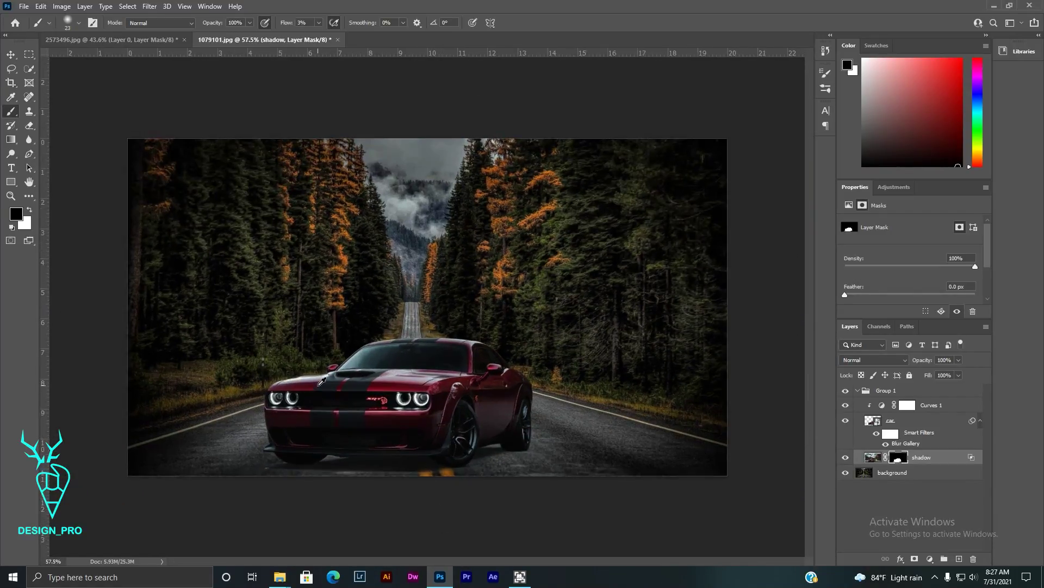
pyautogui.scroll(2, 291, 392)
pyautogui.scroll(2, 287, 414)
pyautogui.scroll(2, 284, 435)
pyautogui.scroll(-2, 283, 443)
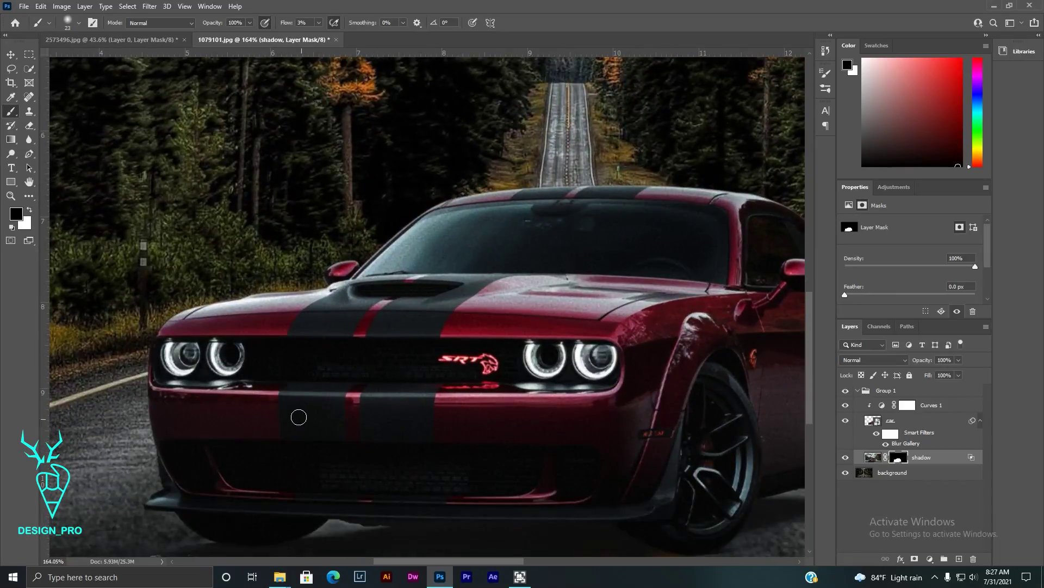
# Step: Trace a closed Pen path around the outer ring of the car's left headlight
pyautogui.click(868, 421)
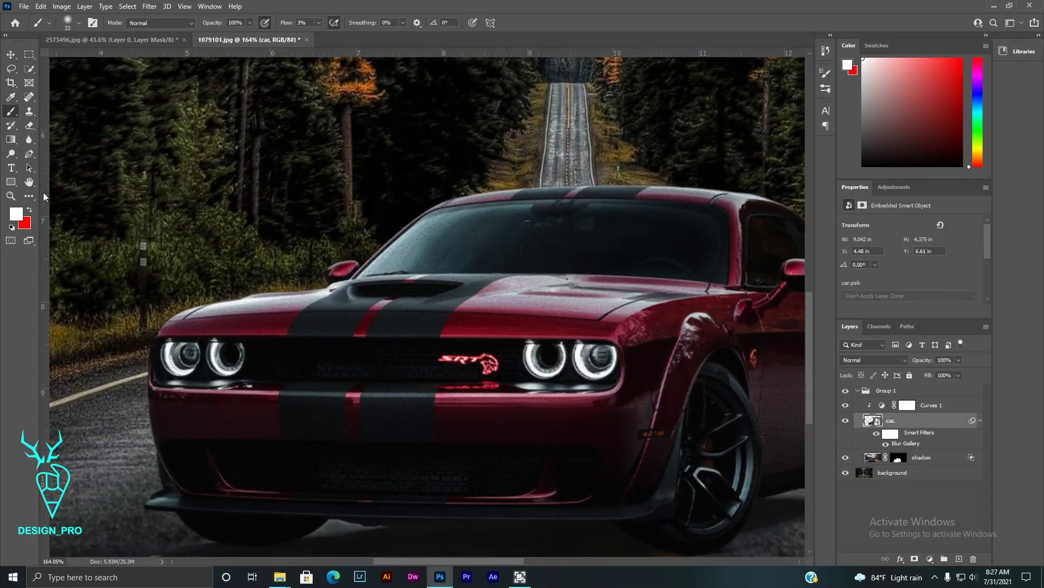
pyautogui.click(29, 154)
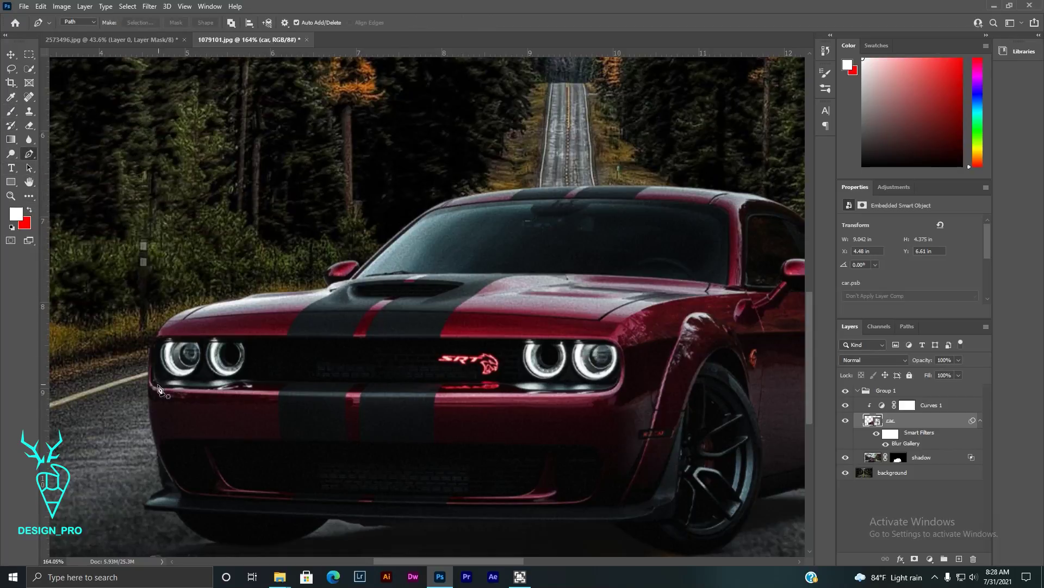
pyautogui.scroll(4, 179, 299)
pyautogui.click(174, 294)
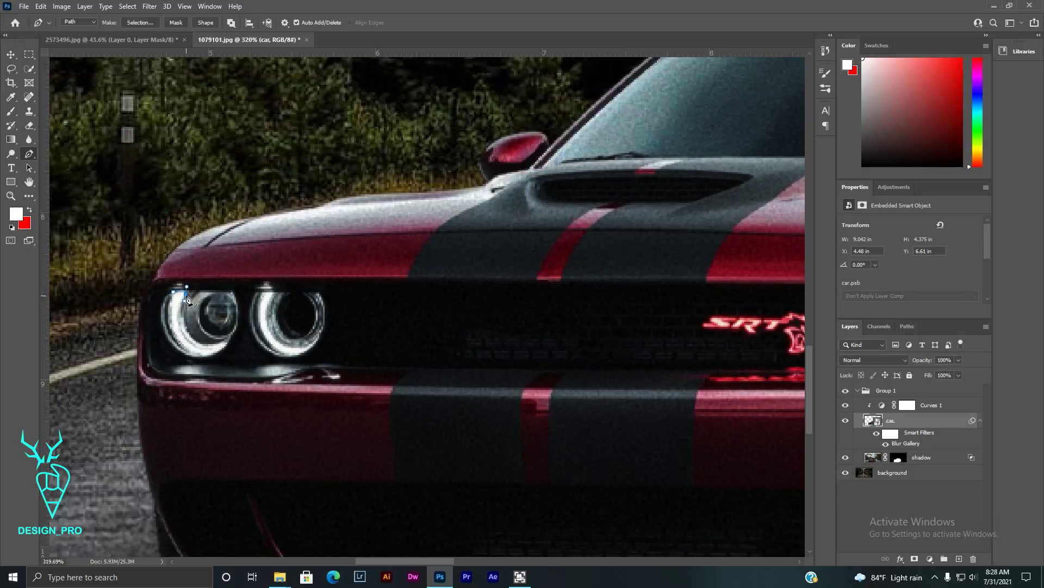
pyautogui.moveTo(194, 340)
pyautogui.mouseDown()
pyautogui.moveTo(214, 361)
pyautogui.moveTo(209, 351)
pyautogui.moveTo(230, 351)
pyautogui.moveTo(154, 355)
pyautogui.mouseUp()
pyautogui.moveTo(173, 293)
pyautogui.mouseDown()
pyautogui.moveTo(203, 274)
pyautogui.moveTo(164, 280)
pyautogui.mouseUp()
pyautogui.keyDown('ctrl'); pyautogui.click(181, 293); pyautogui.keyUp('ctrl')
# Step: Convert the headlight ring path into an active selection
pyautogui.click(144, 22)
pyautogui.click(572, 158)
pyautogui.scroll(-3, 440, 396)
pyautogui.scroll(-1, 440, 396)
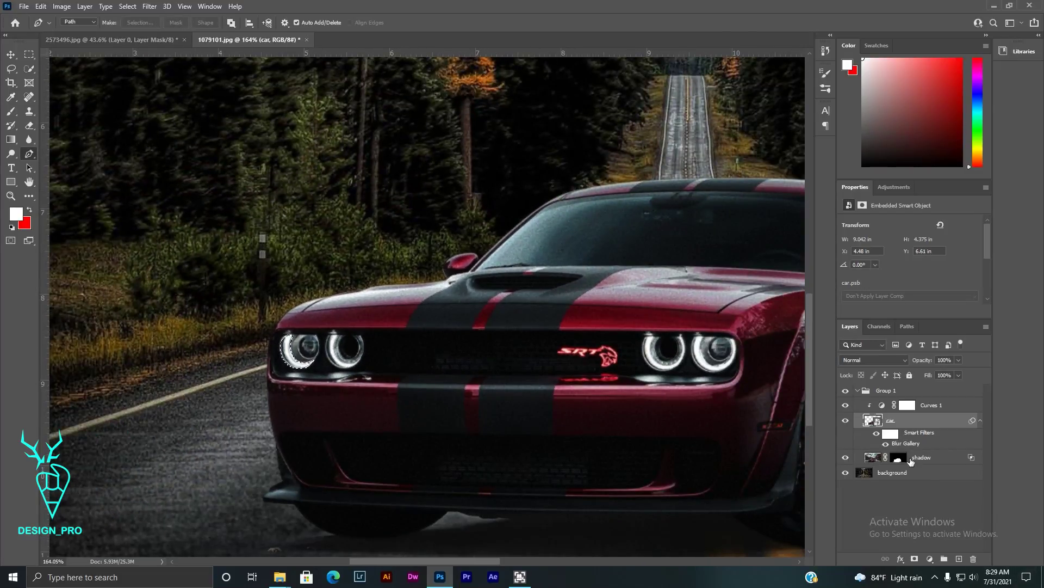
# Step: Add a Brightness/Contrast adjustment masked to the headlight ring with Brightness 150 and Contrast -50
pyautogui.click(932, 559)
pyautogui.click(944, 406)
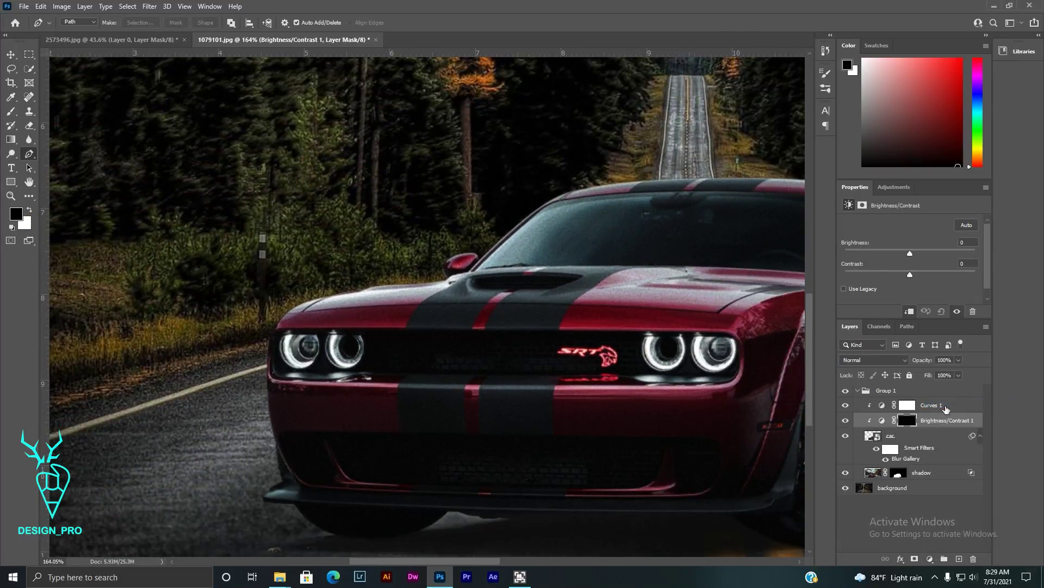
pyautogui.click(849, 205)
pyautogui.moveTo(910, 254)
pyautogui.mouseDown()
pyautogui.moveTo(899, 254)
pyautogui.moveTo(981, 250)
pyautogui.mouseUp()
pyautogui.click(976, 271)
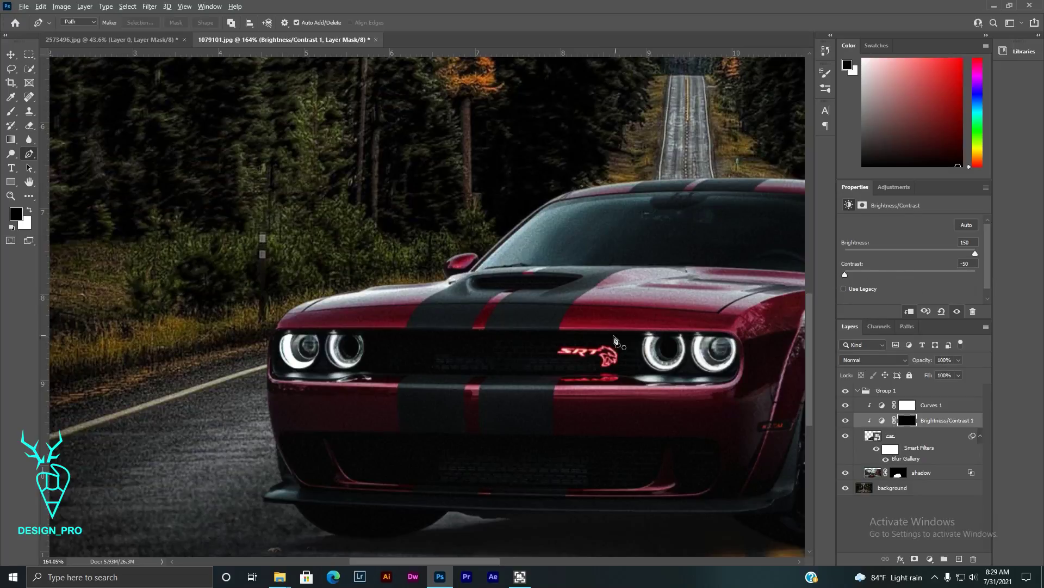
pyautogui.scroll(-4, 614, 340)
pyautogui.scroll(6, 205, 342)
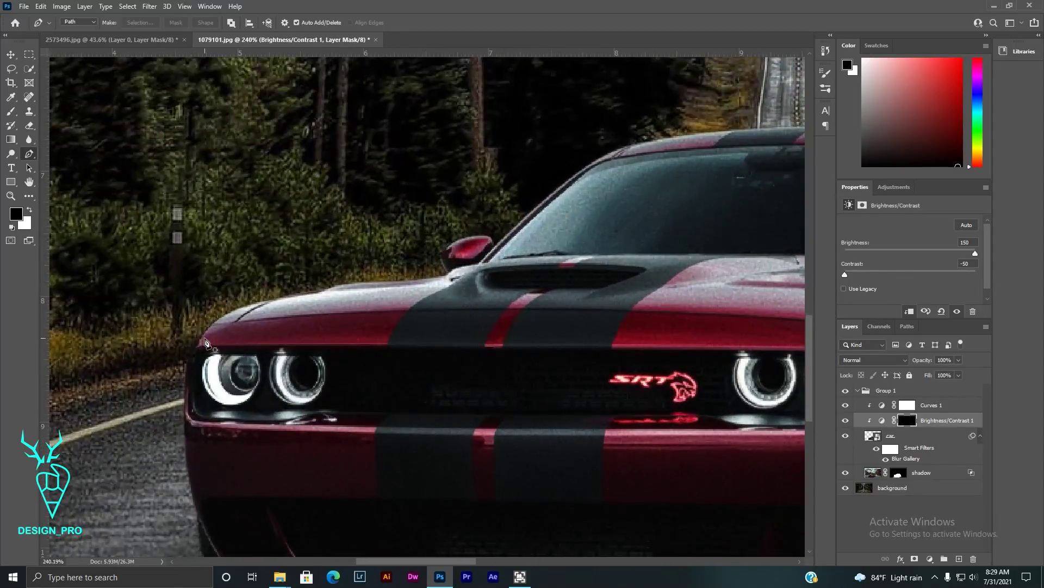
pyautogui.scroll(-1, 205, 341)
# Step: Enable a Color Overlay on the Brightness/Contrast layer with bright green #30ff00
pyautogui.rightClick(924, 424)
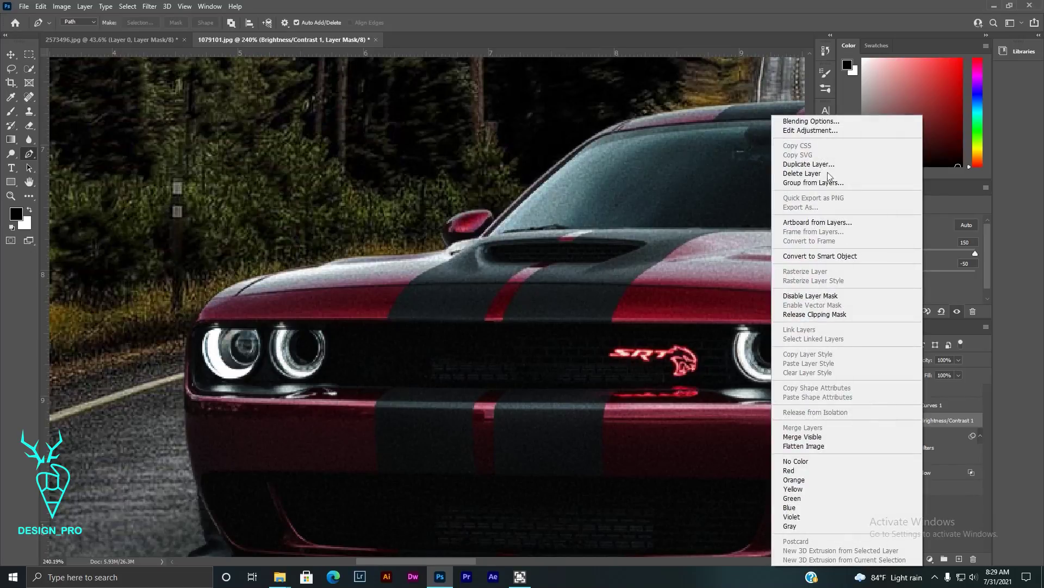
pyautogui.click(794, 116)
pyautogui.click(590, 241)
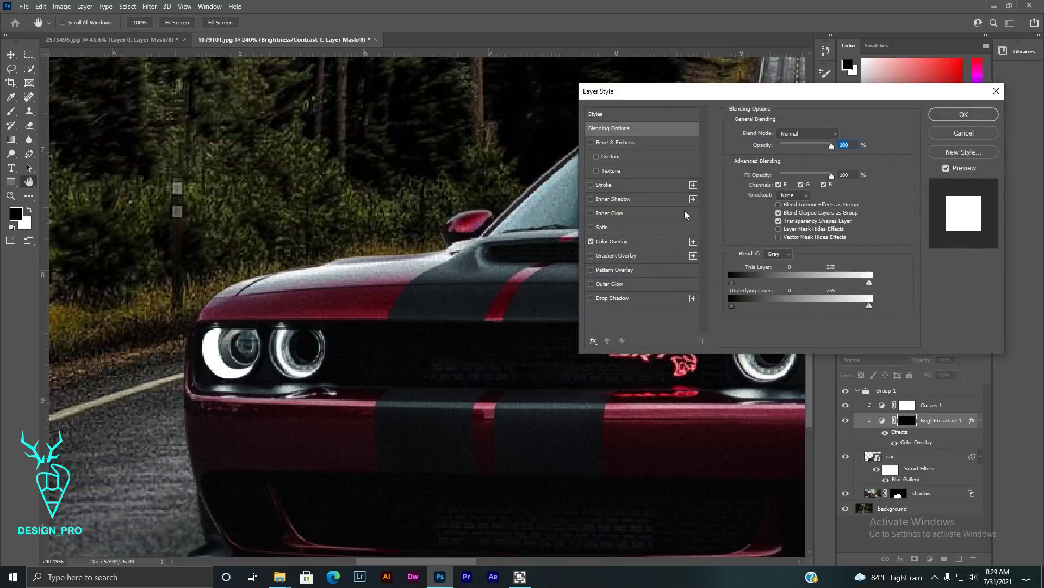
pyautogui.click(647, 245)
pyautogui.click(842, 134)
pyautogui.moveTo(245, 198); pyautogui.dragTo(405, 31)
pyautogui.click(346, 57)
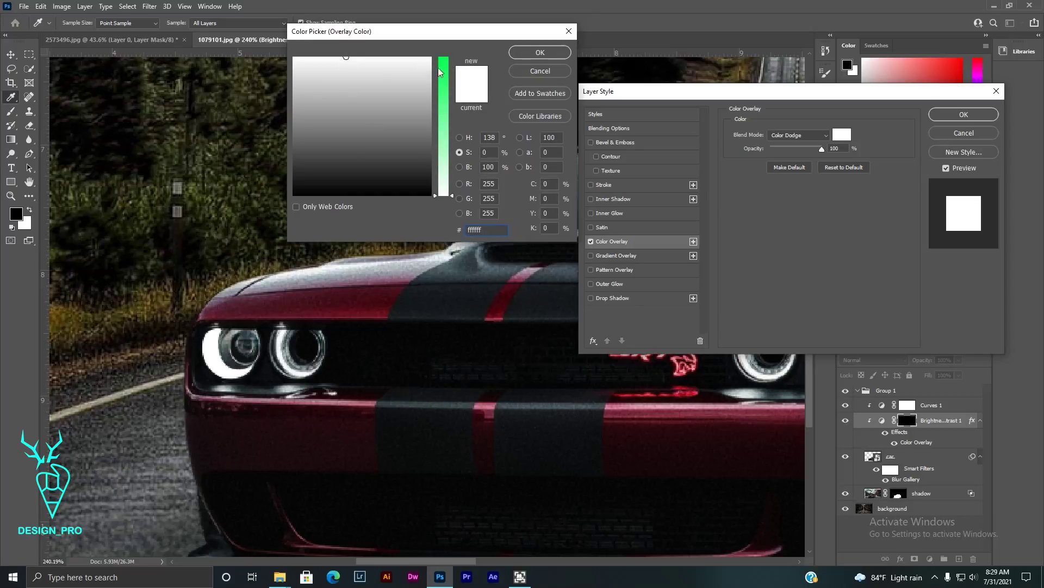
pyautogui.moveTo(440, 72); pyautogui.dragTo(440, 54)
pyautogui.click(335, 57)
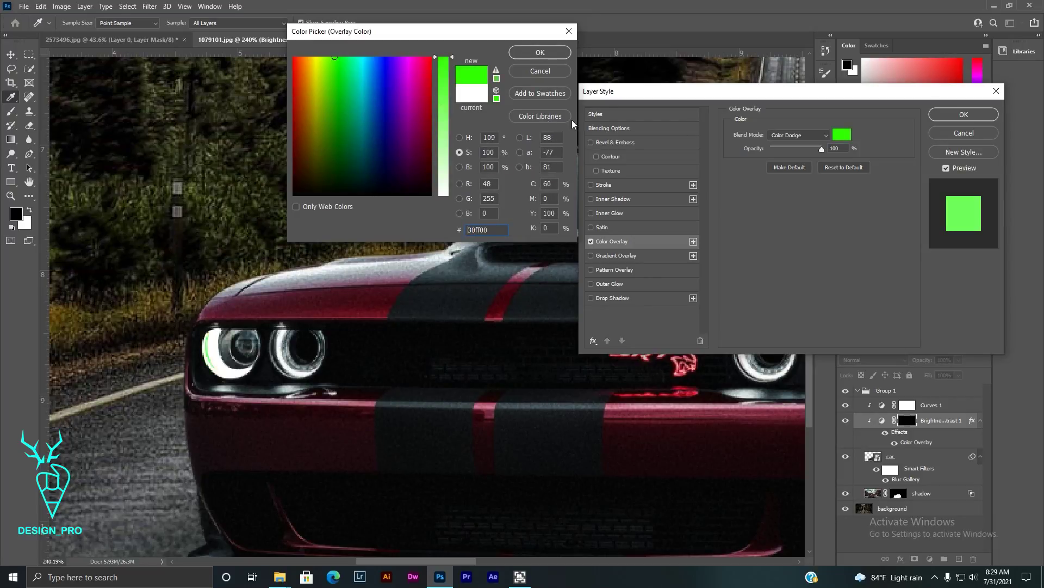
pyautogui.click(540, 53)
# Step: Change the green overlay's blend mode and apply the layer style
pyautogui.click(799, 135)
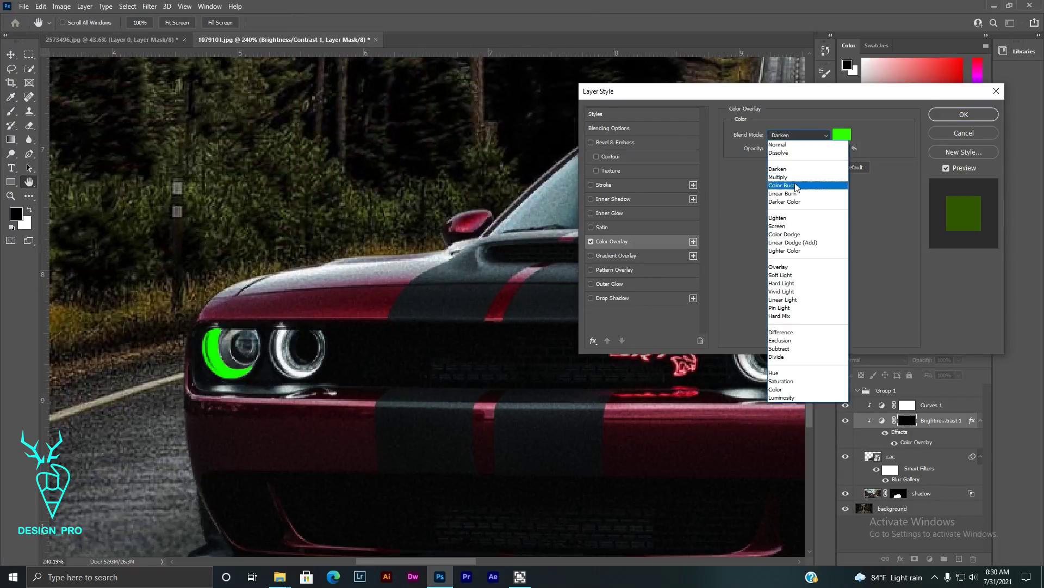
pyautogui.click(794, 178)
pyautogui.click(964, 114)
# Step: Target the car layer and make black the foreground painting colour
pyautogui.scroll(-5, 417, 481)
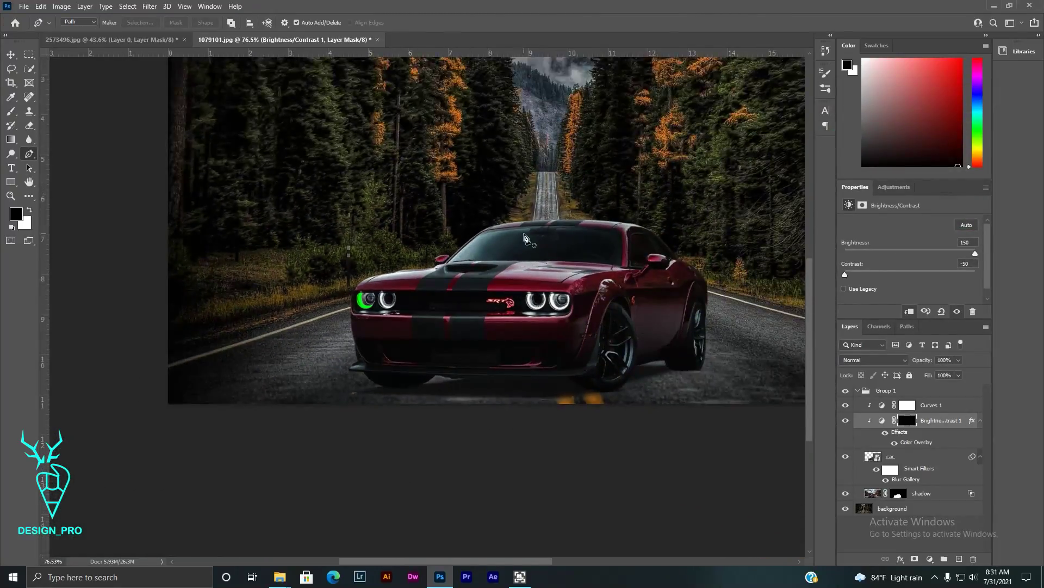
pyautogui.press('p')
pyautogui.scroll(3, 417, 481)
pyautogui.scroll(2, 391, 442)
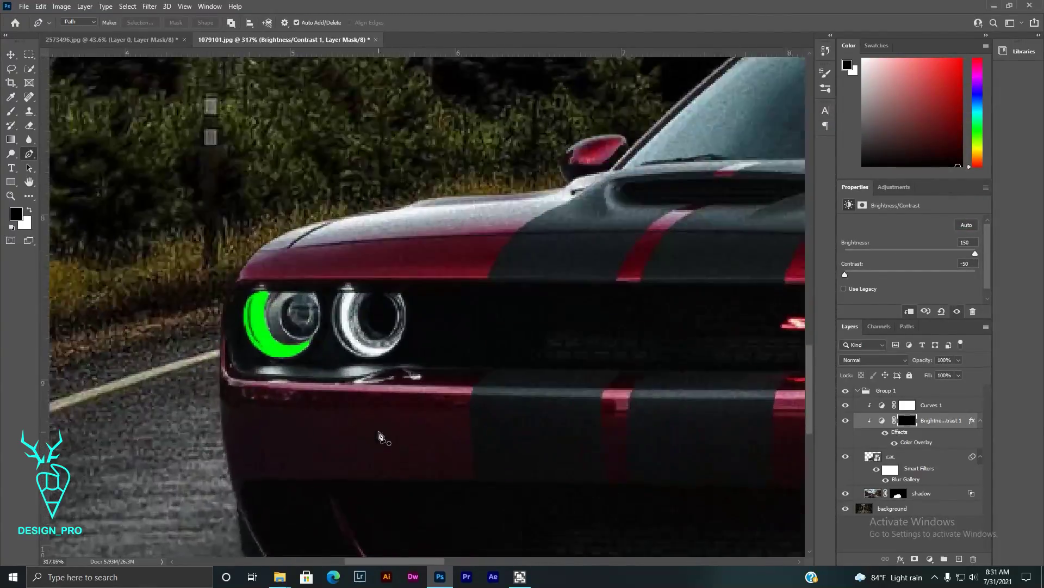
pyautogui.scroll(1, 384, 435)
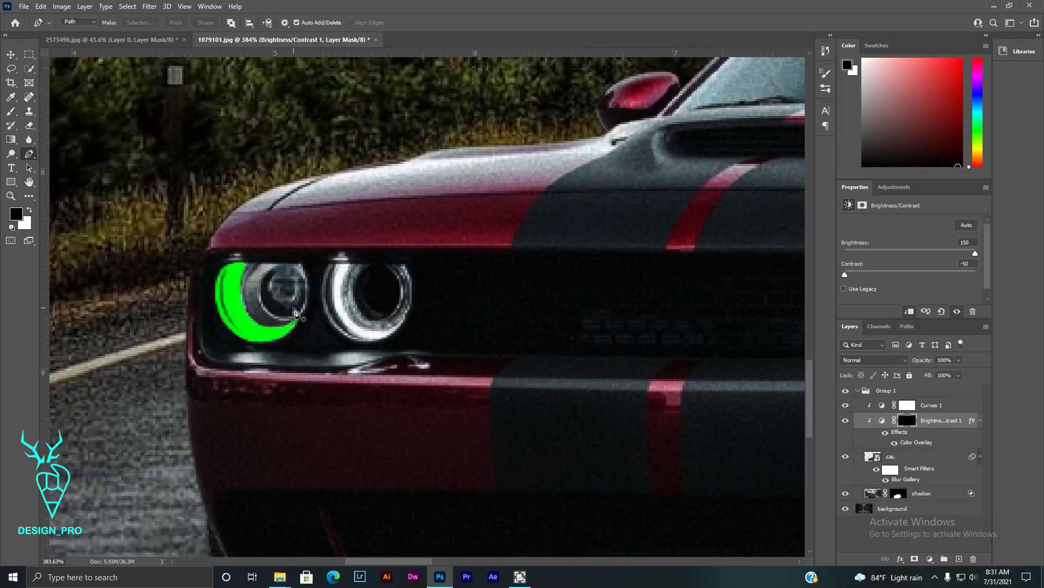
pyautogui.click(9, 115)
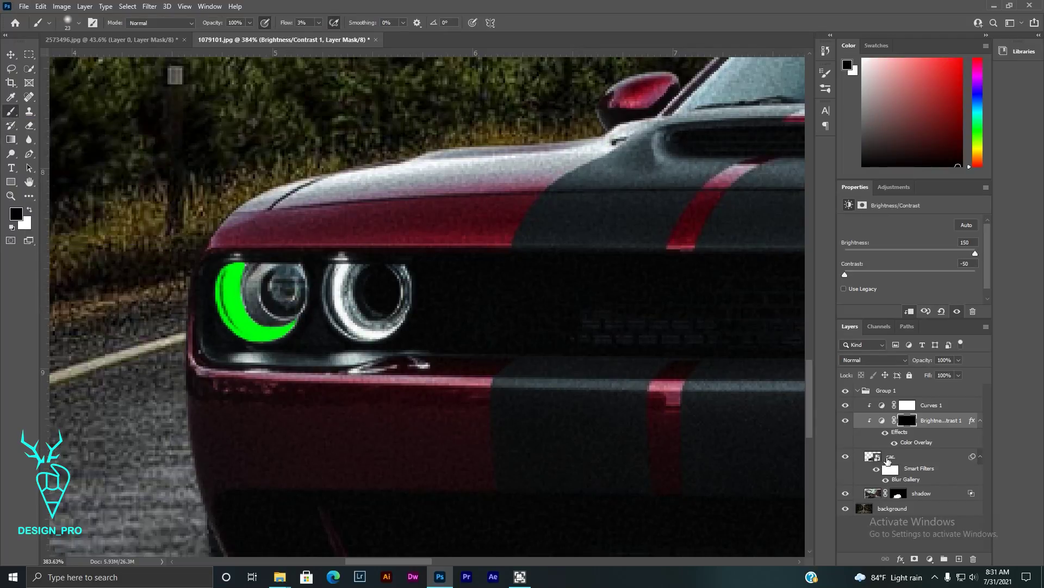
pyautogui.hotkey('alt', '[')
pyautogui.click(26, 225)
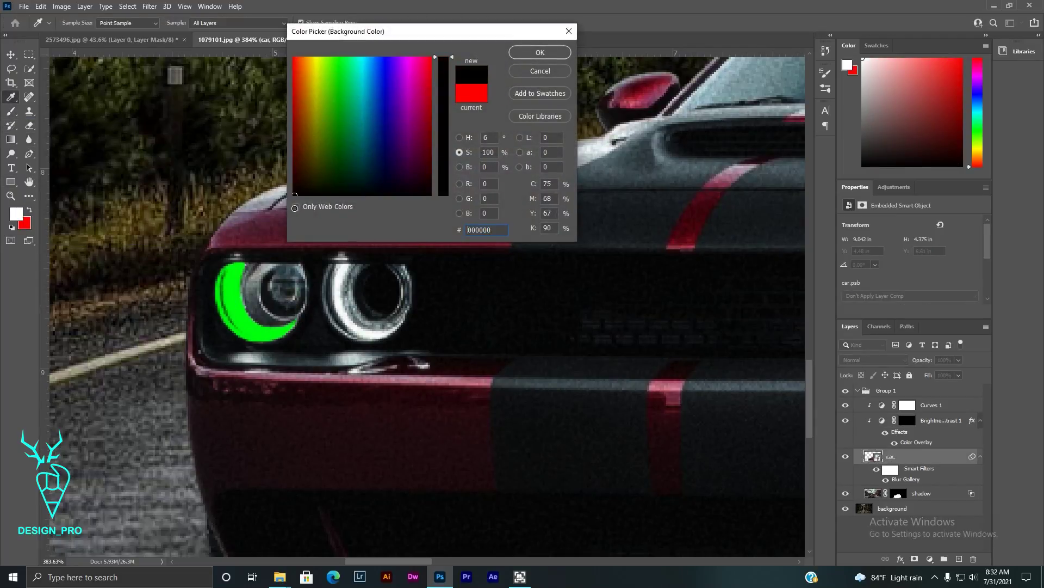
pyautogui.click(535, 53)
pyautogui.click(30, 210)
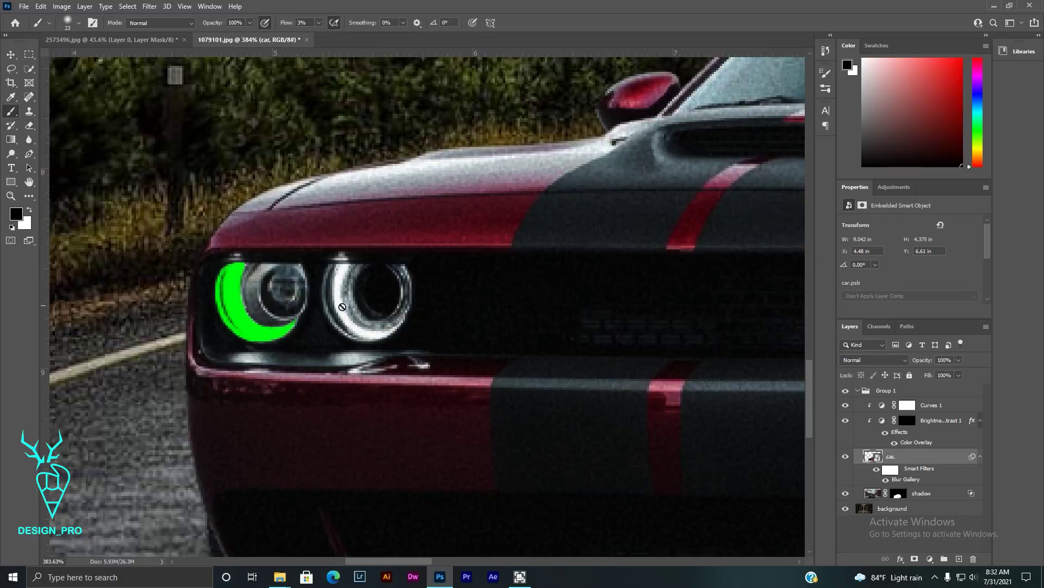
# Step: Rasterize the car smart object and darken the headlight's top edge with a 6 px brush stroke
pyautogui.click(240, 258)
pyautogui.click(507, 226)
pyautogui.click(74, 28)
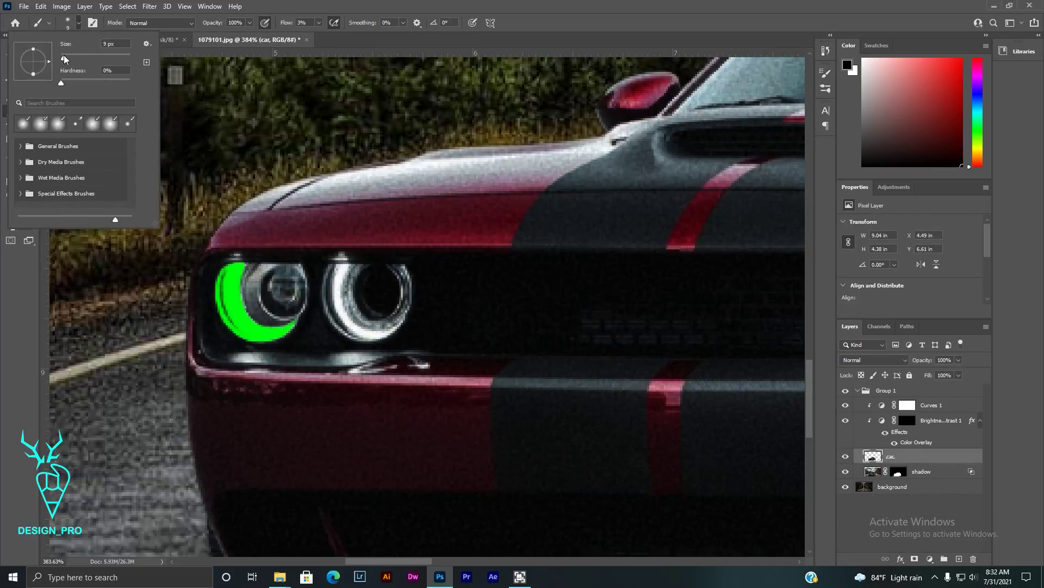
pyautogui.moveTo(68, 60); pyautogui.dragTo(61, 60)
pyautogui.click(240, 254)
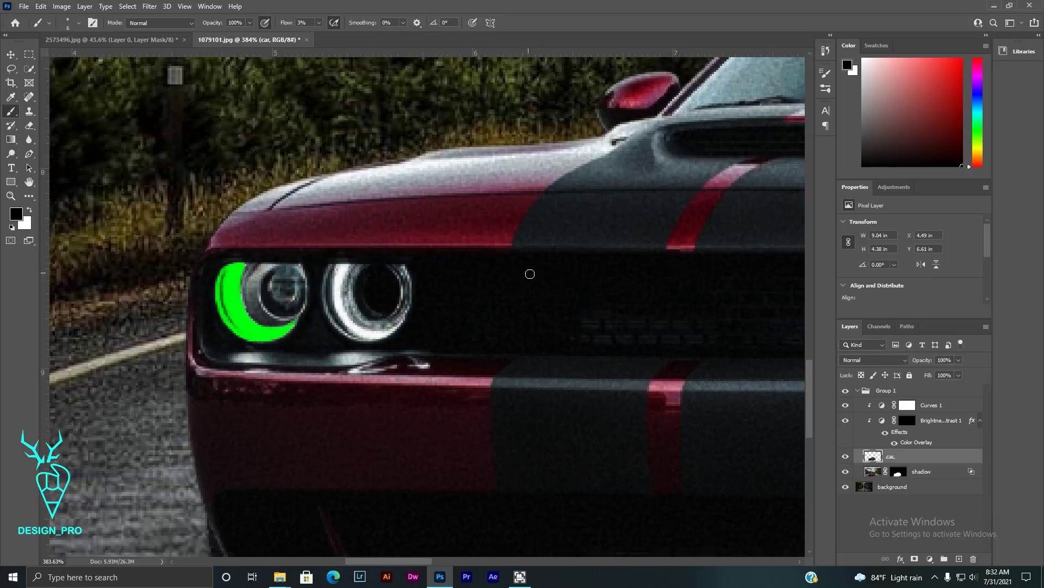
pyautogui.scroll(-5, 530, 273)
pyautogui.scroll(5, 508, 252)
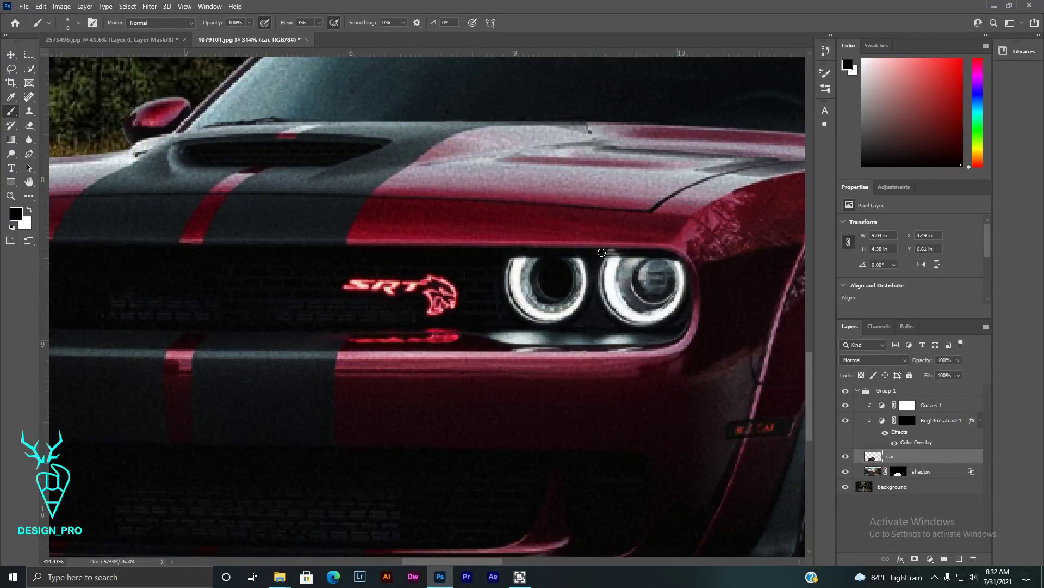
pyautogui.moveTo(626, 253); pyautogui.dragTo(629, 253)
pyautogui.scroll(-5, 612, 254)
pyautogui.scroll(4, 175, 261)
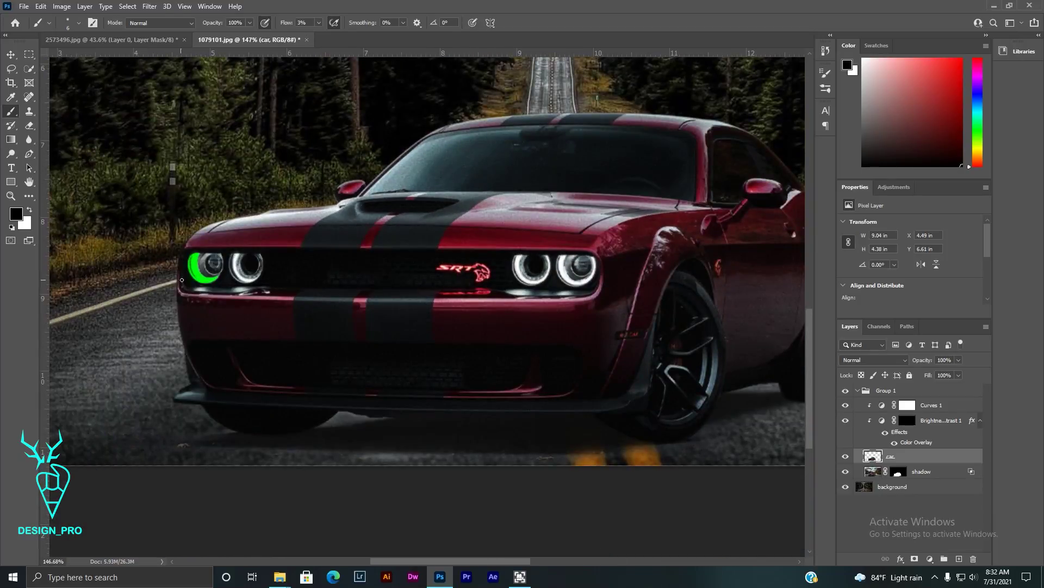
pyautogui.scroll(3, 175, 261)
pyautogui.scroll(1, 205, 269)
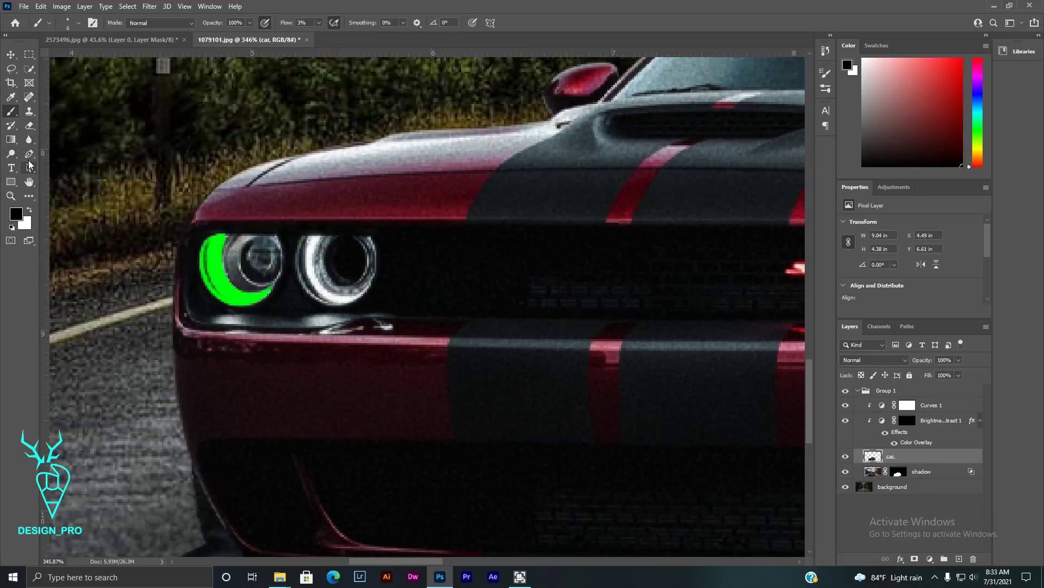
# Step: Begin a curved Pen path around the inner headlight ring next to the green one
pyautogui.click(29, 154)
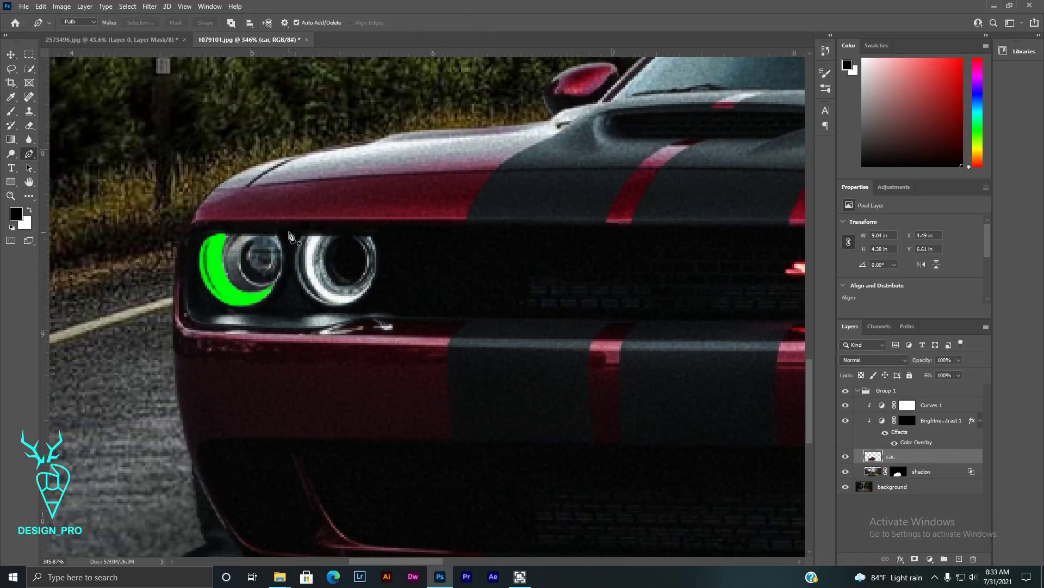
pyautogui.scroll(1, 303, 247)
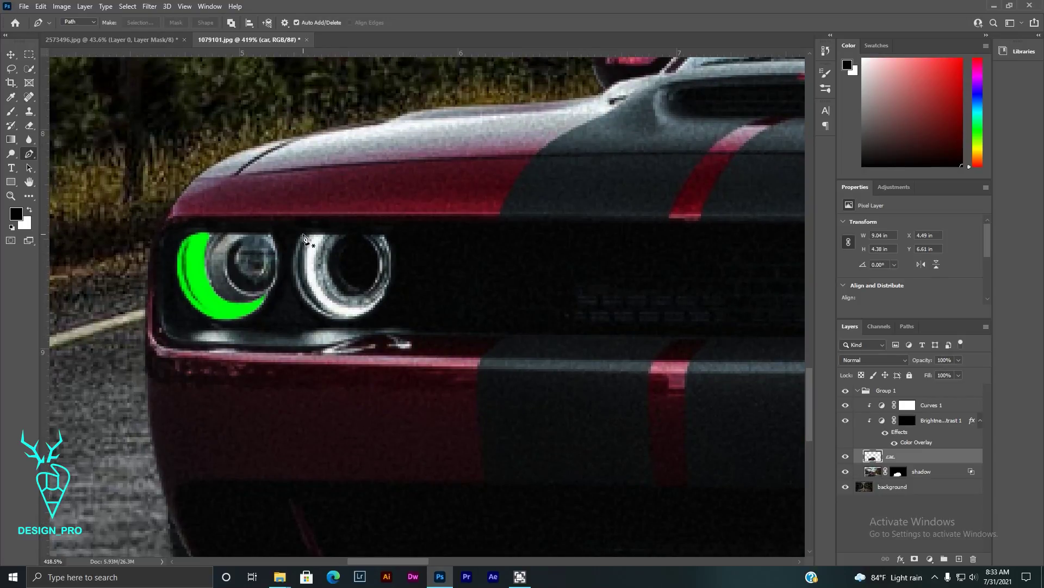
pyautogui.click(302, 237)
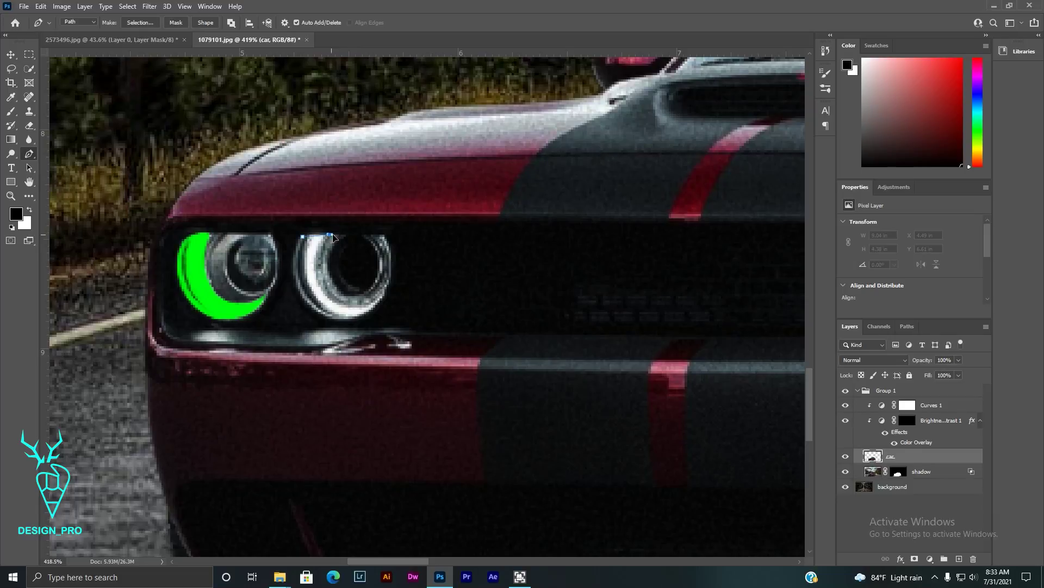
pyautogui.moveTo(332, 237); pyautogui.dragTo(357, 240)
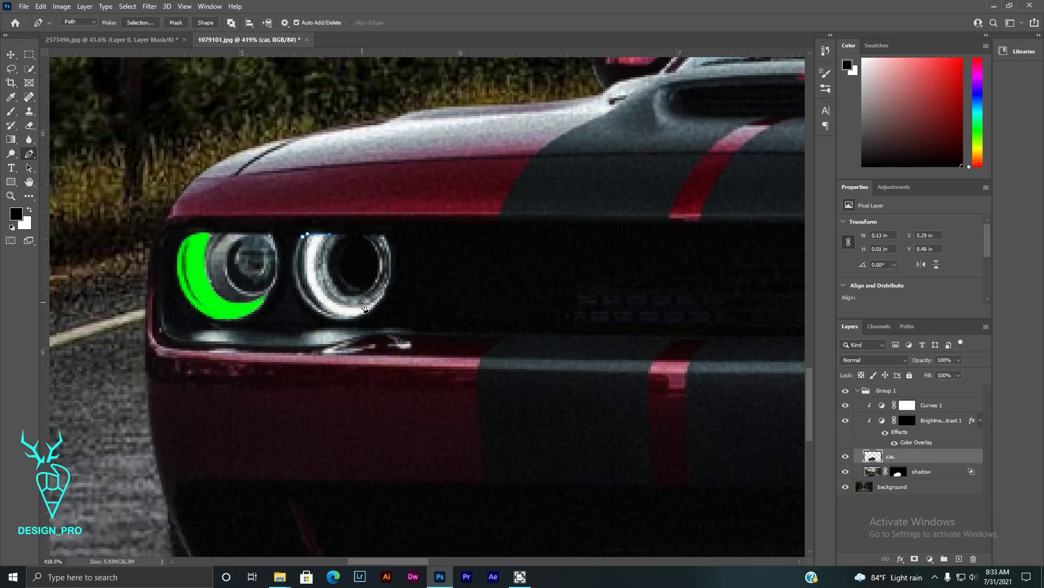
pyautogui.scroll(-5, 359, 288)
pyautogui.scroll(4, 348, 272)
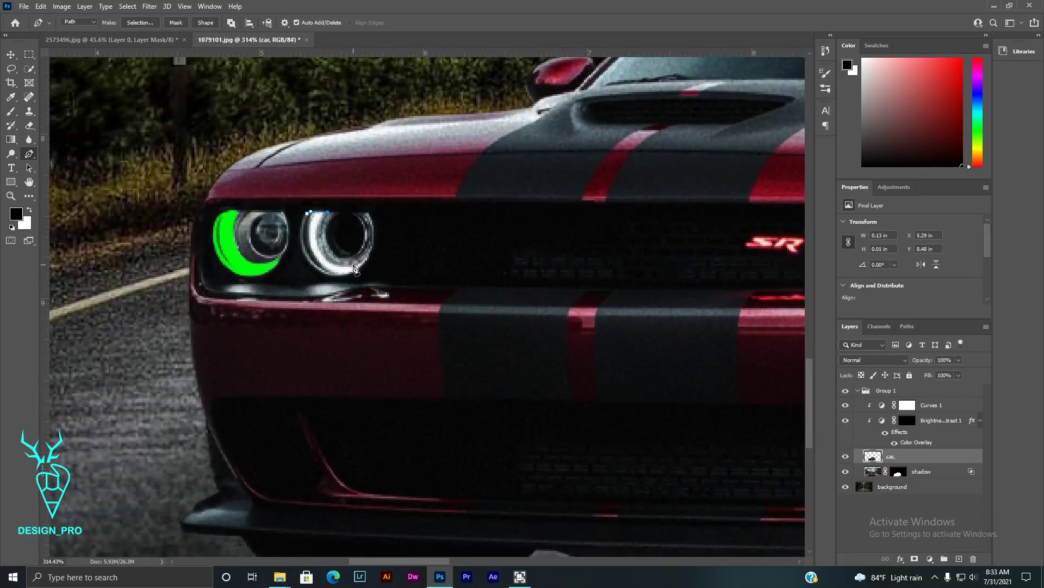
pyautogui.moveTo(354, 267); pyautogui.dragTo(415, 276)
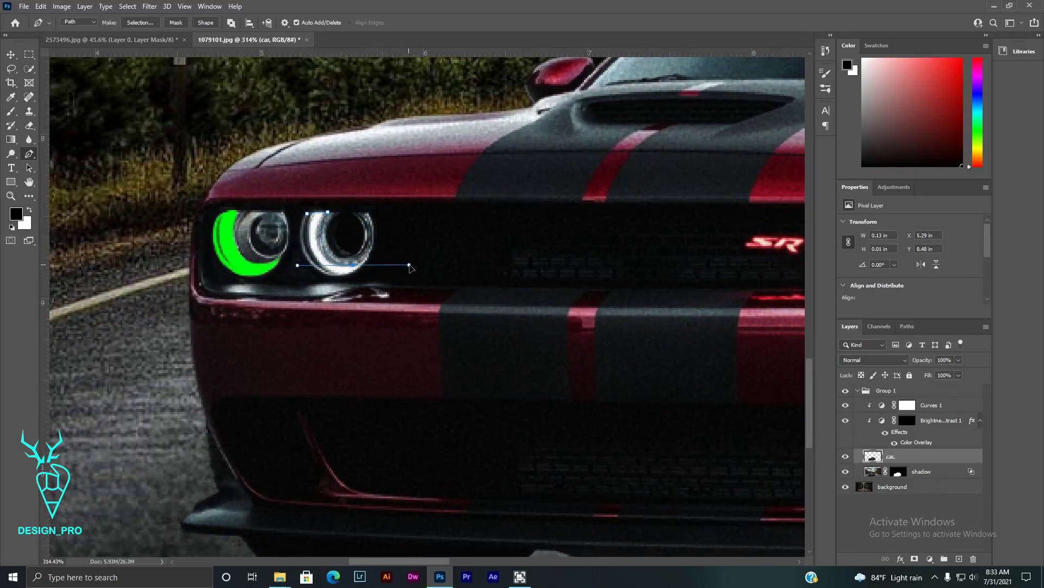
pyautogui.hotkey('ctrl', 'z')
pyautogui.moveTo(327, 261)
pyautogui.mouseDown()
pyautogui.moveTo(347, 289)
pyautogui.moveTo(381, 253)
pyautogui.mouseUp()
pyautogui.keyDown('alt'); pyautogui.click(363, 262); pyautogui.keyUp('alt')
# Step: Close the path around the inner ring and convert it to a selection
pyautogui.click(371, 247)
pyautogui.moveTo(325, 272); pyautogui.dragTo(288, 264)
pyautogui.click(307, 214)
pyautogui.click(144, 23)
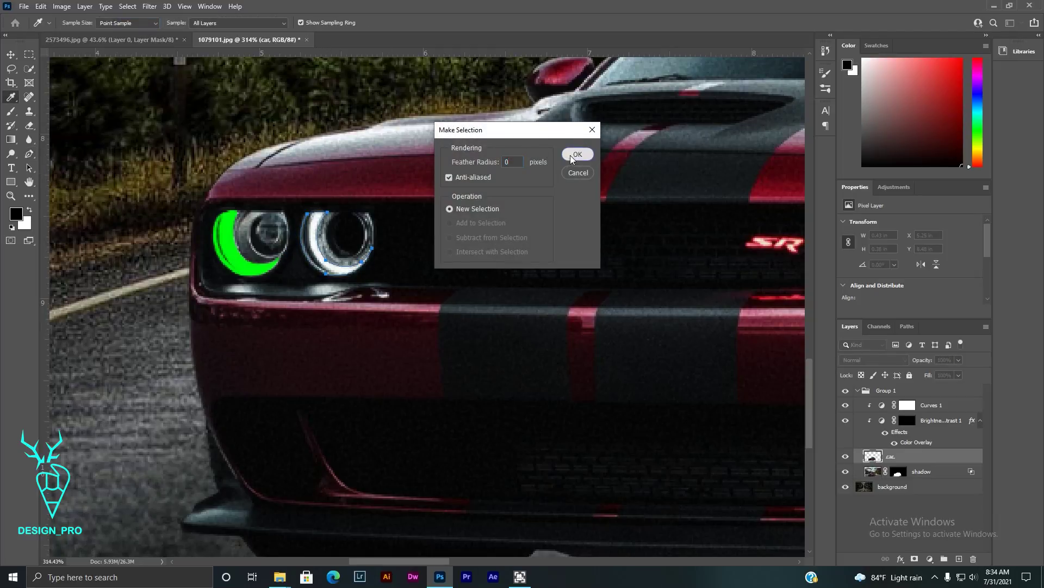
pyautogui.click(579, 154)
pyautogui.click(929, 558)
# Step: Add a Brightness/Contrast adjustment with Brightness 150 and Contrast -50
pyautogui.click(911, 405)
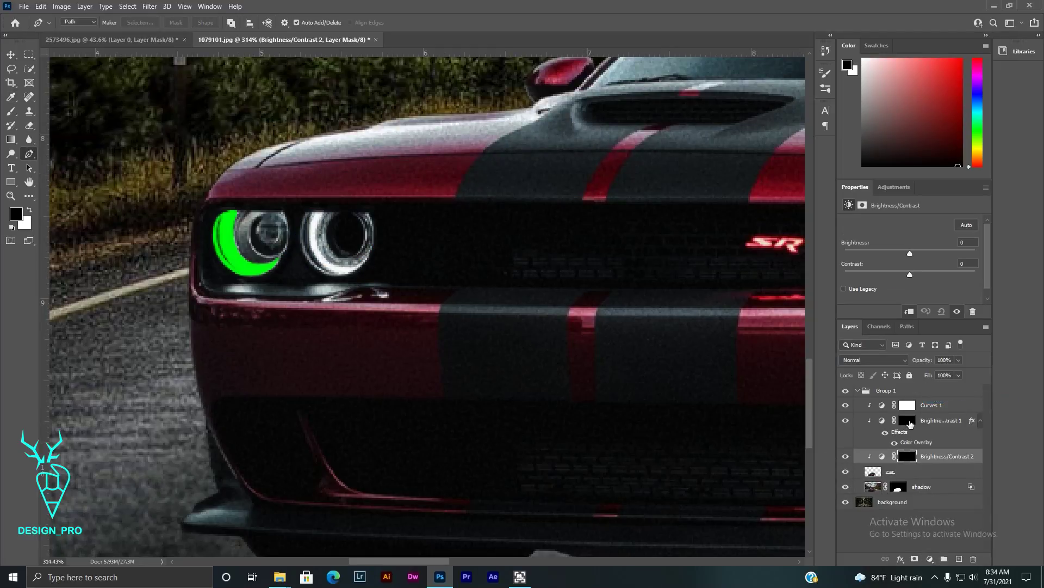
pyautogui.moveTo(910, 253); pyautogui.dragTo(995, 256)
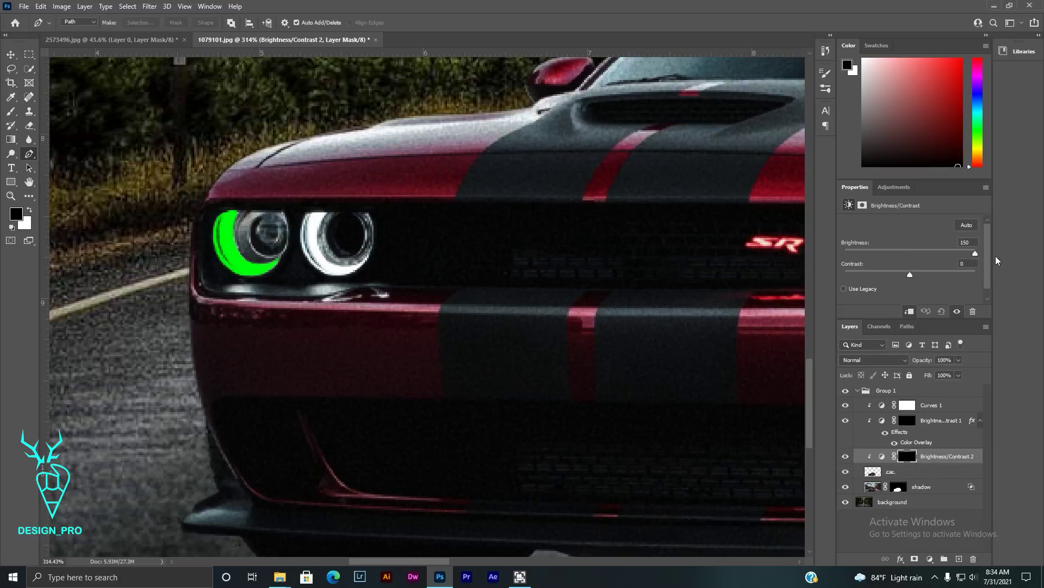
pyautogui.click(910, 274)
pyautogui.moveTo(910, 276); pyautogui.dragTo(845, 276)
# Step: Apply a green Color Overlay layer style to the Brightness/Contrast 2 layer
pyautogui.rightClick(928, 466)
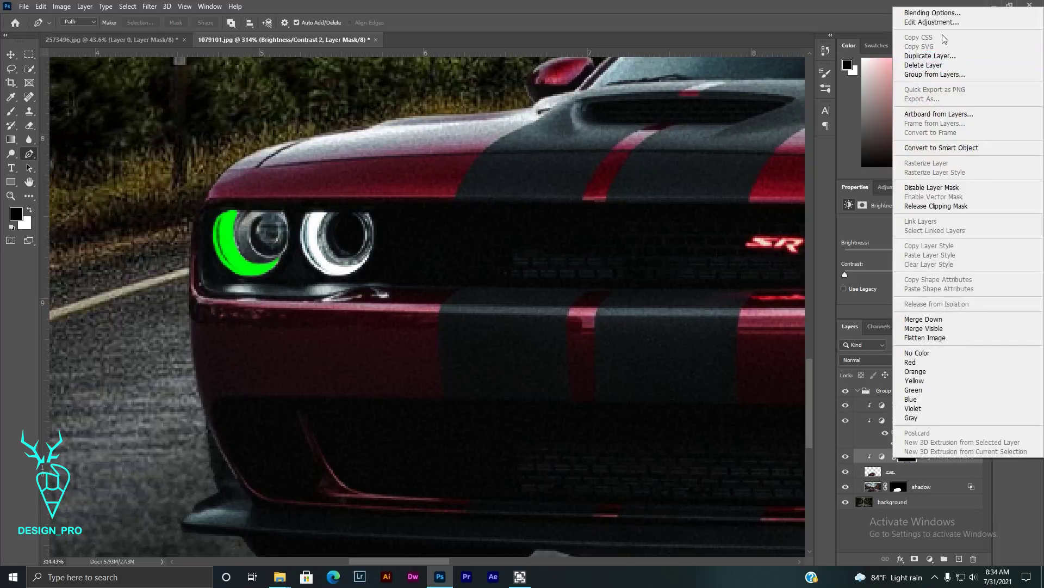
pyautogui.click(925, 13)
pyautogui.click(608, 242)
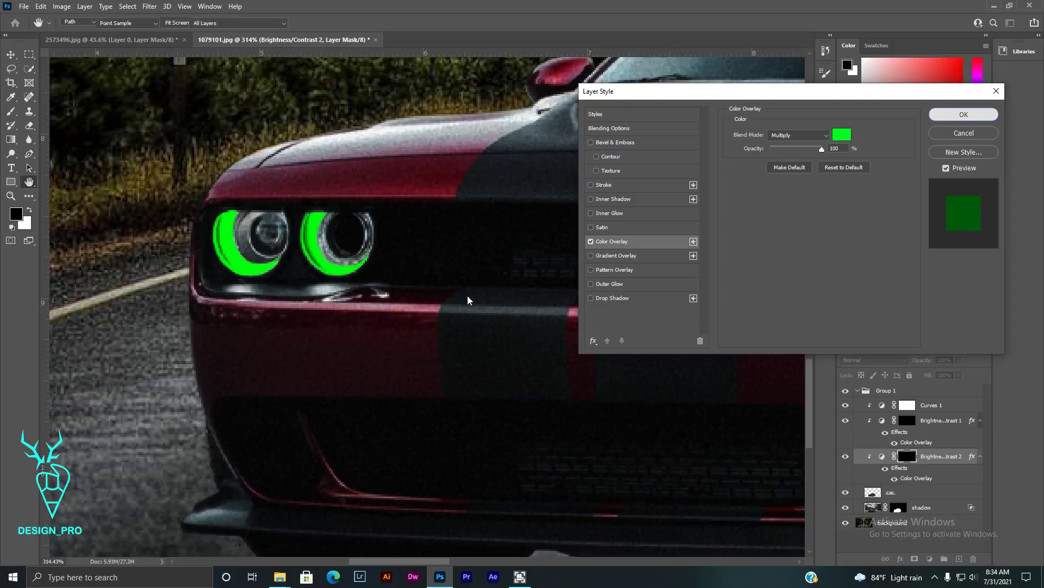
pyautogui.press('Return')
# Step: Target the car layer again with the Brush active
pyautogui.scroll(-5, 489, 326)
pyautogui.press('p')
pyautogui.scroll(3, 686, 353)
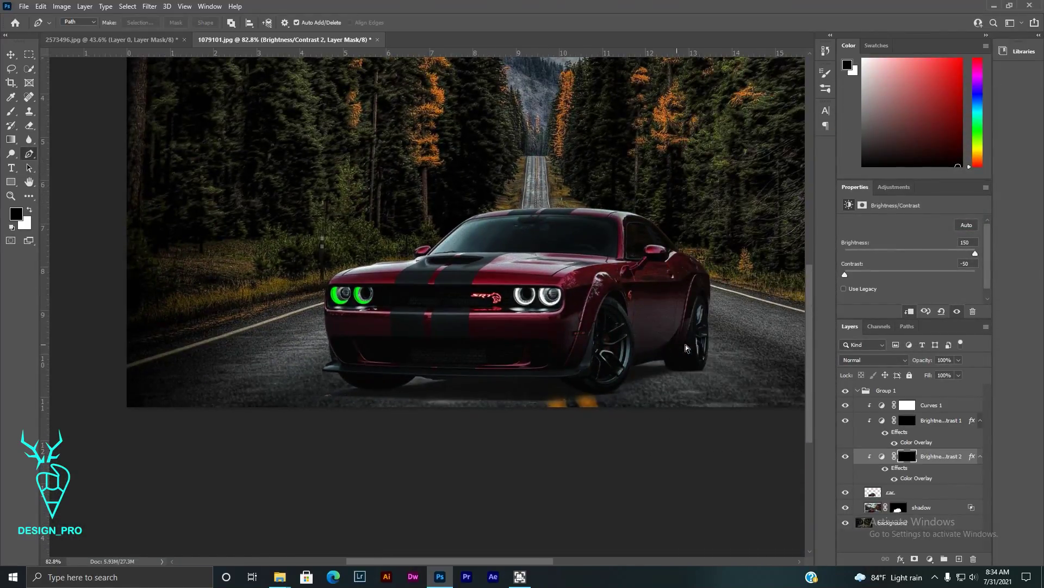
pyautogui.scroll(3, 429, 310)
pyautogui.scroll(2, 428, 310)
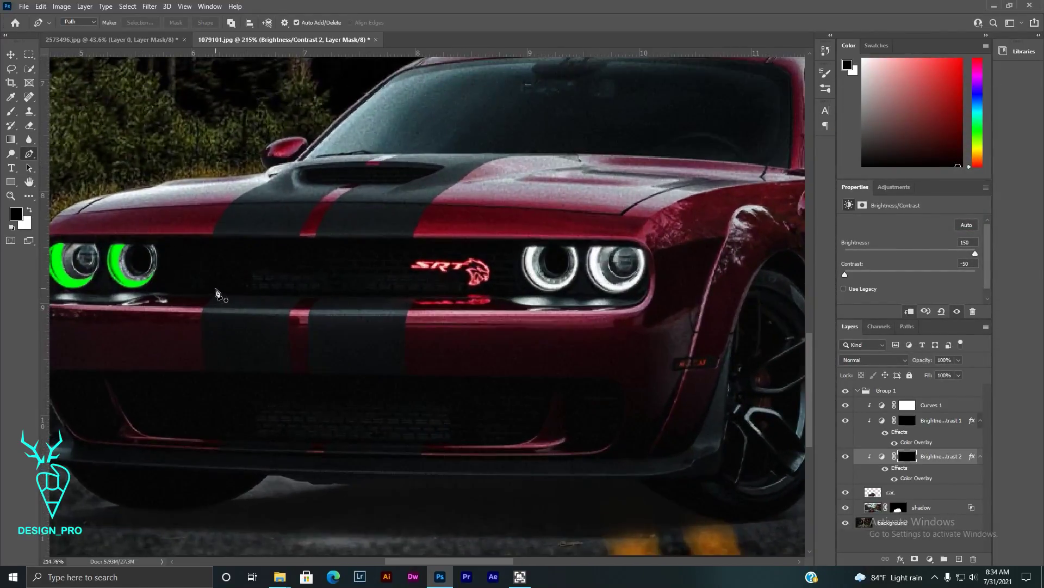
pyautogui.scroll(1, 544, 302)
pyautogui.scroll(2, 355, 259)
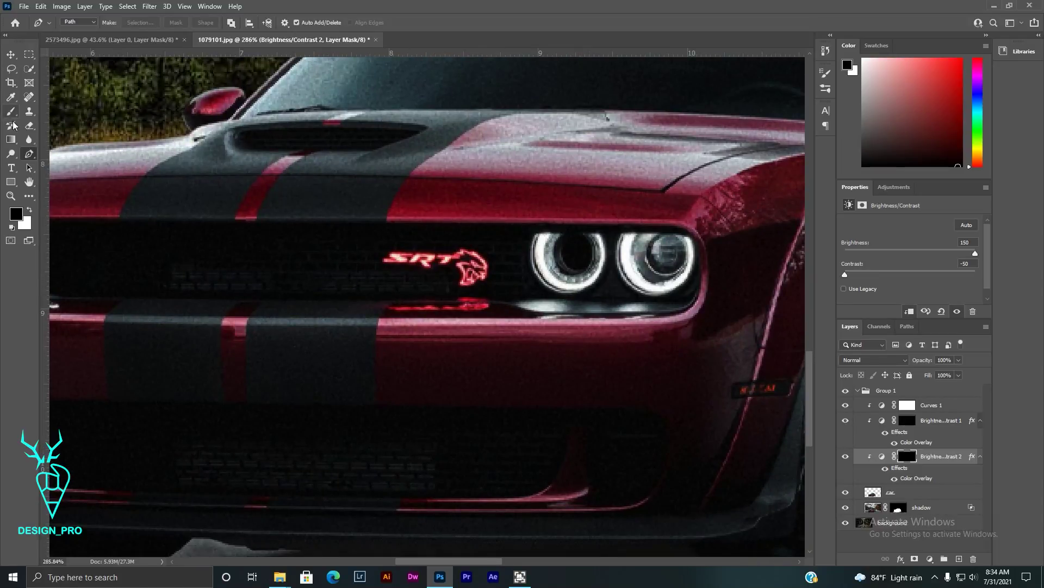
pyautogui.press('b')
pyautogui.hotkey('alt', '[')
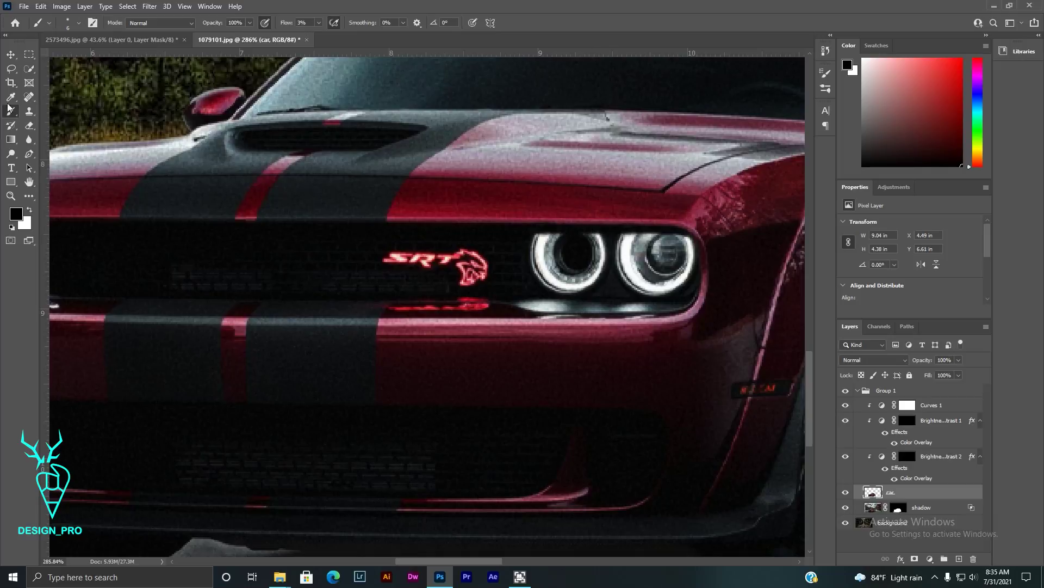
# Step: Trace a closed Pen path around the headlight ring beside the SRT badge
pyautogui.click(29, 154)
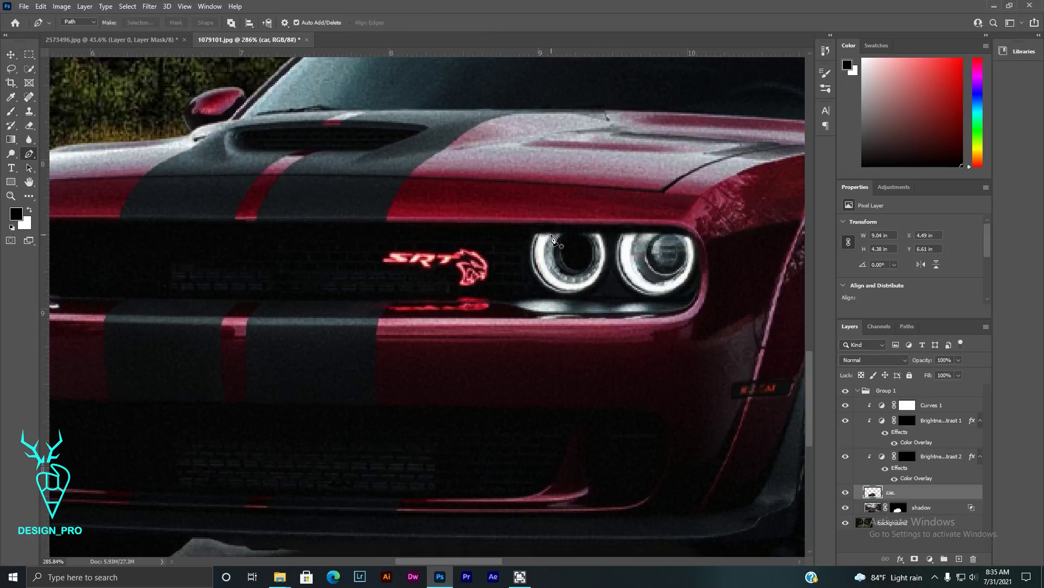
pyautogui.click(535, 234)
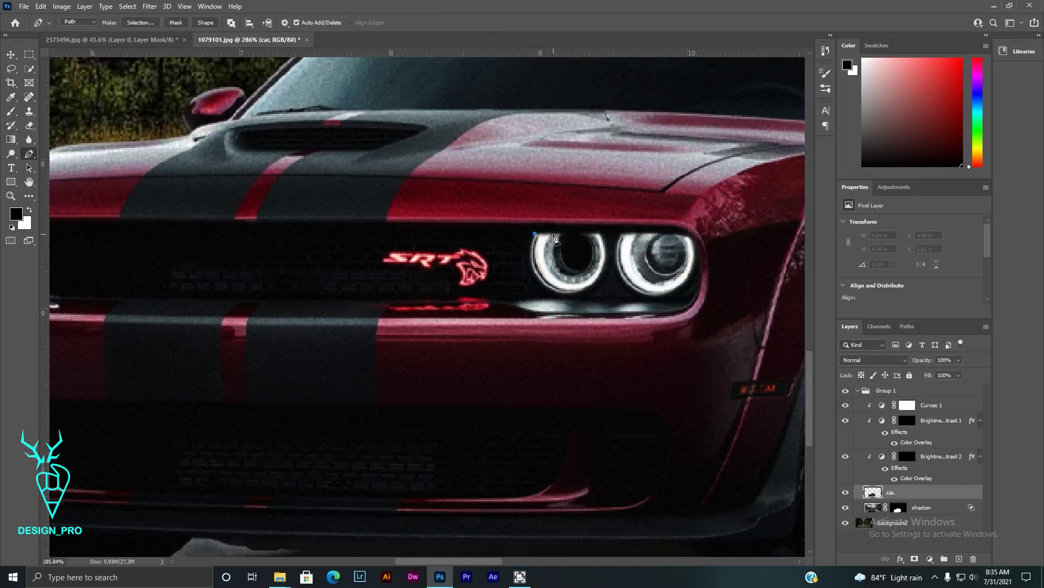
pyautogui.moveTo(570, 282)
pyautogui.mouseDown()
pyautogui.moveTo(615, 289)
pyautogui.moveTo(609, 230)
pyautogui.mouseUp()
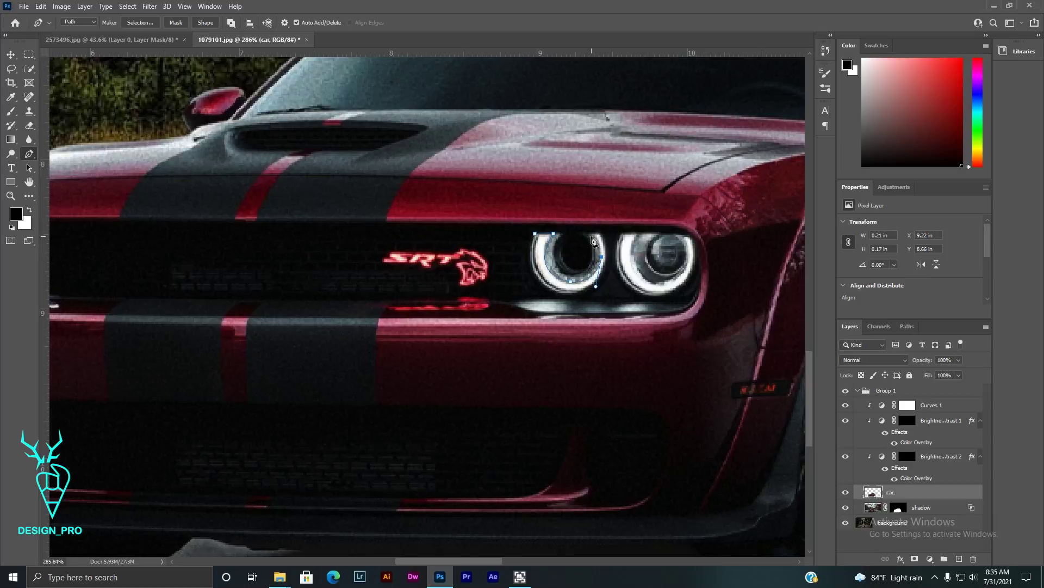
pyautogui.moveTo(593, 234); pyautogui.dragTo(599, 233)
pyautogui.moveTo(600, 281)
pyautogui.mouseDown()
pyautogui.moveTo(583, 305)
pyautogui.moveTo(521, 283)
pyautogui.mouseUp()
pyautogui.keyDown('alt'); pyautogui.click(553, 291); pyautogui.keyUp('alt')
pyautogui.moveTo(555, 293); pyautogui.dragTo(557, 296)
pyautogui.moveTo(535, 235); pyautogui.dragTo(550, 195)
# Step: Turn the path into a selection and add Brightness/Contrast 3 with Brightness 150
pyautogui.click(140, 22)
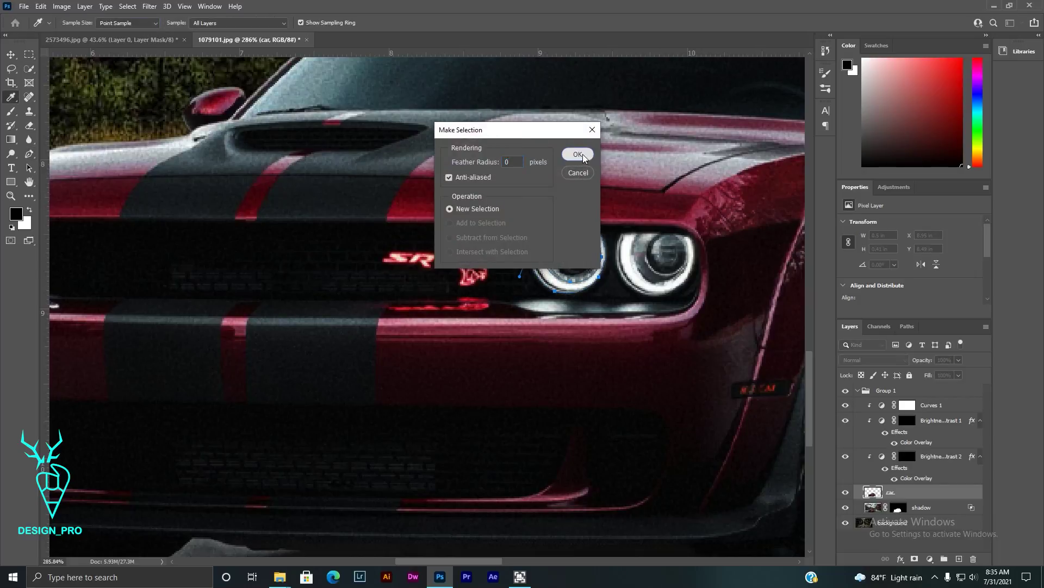
pyautogui.click(577, 155)
pyautogui.click(929, 558)
pyautogui.click(957, 403)
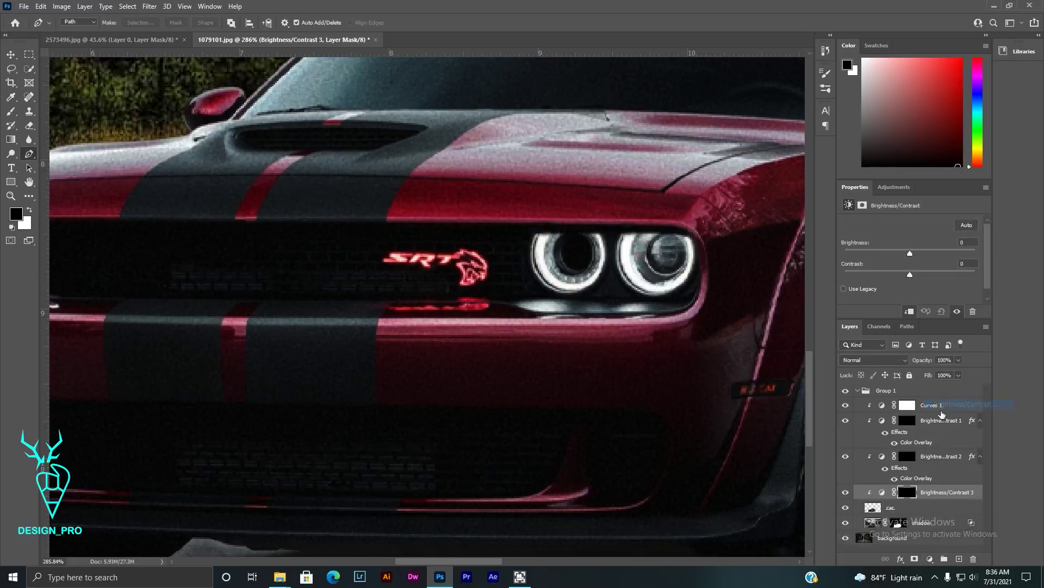
pyautogui.moveTo(910, 253); pyautogui.dragTo(975, 254)
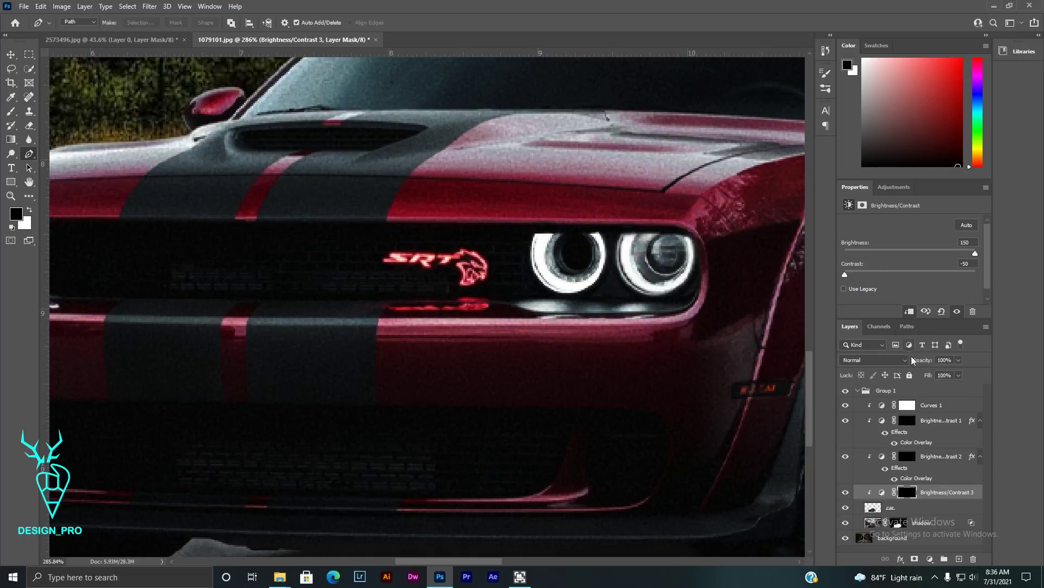
# Step: Give Brightness/Contrast 3 a green Color Overlay through Blending Options
pyautogui.rightClick(925, 492)
pyautogui.click(919, 46)
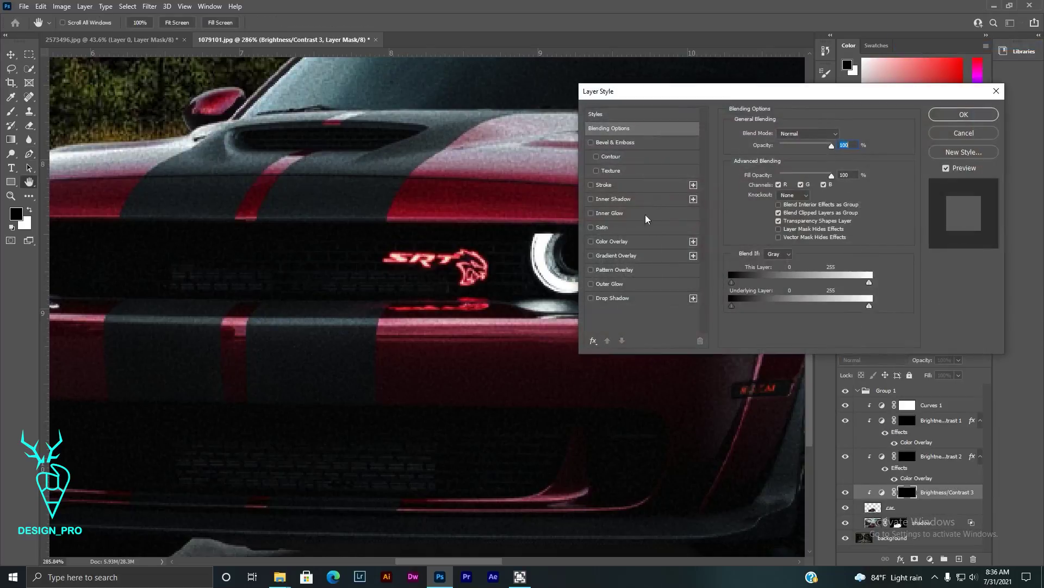
pyautogui.click(601, 243)
pyautogui.click(964, 114)
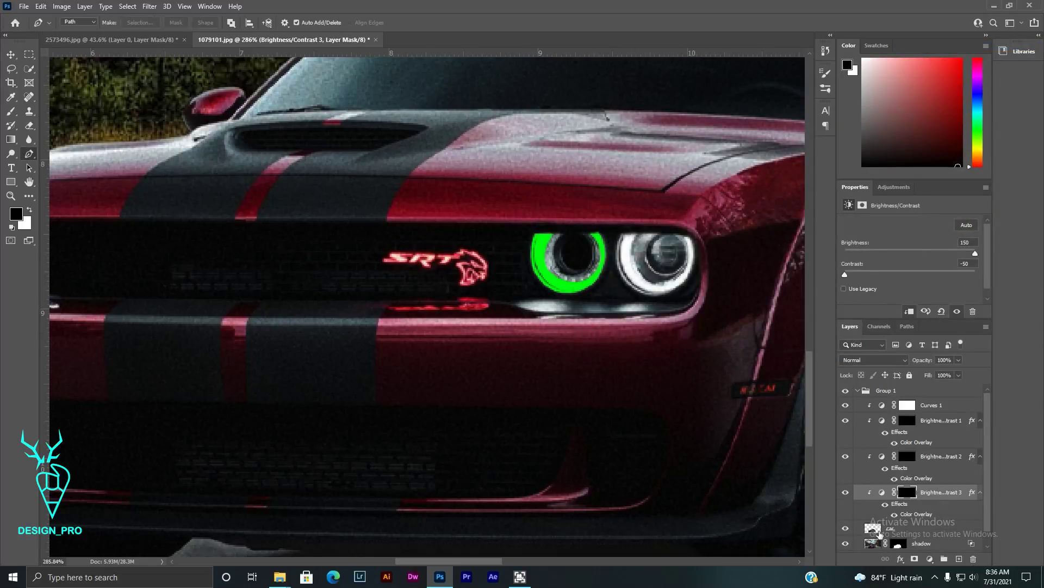
pyautogui.click(879, 534)
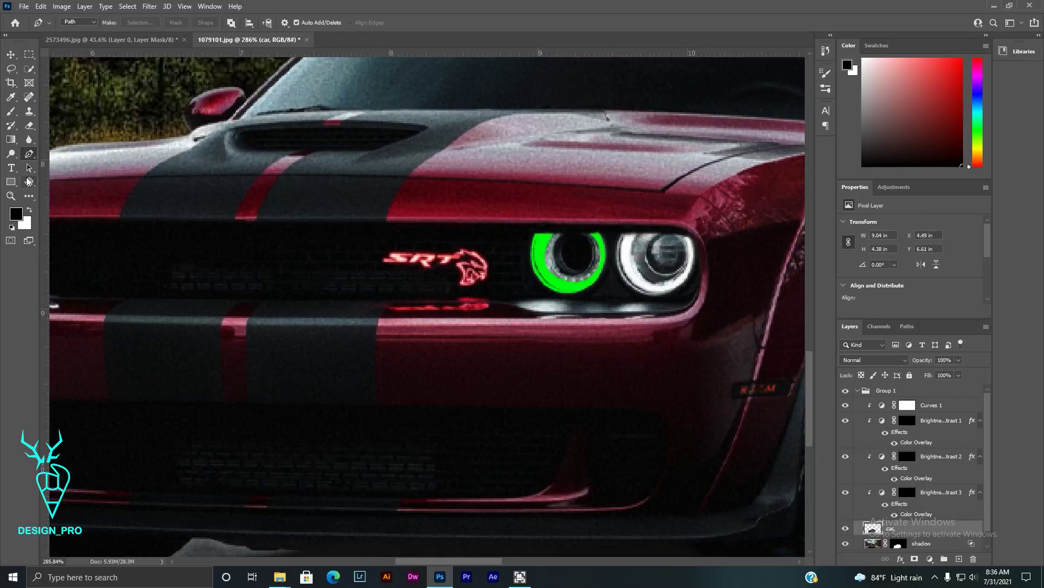
# Step: Trace a closed Pen path around the right headlight ring
pyautogui.click(622, 234)
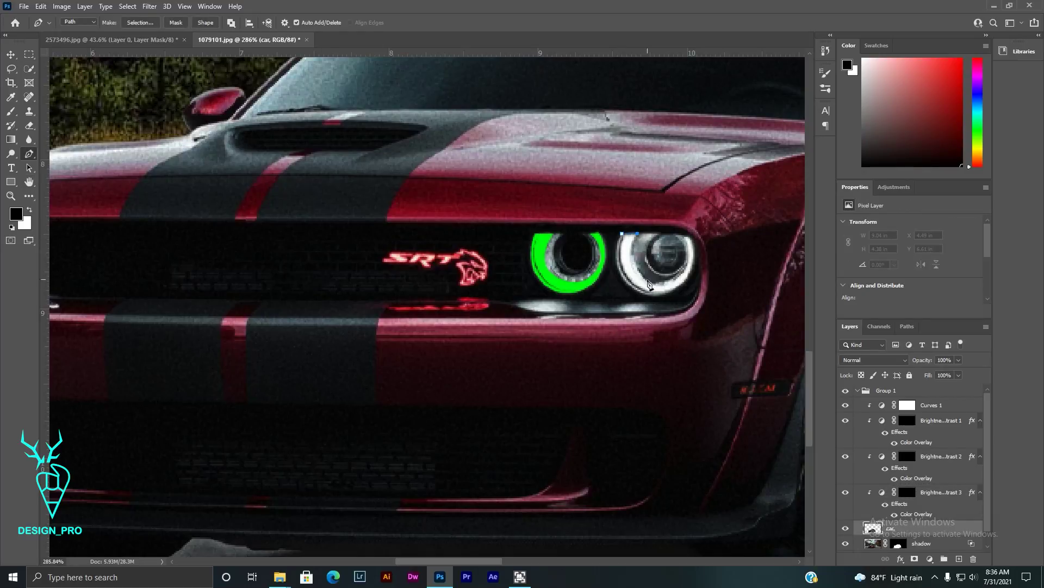
pyautogui.moveTo(654, 287); pyautogui.dragTo(674, 300)
pyautogui.click(685, 268)
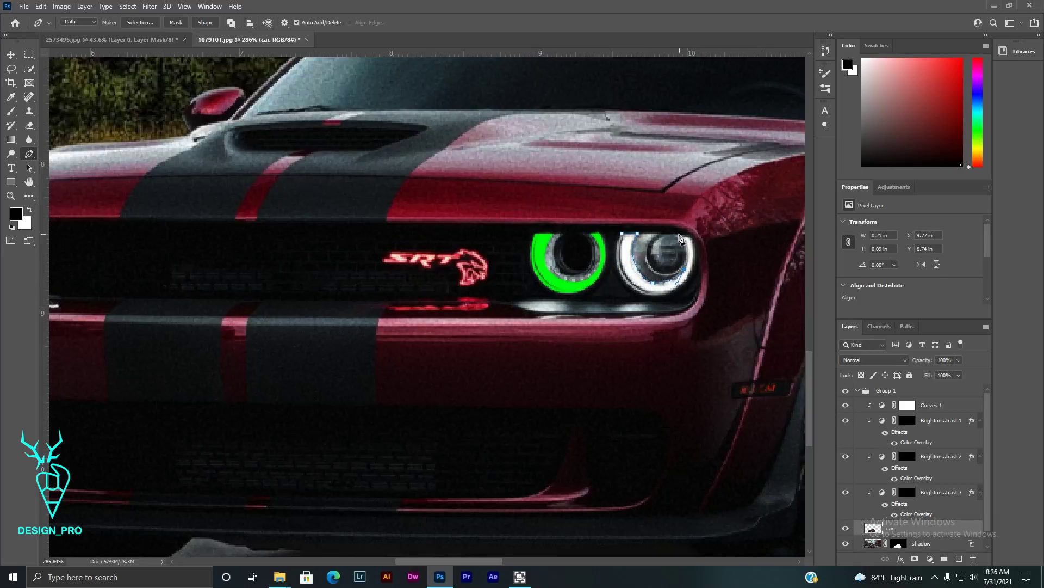
pyautogui.moveTo(684, 236); pyautogui.dragTo(701, 244)
pyautogui.moveTo(689, 277); pyautogui.dragTo(676, 303)
pyautogui.keyDown('alt'); pyautogui.click(689, 279); pyautogui.keyUp('alt')
pyautogui.click(602, 270)
pyautogui.click(622, 234)
# Step: Make the path a selection and add a Brightness/Contrast layer at 150 brightness, -50 contrast
pyautogui.click(140, 23)
pyautogui.click(578, 157)
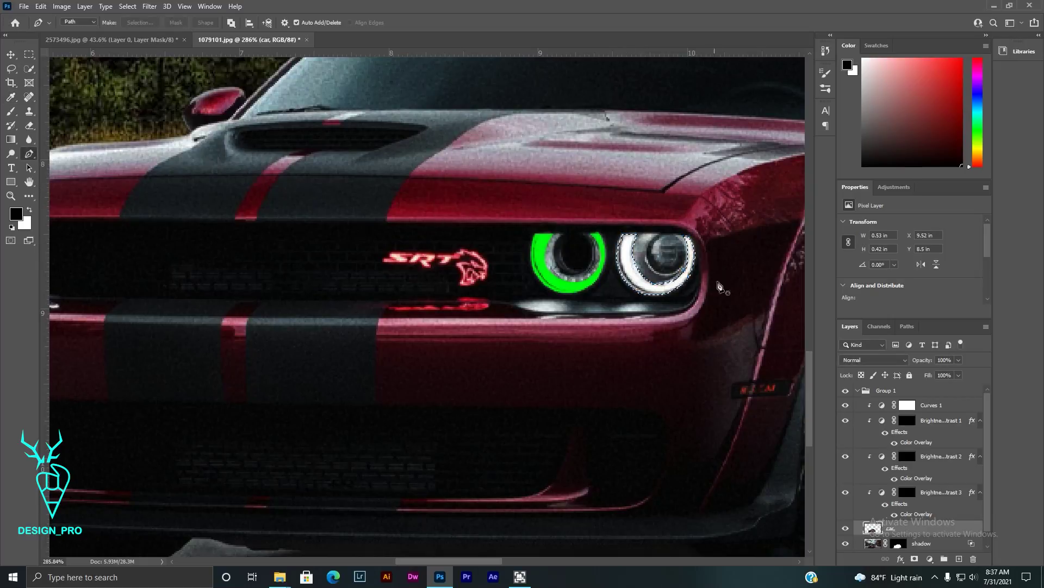
pyautogui.click(930, 558)
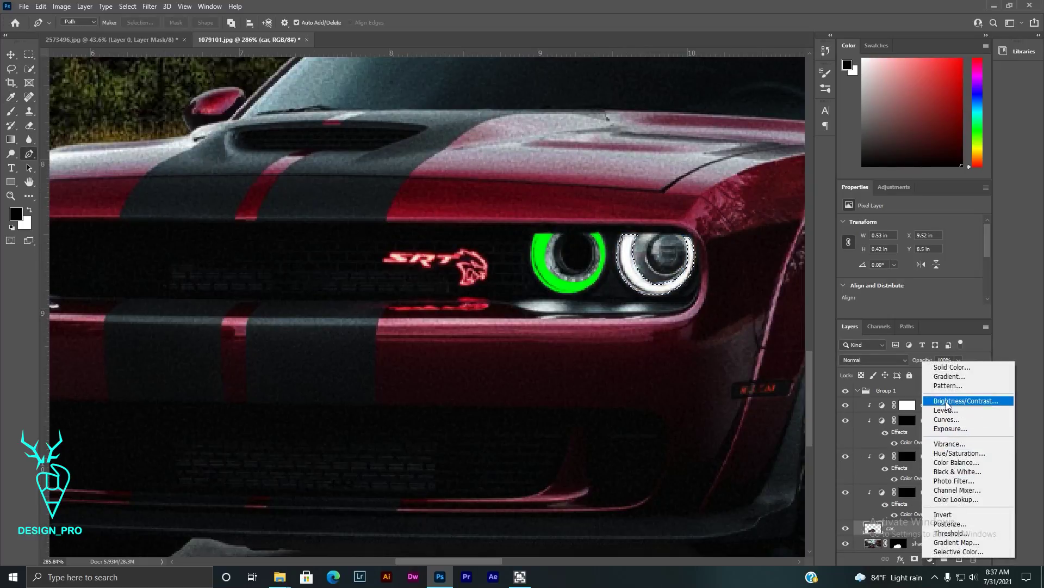
pyautogui.click(936, 400)
pyautogui.moveTo(911, 253); pyautogui.dragTo(975, 253)
pyautogui.moveTo(910, 274); pyautogui.dragTo(854, 275)
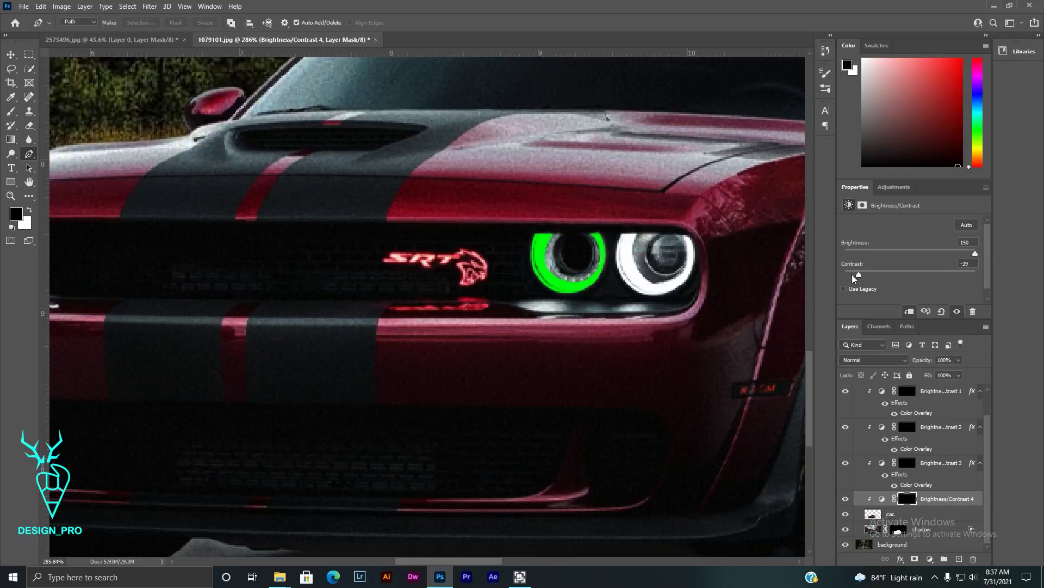
# Step: Enable a green Color Overlay in the new adjustment's Layer Style
pyautogui.rightClick(931, 506)
pyautogui.click(925, 54)
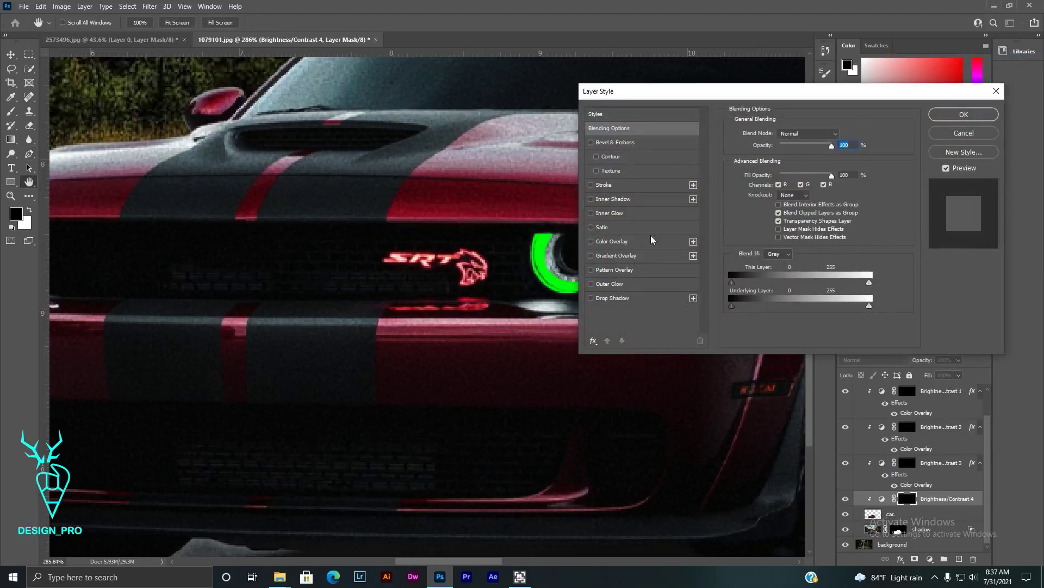
pyautogui.click(594, 243)
pyautogui.click(963, 115)
# Step: Zoom out to fit the whole car and select the Brightness/Contrast 1 layer
pyautogui.hotkey('ctrl', '0')
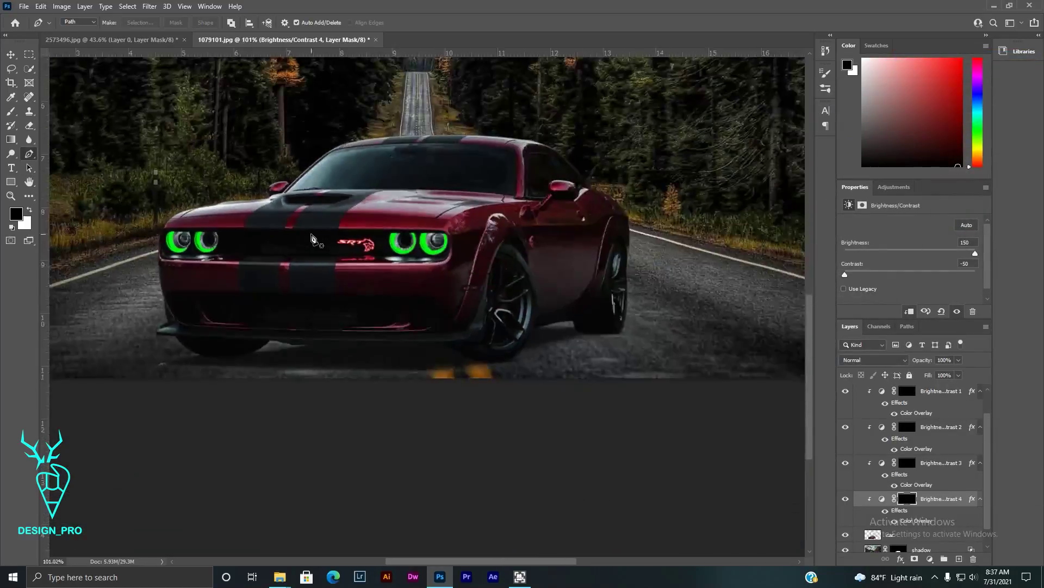
pyautogui.press('p')
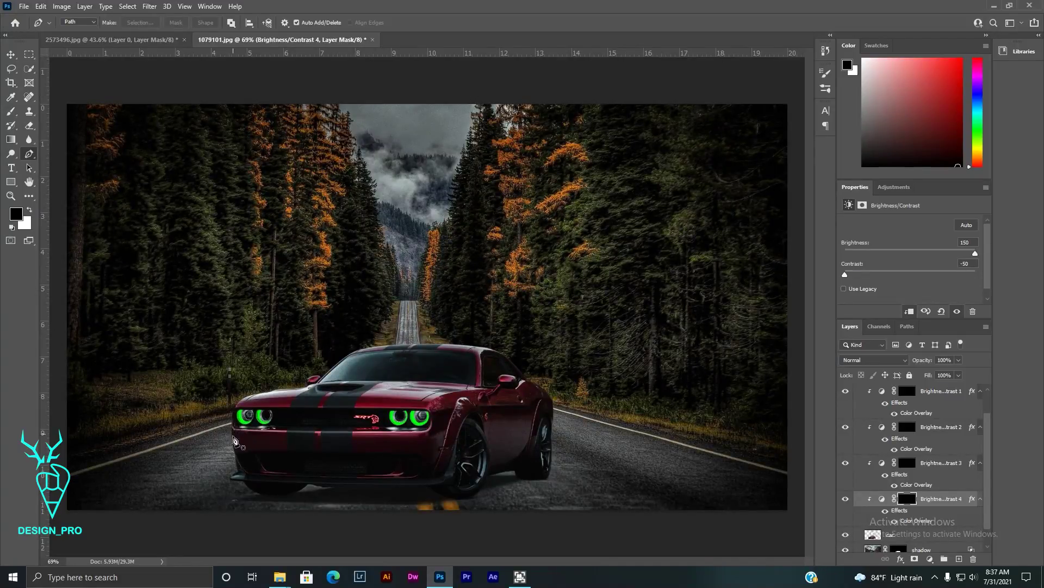
pyautogui.keyDown('alt'); pyautogui.scroll(5, 238, 443); pyautogui.keyUp('alt')
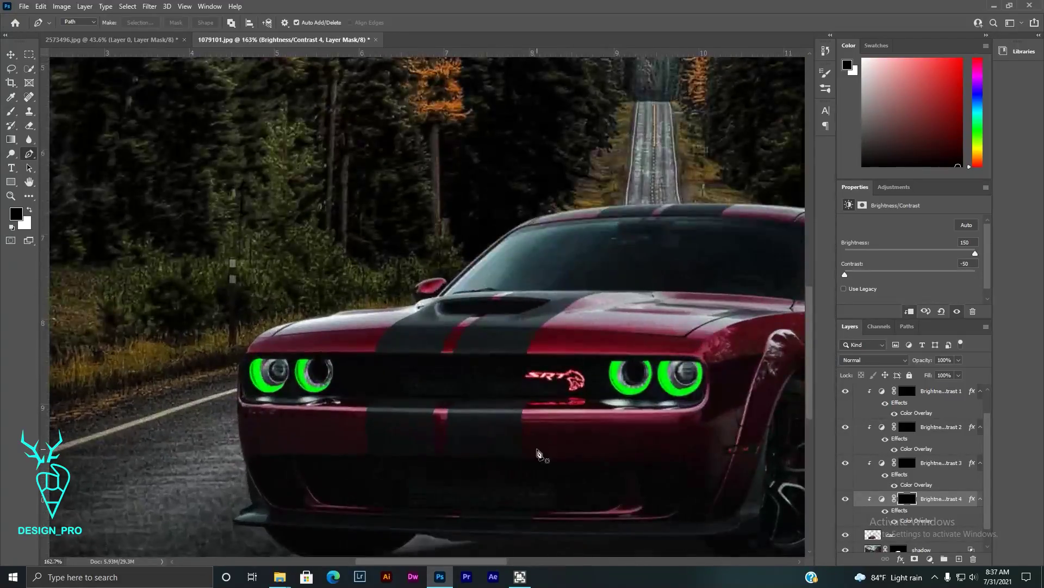
pyautogui.scroll(1, 929, 411)
pyautogui.click(907, 404)
# Step: Turn on Outer Glow for Brightness/Contrast 1 and set its colour to green
pyautogui.rightClick(920, 404)
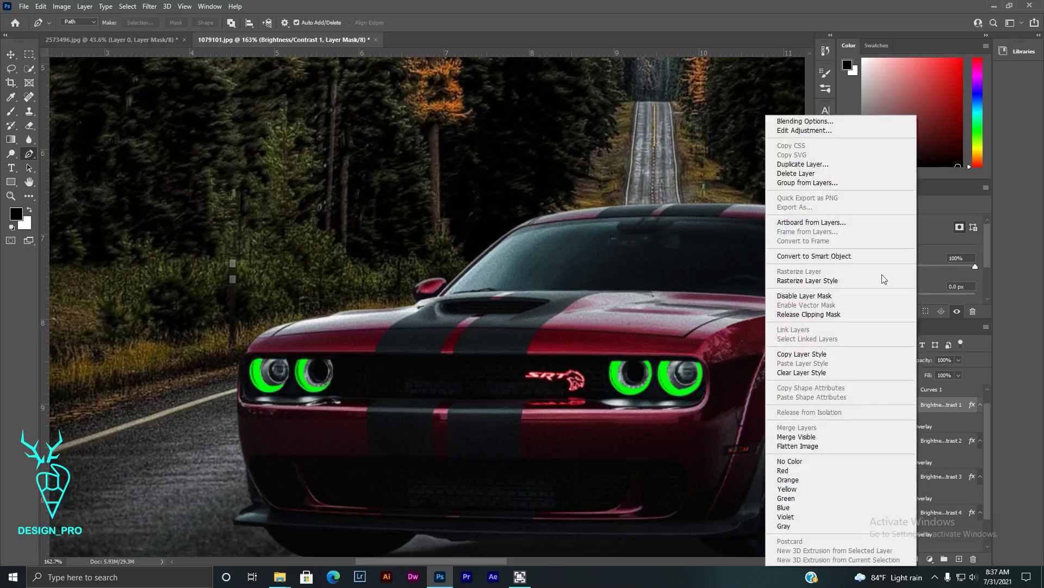
pyautogui.click(805, 120)
pyautogui.click(592, 284)
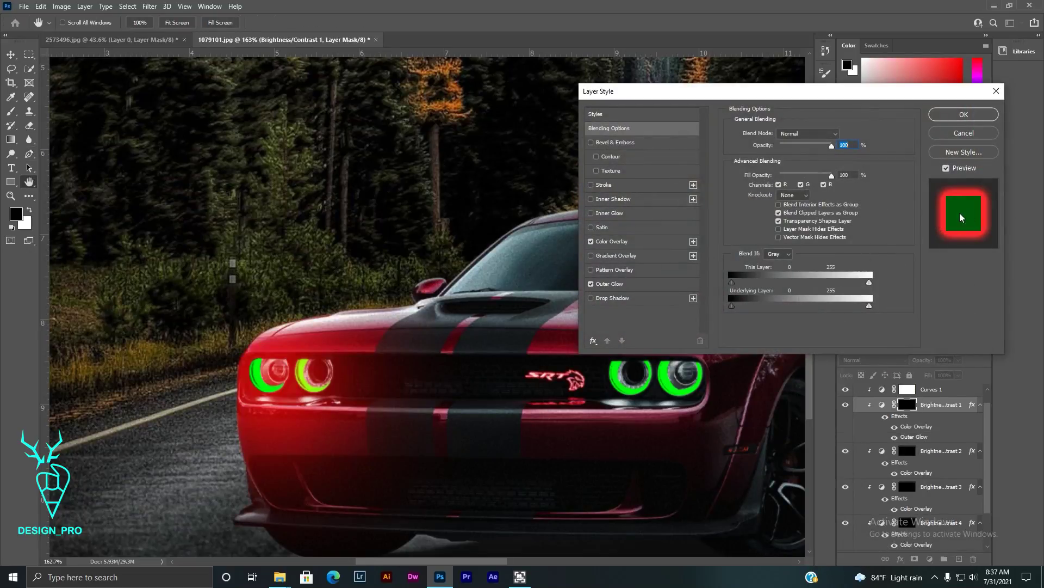
pyautogui.click(629, 283)
pyautogui.click(758, 173)
pyautogui.moveTo(429, 115)
pyautogui.mouseDown()
pyautogui.moveTo(331, 55)
pyautogui.moveTo(339, 49)
pyautogui.mouseUp()
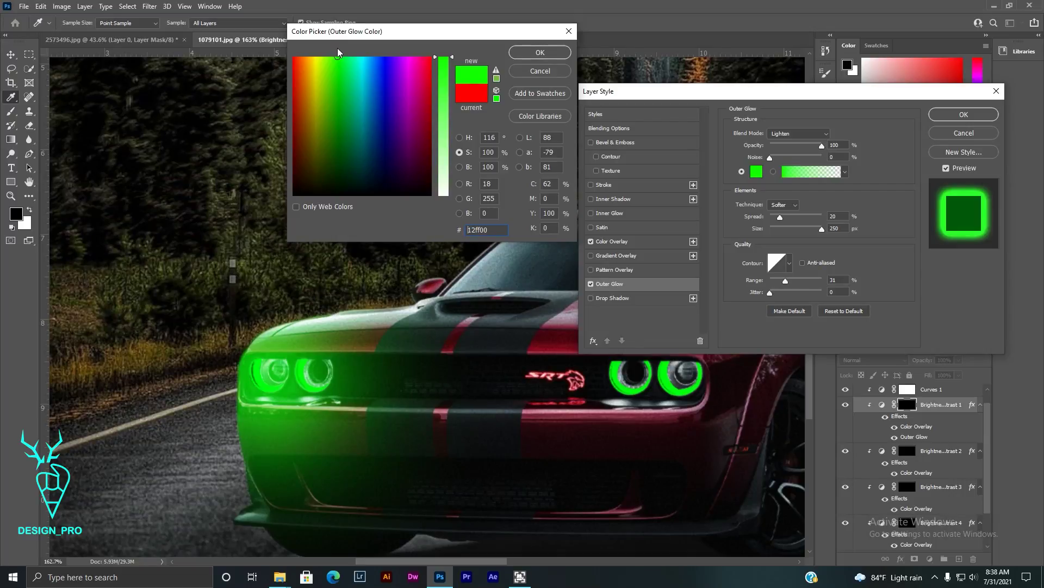
pyautogui.click(538, 53)
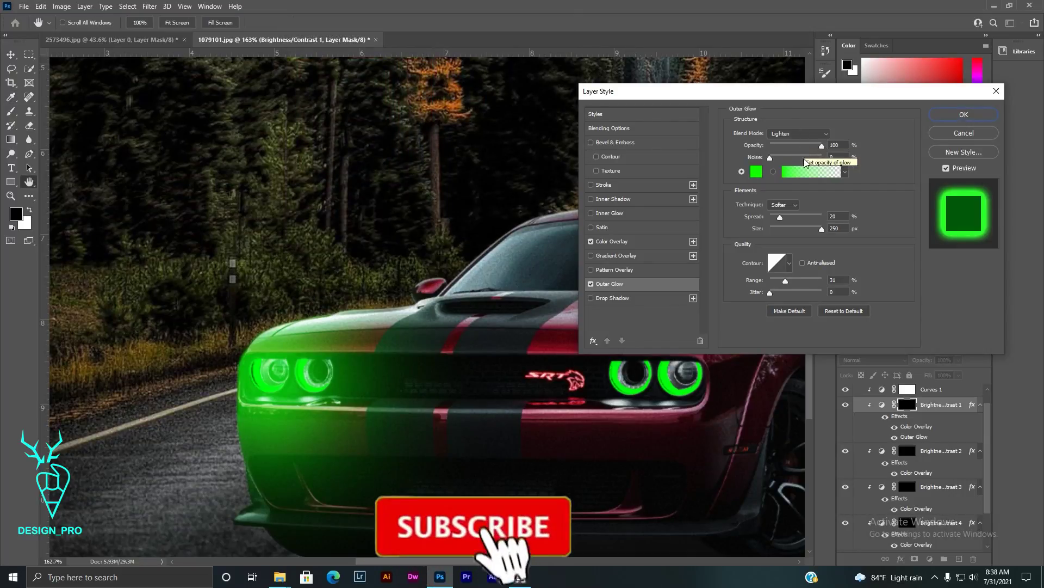
# Step: Set the glow to Spread 0, Size 45 px and Range 40%, then apply it
pyautogui.moveTo(780, 216)
pyautogui.mouseDown()
pyautogui.moveTo(777, 229)
pyautogui.moveTo(769, 217)
pyautogui.mouseUp()
pyautogui.moveTo(777, 229); pyautogui.dragTo(784, 229)
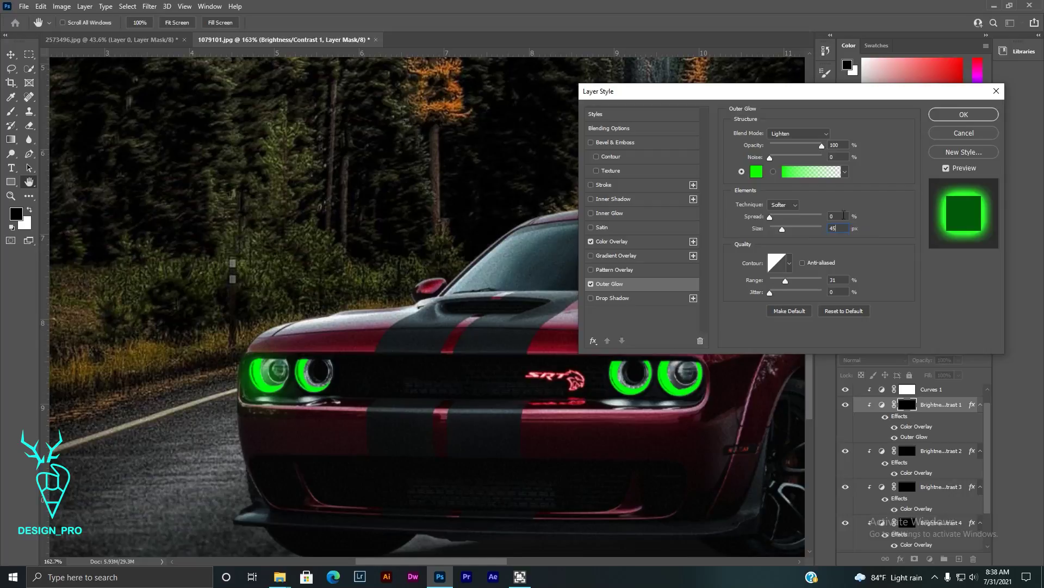
pyautogui.moveTo(785, 281); pyautogui.dragTo(793, 283)
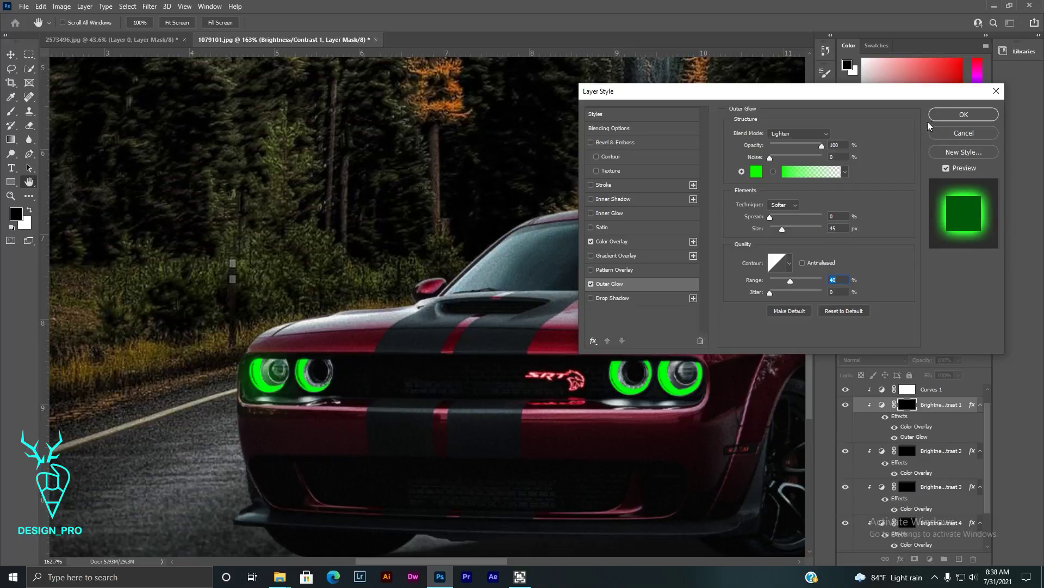
pyautogui.click(963, 114)
pyautogui.rightClick(903, 450)
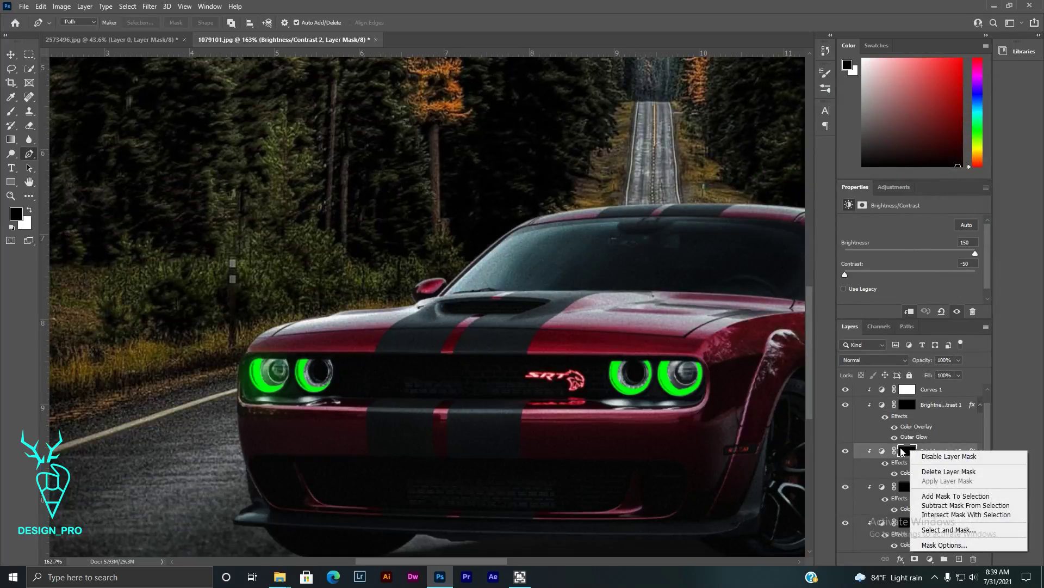
# Step: Give Brightness/Contrast 2 a green outer glow: 45 px size, 0% spread, 40% range
pyautogui.rightClick(941, 450)
pyautogui.click(810, 121)
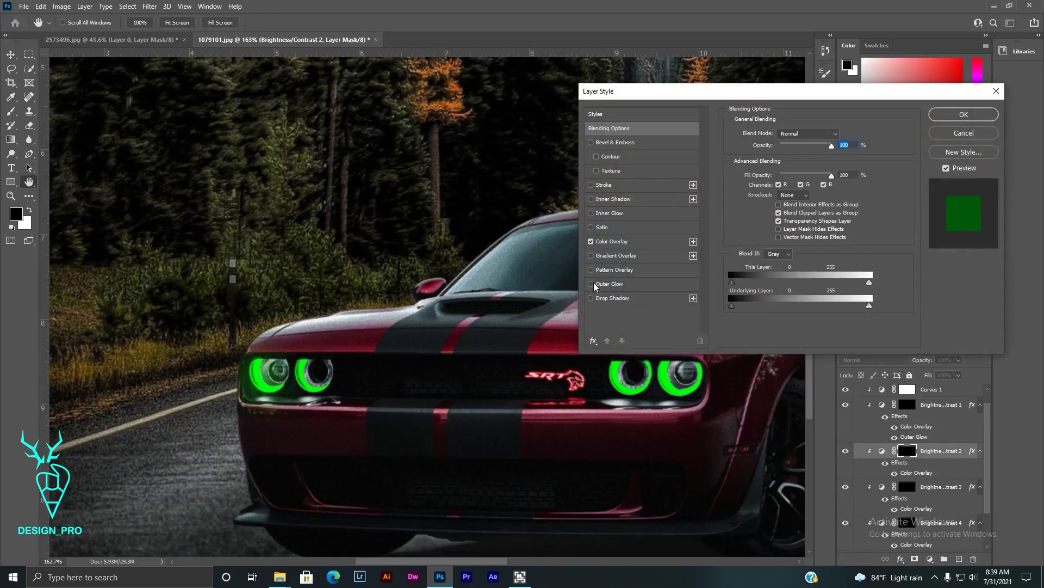
pyautogui.click(591, 284)
pyautogui.click(610, 284)
pyautogui.click(756, 172)
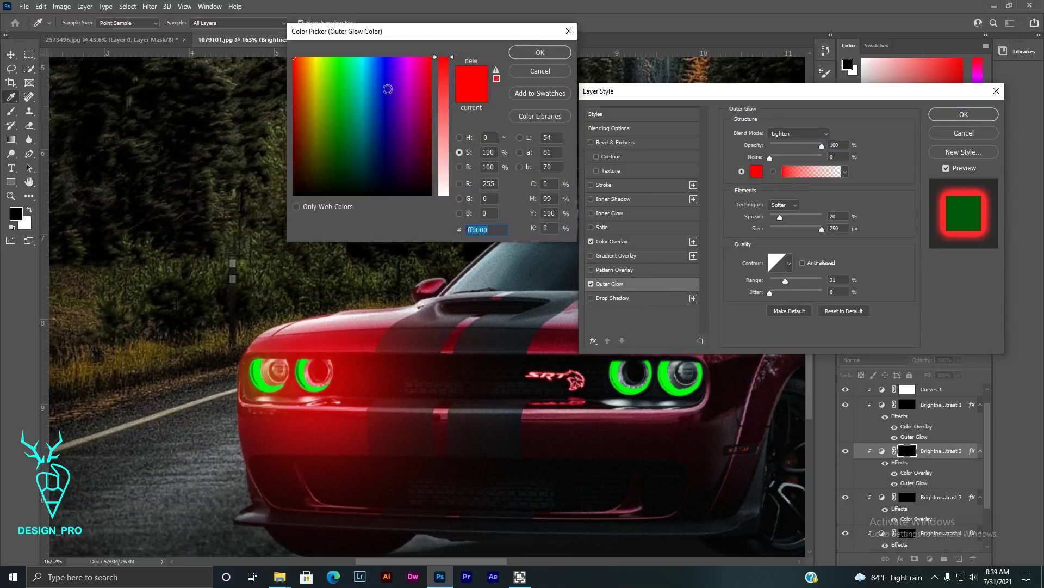
pyautogui.click(338, 56)
pyautogui.click(540, 53)
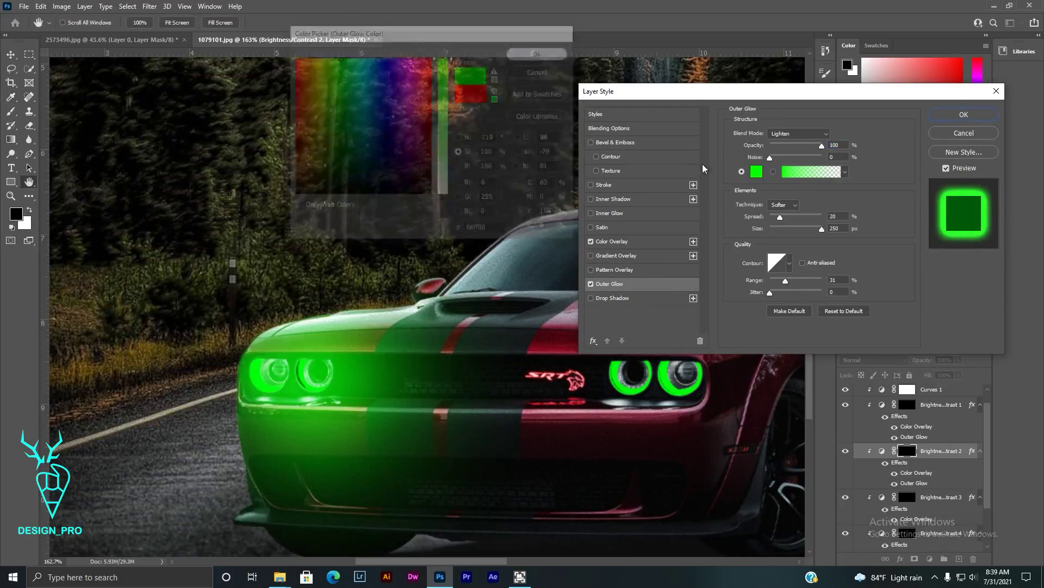
pyautogui.doubleClick(837, 228)
pyautogui.write('45')
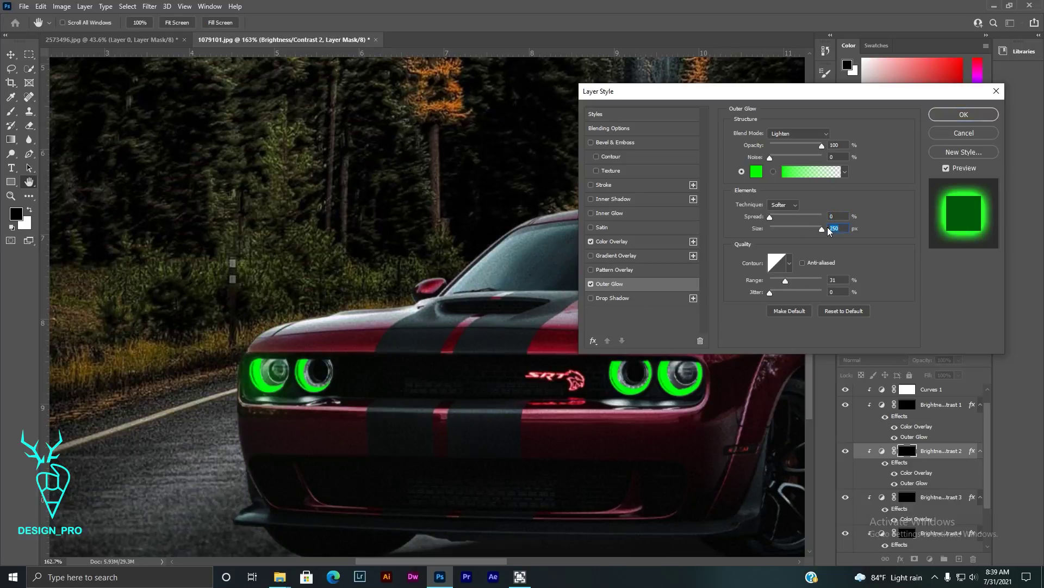
pyautogui.moveTo(779, 217); pyautogui.dragTo(769, 216)
pyautogui.write('40')
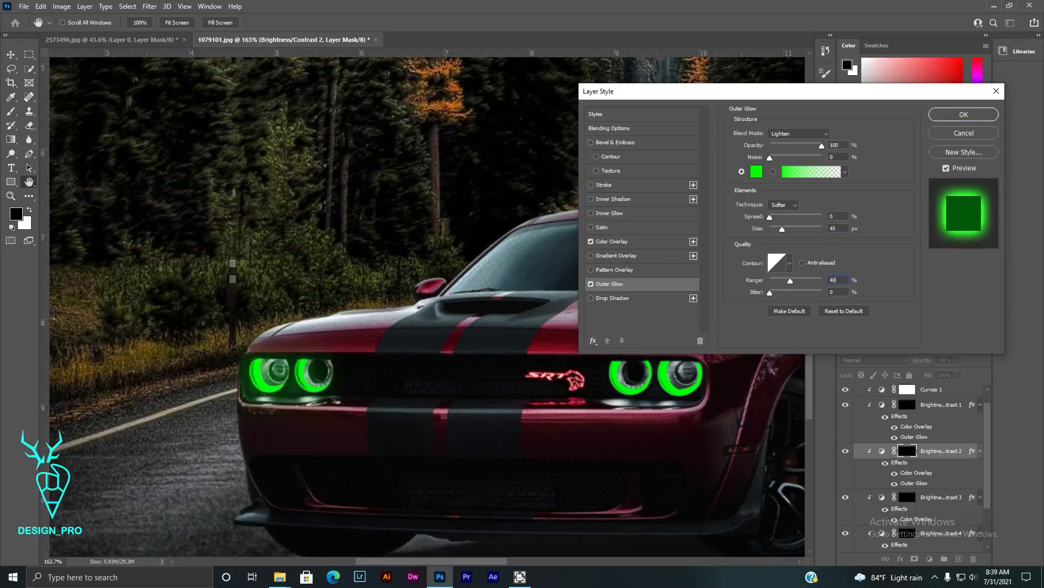
pyautogui.click(953, 115)
pyautogui.scroll(-3, 427, 308)
pyautogui.scroll(-1, 934, 476)
# Step: Add the same green outer glow (0% spread, 45 px, 40% range) to Brightness/Contrast 3
pyautogui.rightClick(934, 476)
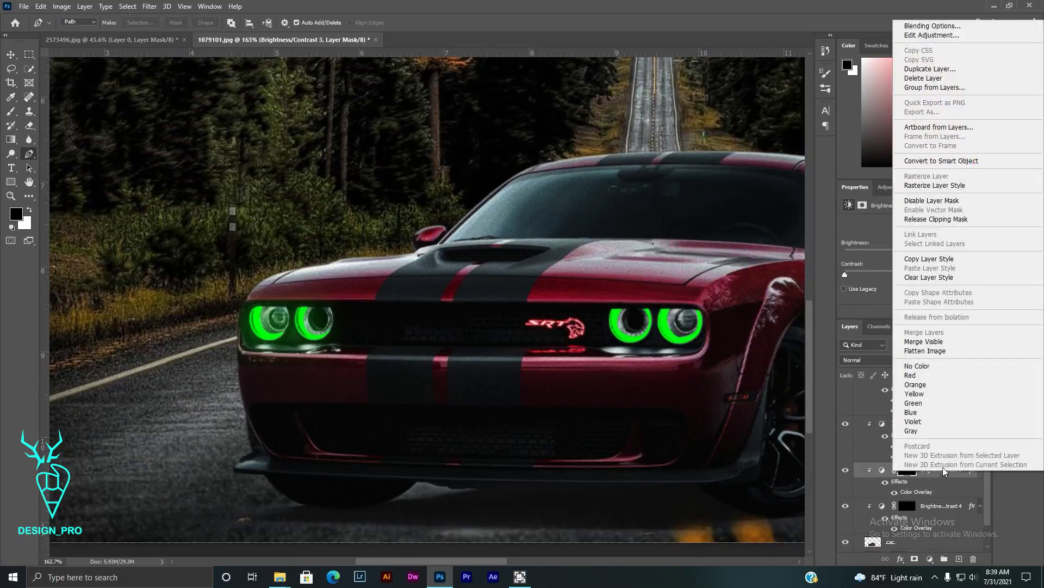
pyautogui.click(914, 24)
pyautogui.click(631, 283)
pyautogui.click(756, 171)
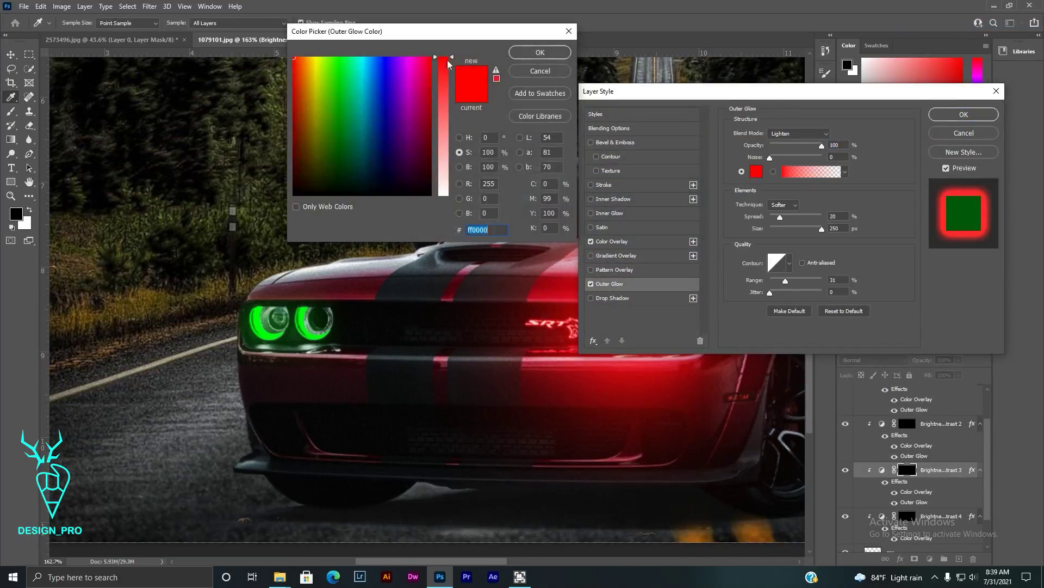
pyautogui.click(335, 68)
pyautogui.click(549, 53)
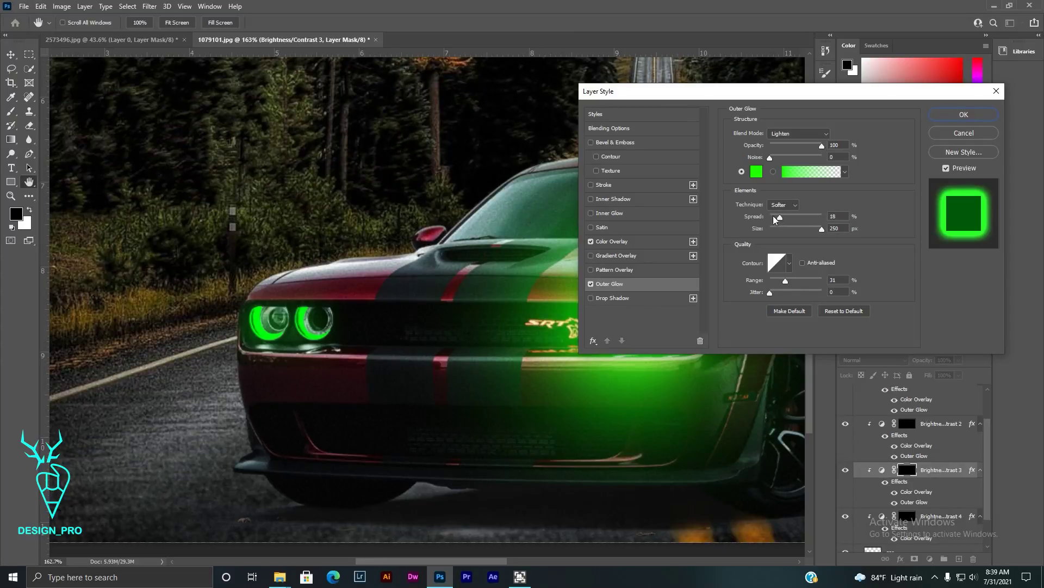
pyautogui.moveTo(775, 219); pyautogui.dragTo(768, 219)
pyautogui.click(830, 228)
pyautogui.write('45')
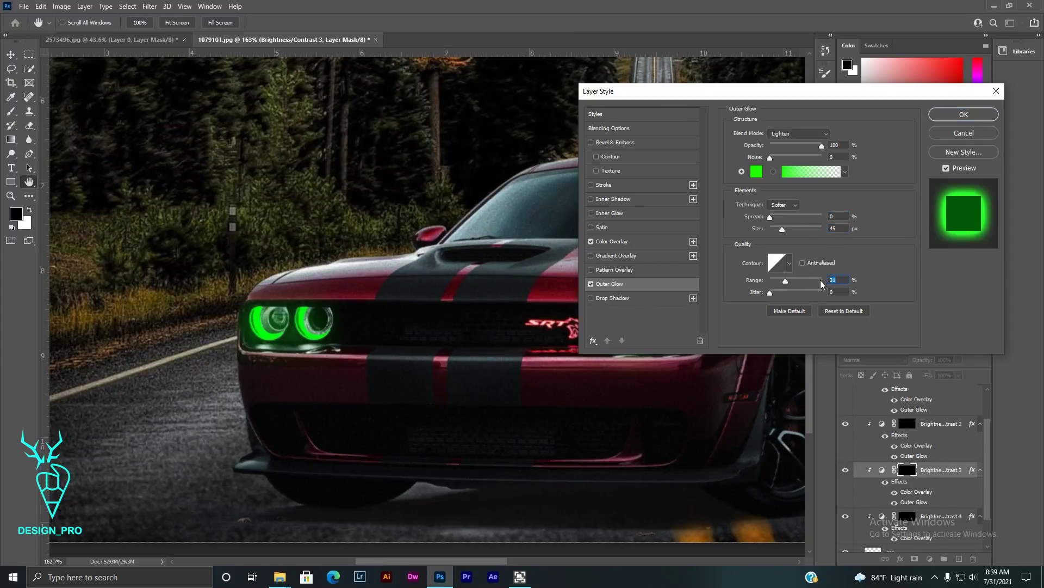
pyautogui.write('40')
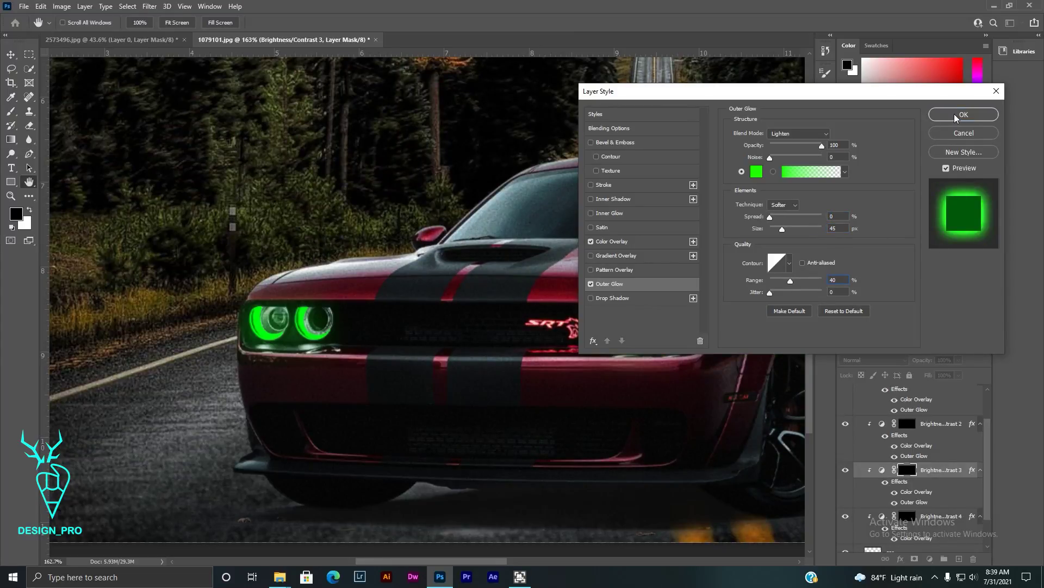
pyautogui.click(956, 116)
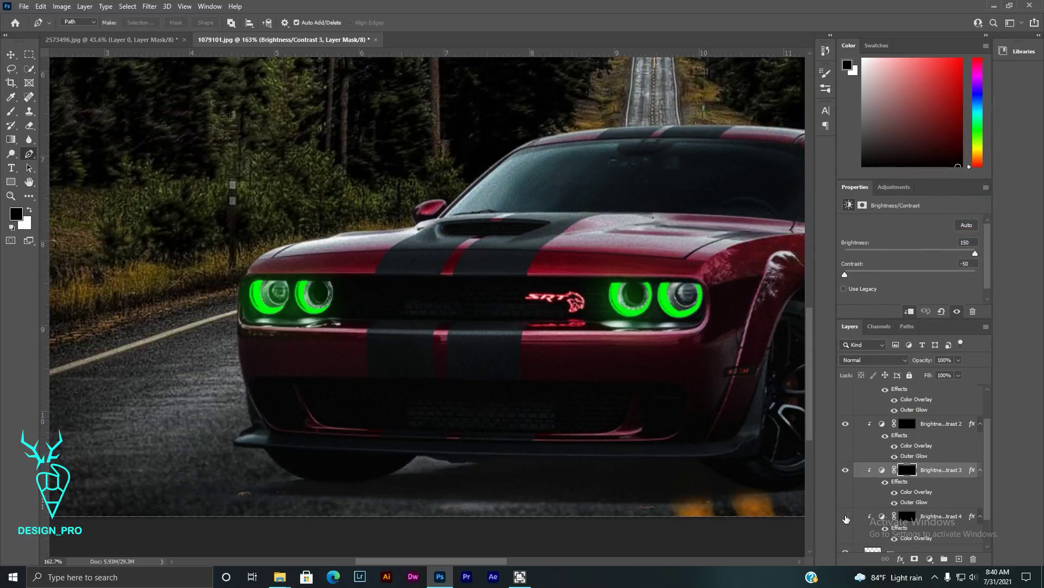
# Step: Add a green outer glow with 0% spread and 40% range to Brightness/Contrast 4
pyautogui.rightClick(946, 520)
pyautogui.click(914, 71)
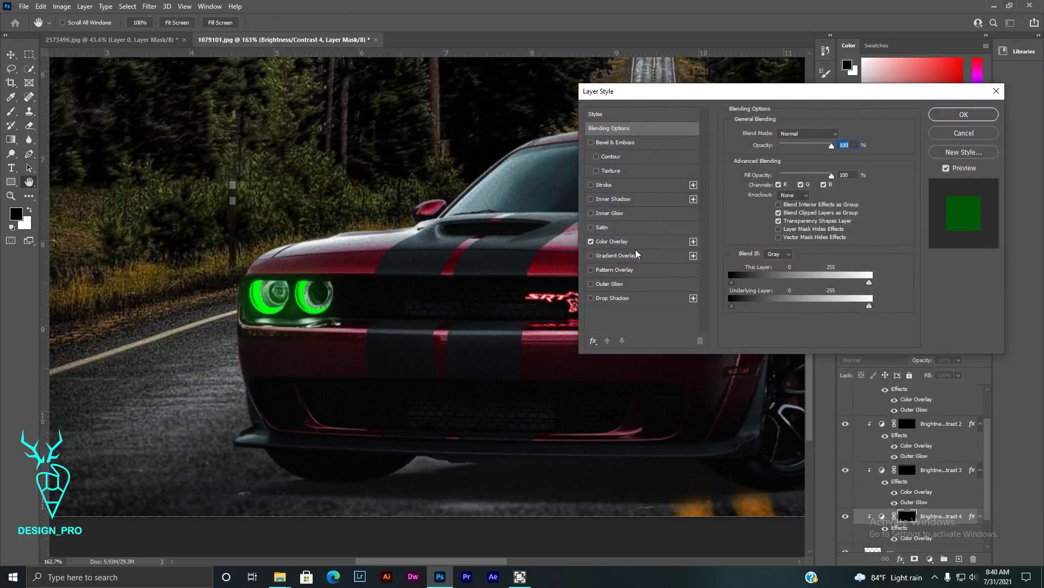
pyautogui.click(610, 283)
pyautogui.click(756, 172)
pyautogui.click(343, 81)
pyautogui.click(541, 51)
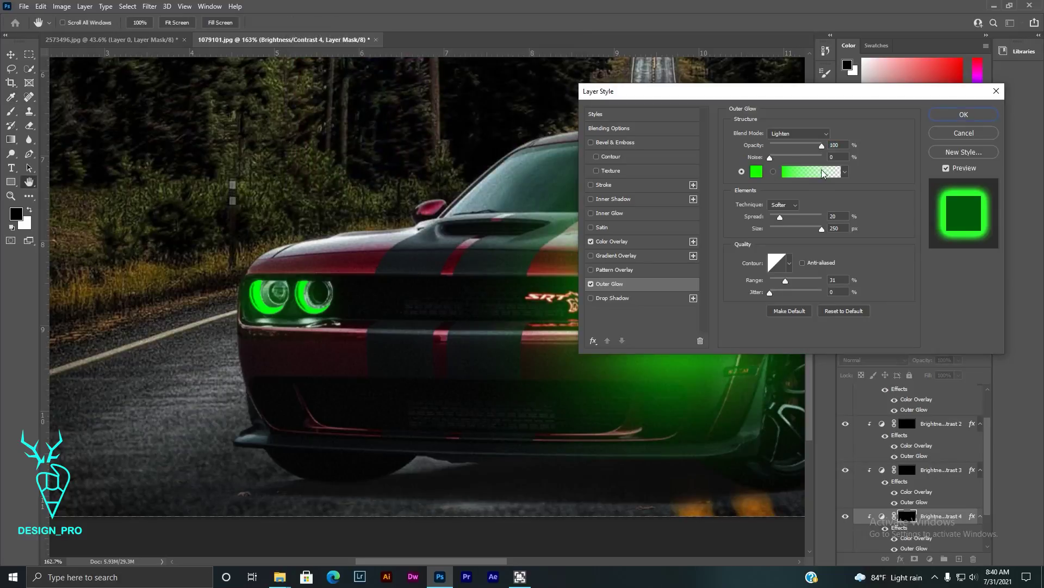
pyautogui.moveTo(785, 217); pyautogui.dragTo(768, 217)
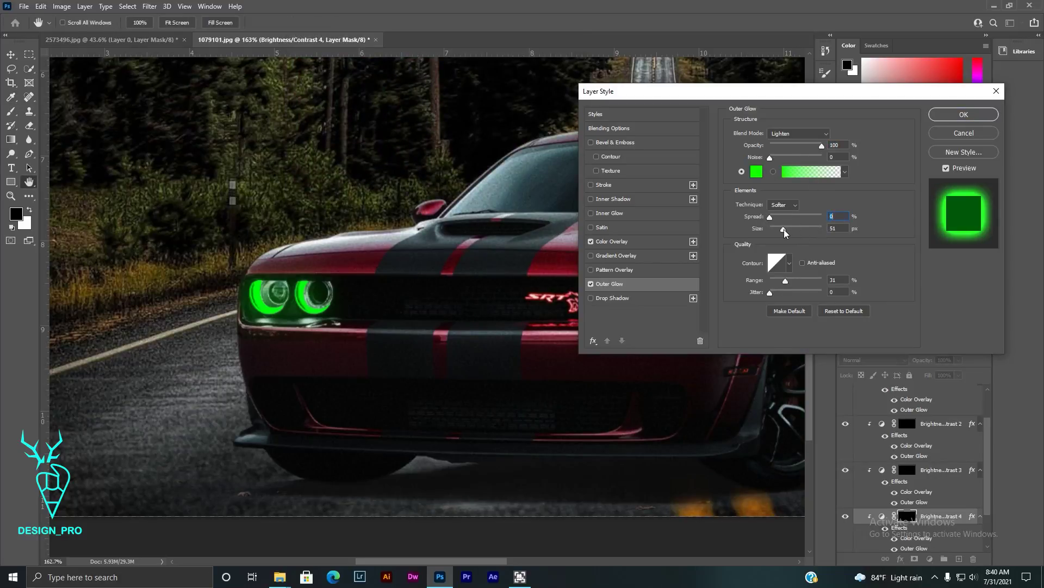
pyautogui.click(837, 281)
pyautogui.write('40')
pyautogui.click(964, 115)
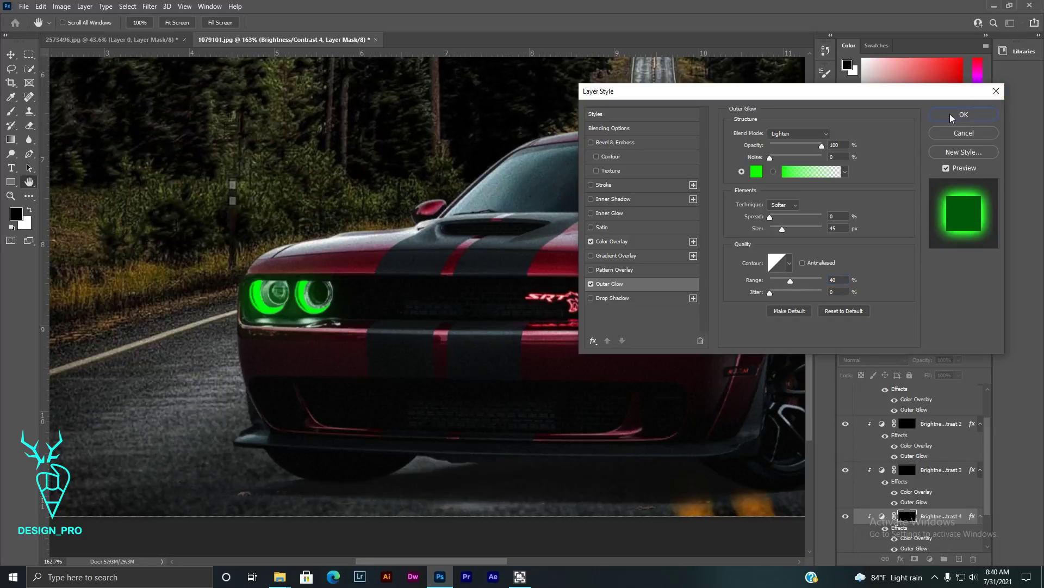
pyautogui.press('p')
pyautogui.scroll(-5, 234, 435)
pyautogui.scroll(2, 141, 430)
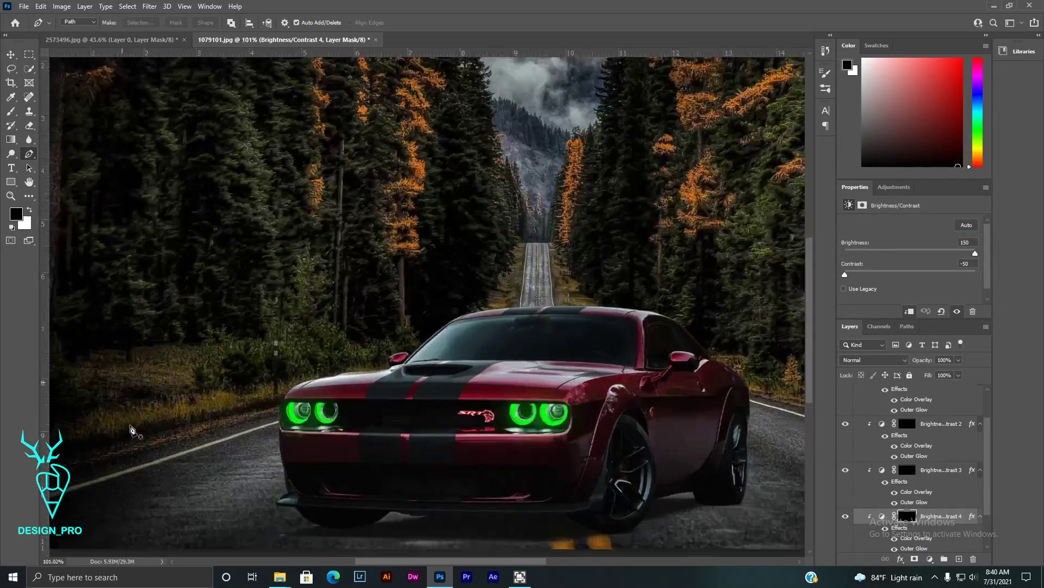
pyautogui.scroll(3, 142, 430)
# Step: With the Brush tool on the car layer, sample the headlight green as painting colour
pyautogui.click(12, 112)
pyautogui.hotkey('alt', '[')
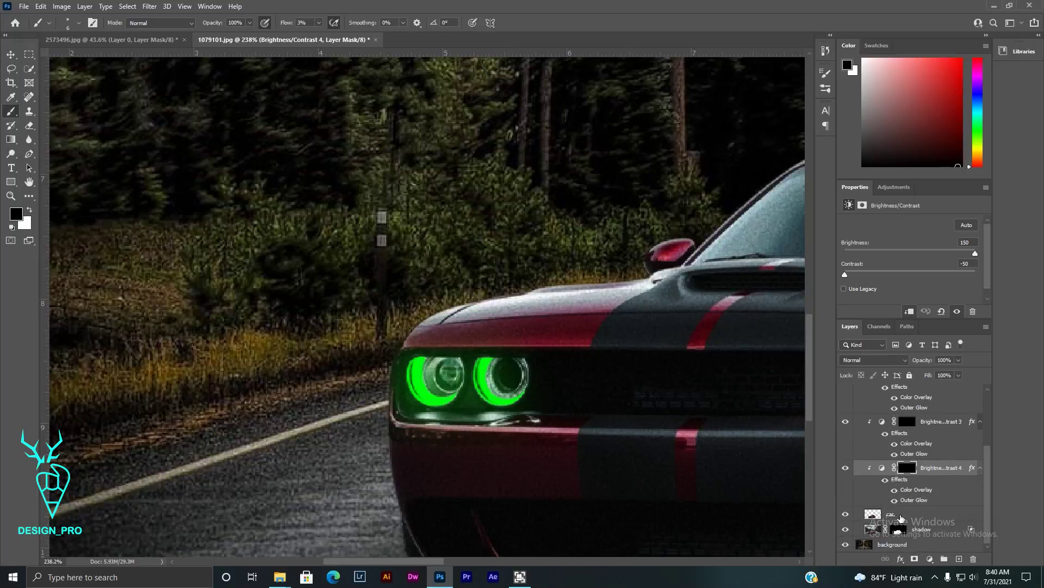
pyautogui.click(21, 216)
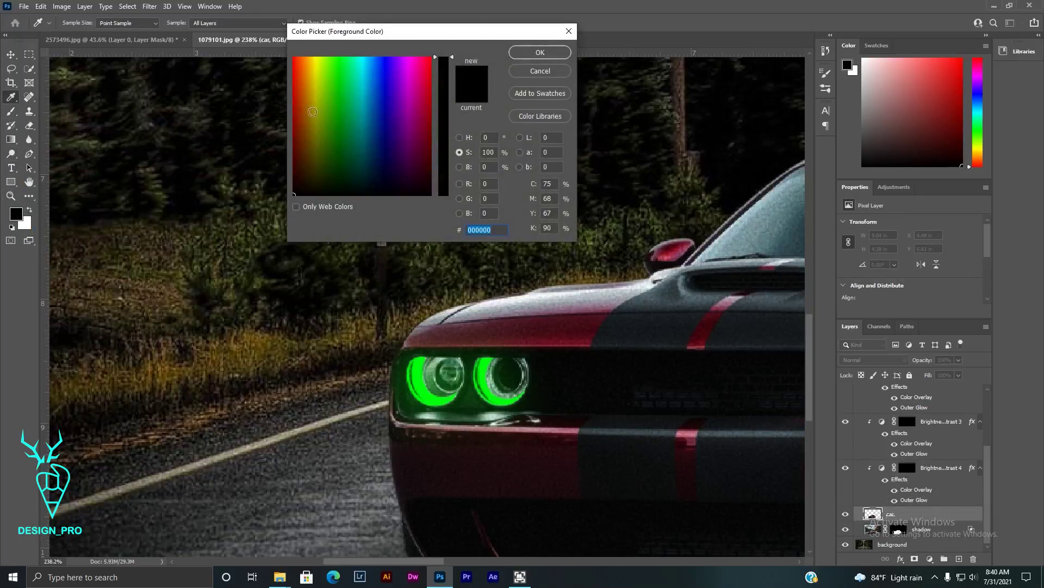
pyautogui.click(421, 370)
pyautogui.click(540, 52)
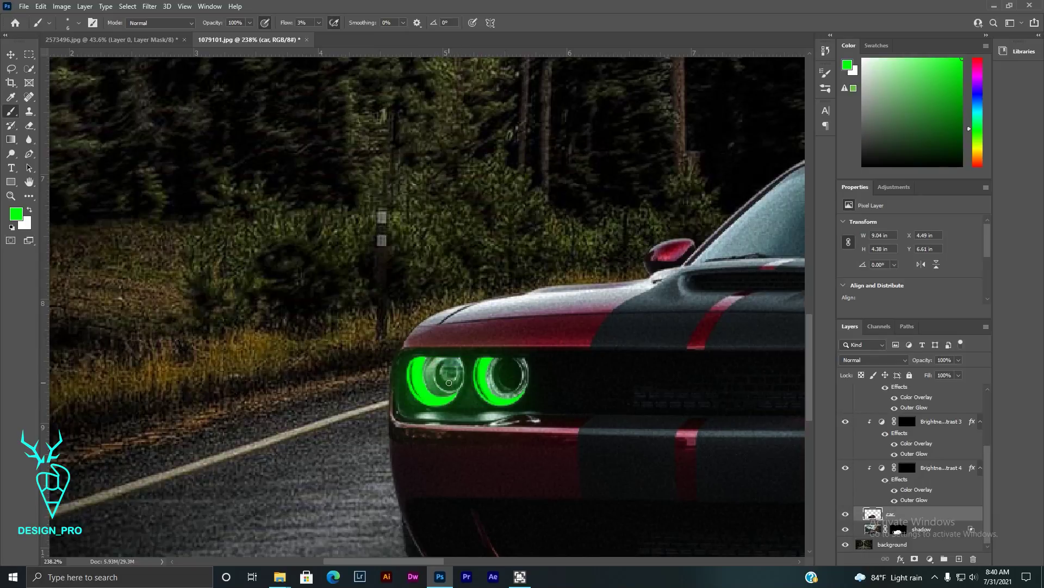
# Step: Undo the Brightness/Contrast 4 outer glow and hide the headlight effect to compare
pyautogui.hotkey('ctrl', 'z')
pyautogui.scroll(-3, 439, 374)
pyautogui.scroll(-2, 439, 373)
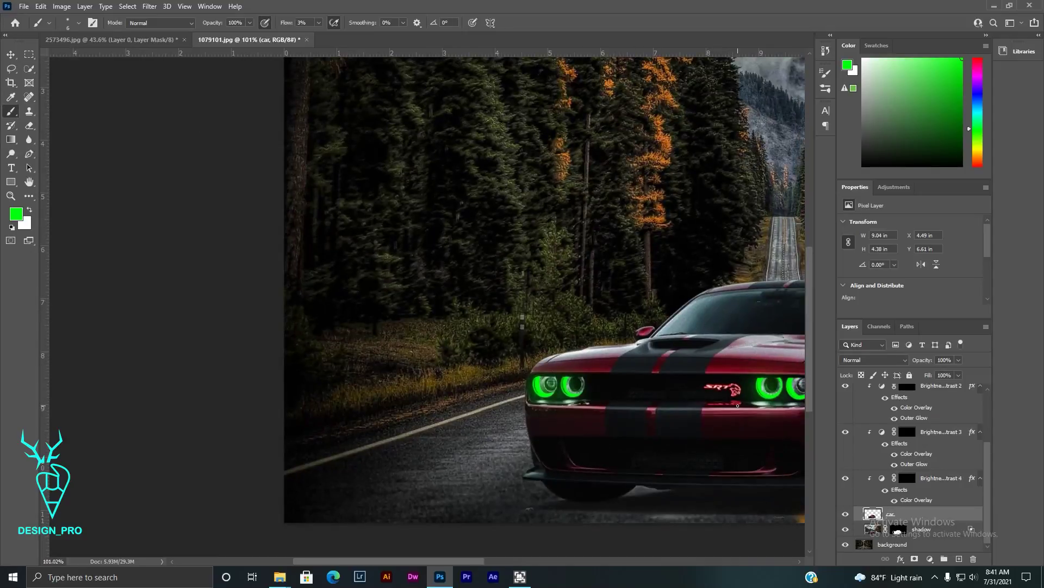
pyautogui.press('super')
pyautogui.press('Escape')
pyautogui.scroll(-2, 762, 413)
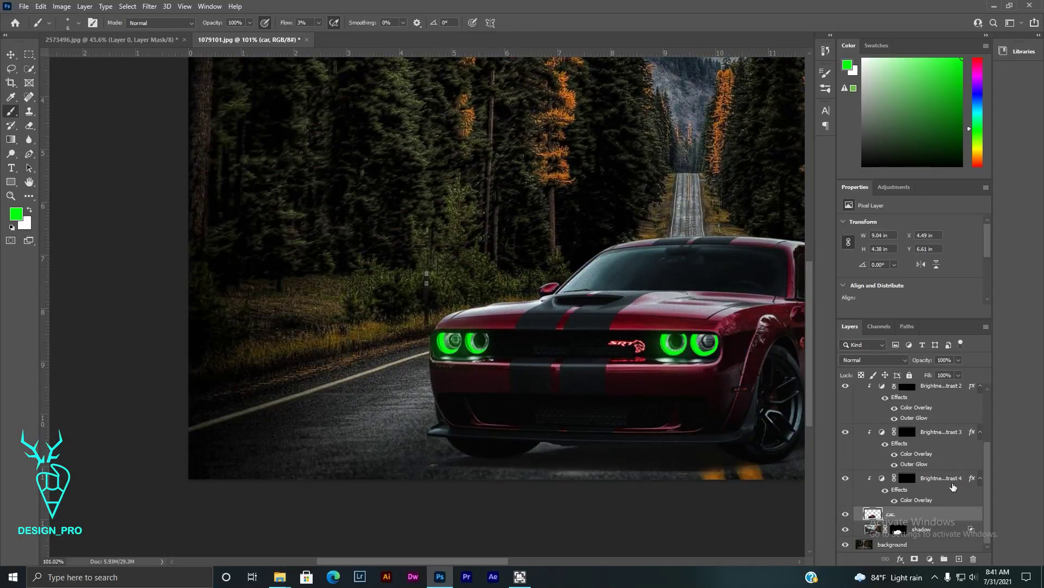
pyautogui.click(885, 490)
# Step: Show the headlight effect again and re-add Brightness/Contrast 4's green glow: 0% spread, 45 px, 40% range
pyautogui.click(895, 499)
pyautogui.rightClick(951, 479)
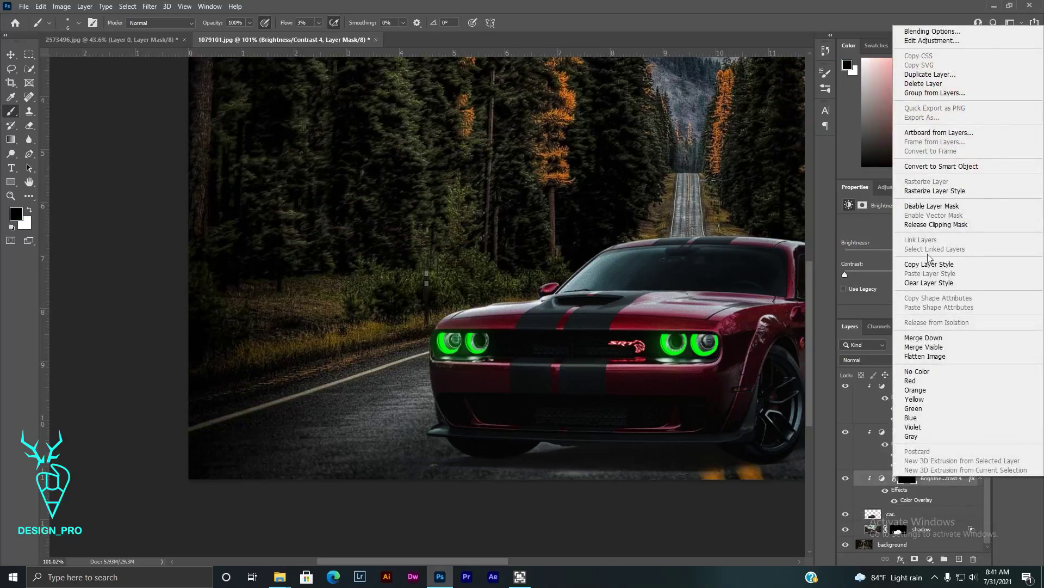
pyautogui.click(914, 32)
pyautogui.click(610, 283)
pyautogui.click(756, 172)
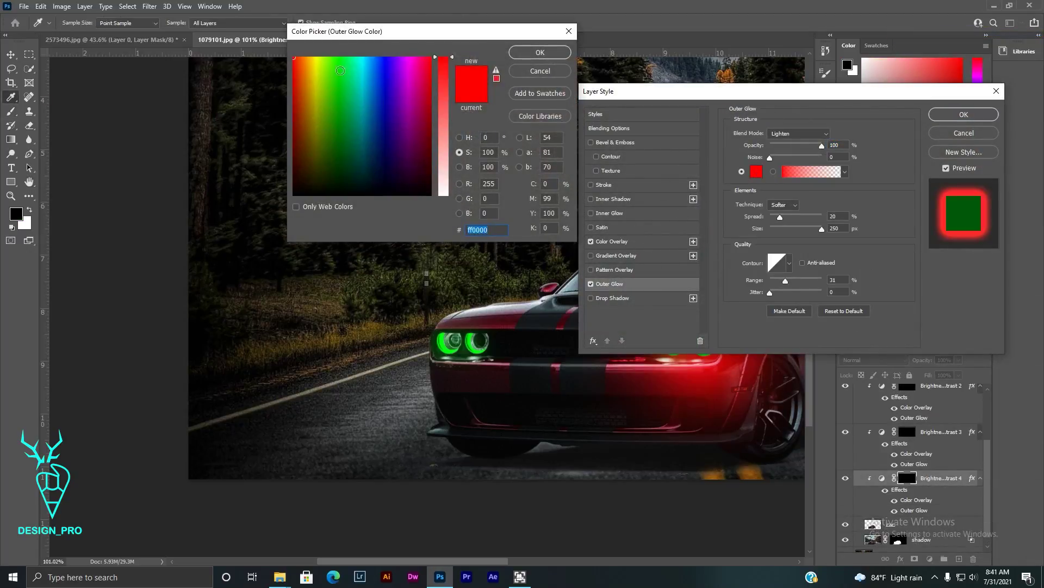
pyautogui.click(337, 57)
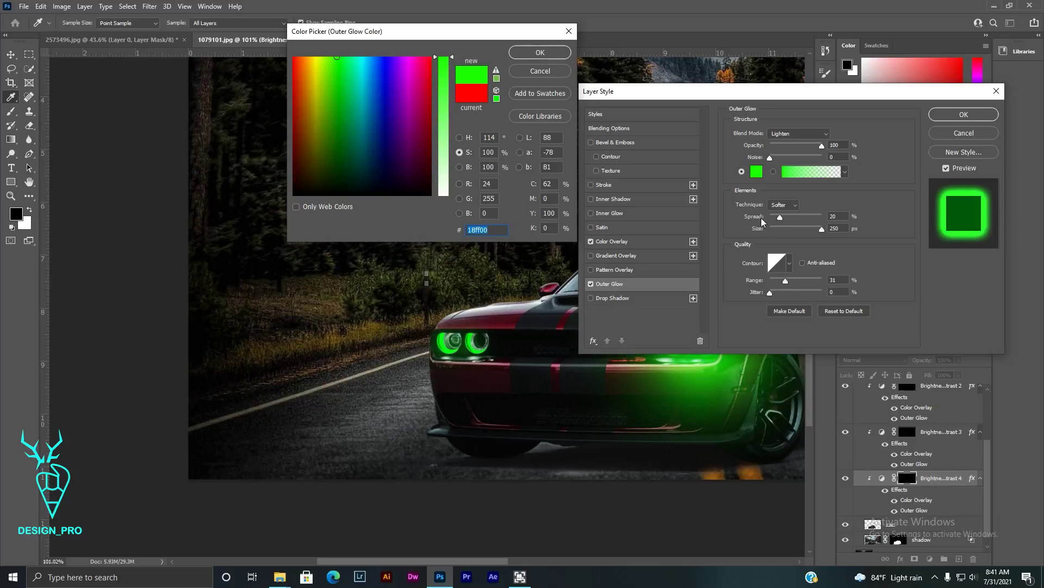
pyautogui.click(514, 51)
pyautogui.moveTo(822, 229); pyautogui.dragTo(791, 229)
pyautogui.moveTo(781, 216)
pyautogui.mouseDown()
pyautogui.moveTo(764, 216)
pyautogui.moveTo(781, 231)
pyautogui.mouseUp()
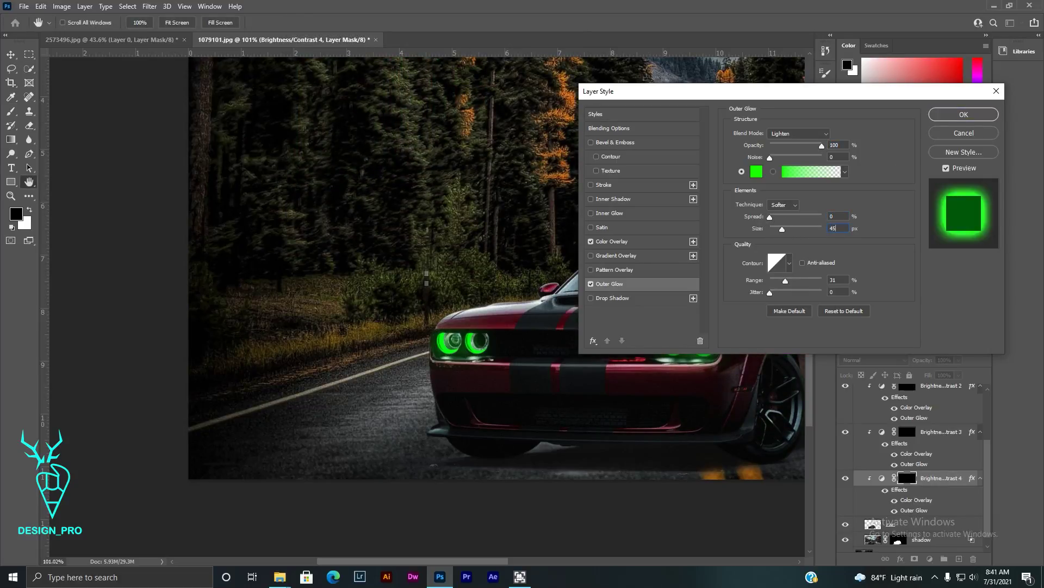
pyautogui.click(944, 116)
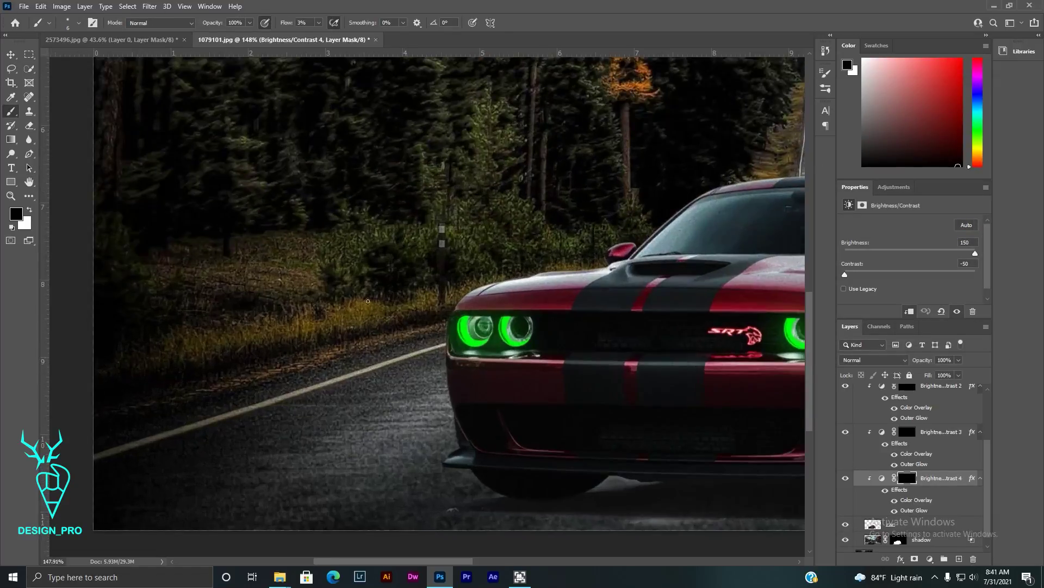
# Step: Set the brush to 36 px and sample the headlight green as painting colour
pyautogui.scroll(2, 396, 364)
pyautogui.click(79, 23)
pyautogui.moveTo(70, 61); pyautogui.dragTo(75, 60)
pyautogui.click(16, 213)
pyautogui.click(468, 281)
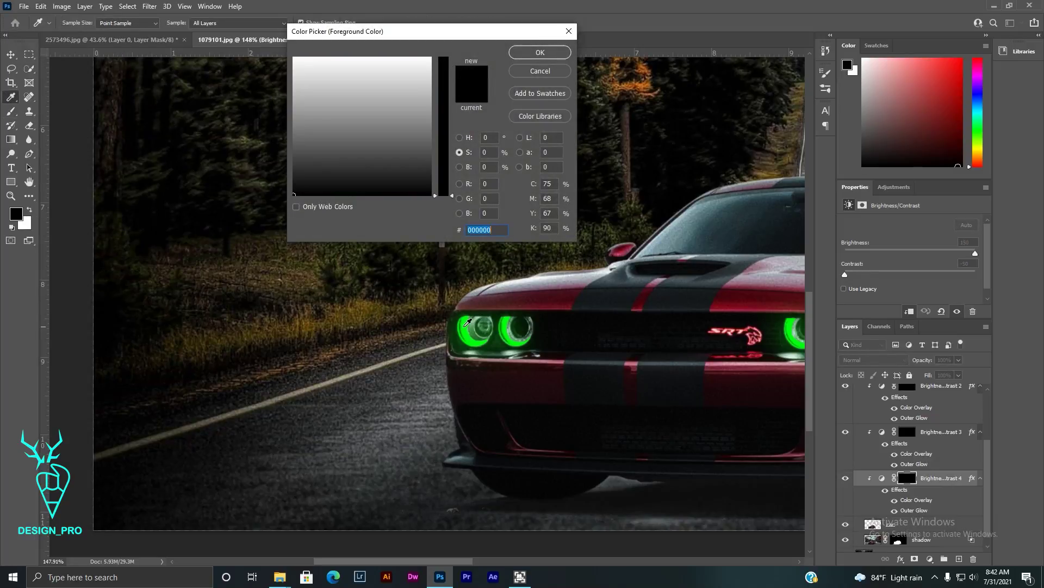
pyautogui.click(527, 60)
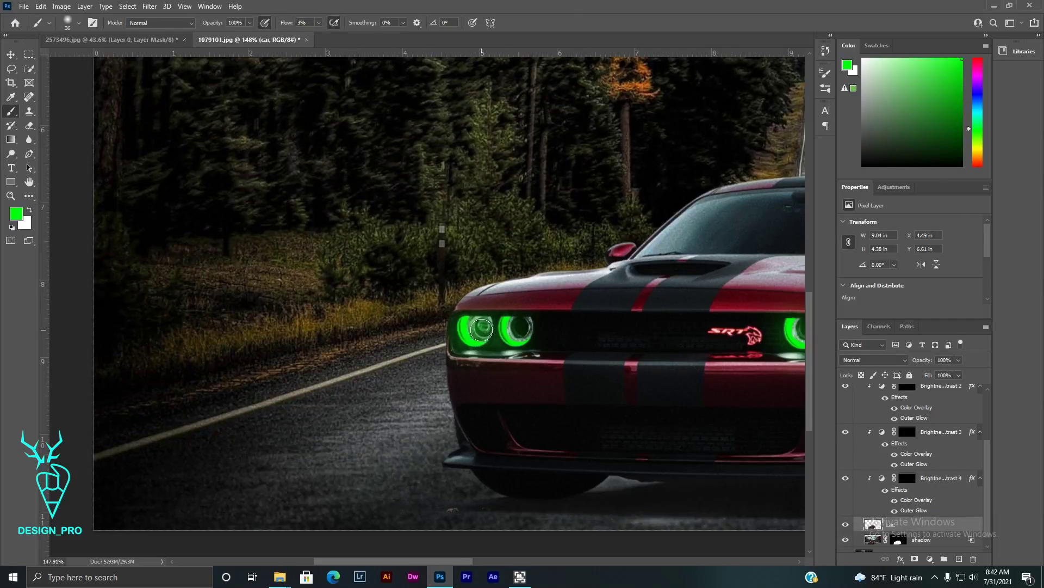
# Step: Paint green light into the headlight ring and just beneath it on the car layer
pyautogui.moveTo(521, 333); pyautogui.dragTo(469, 351)
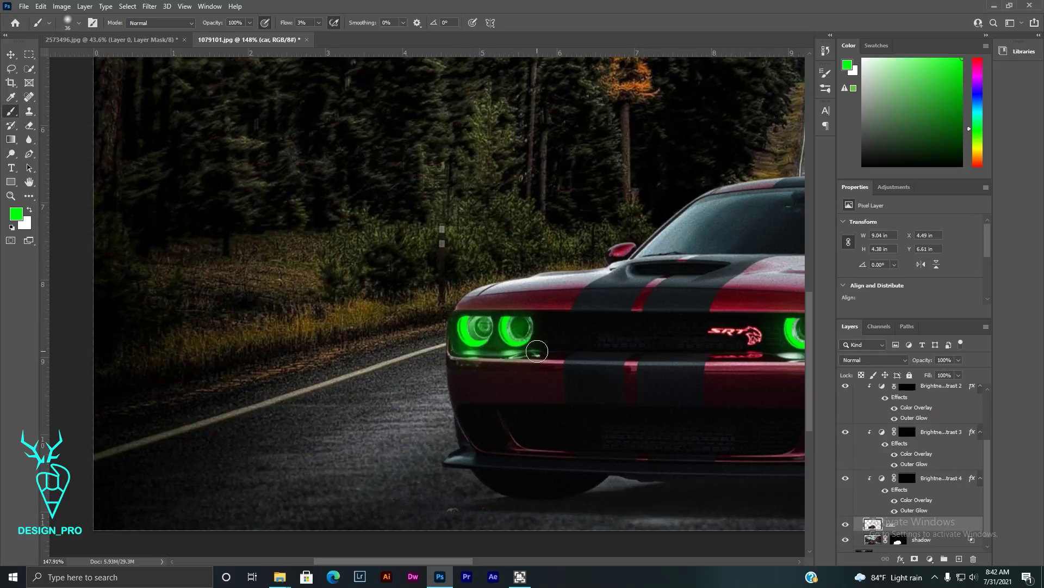
pyautogui.scroll(-2, 670, 386)
pyautogui.scroll(-1, 728, 368)
pyautogui.scroll(2, 381, 435)
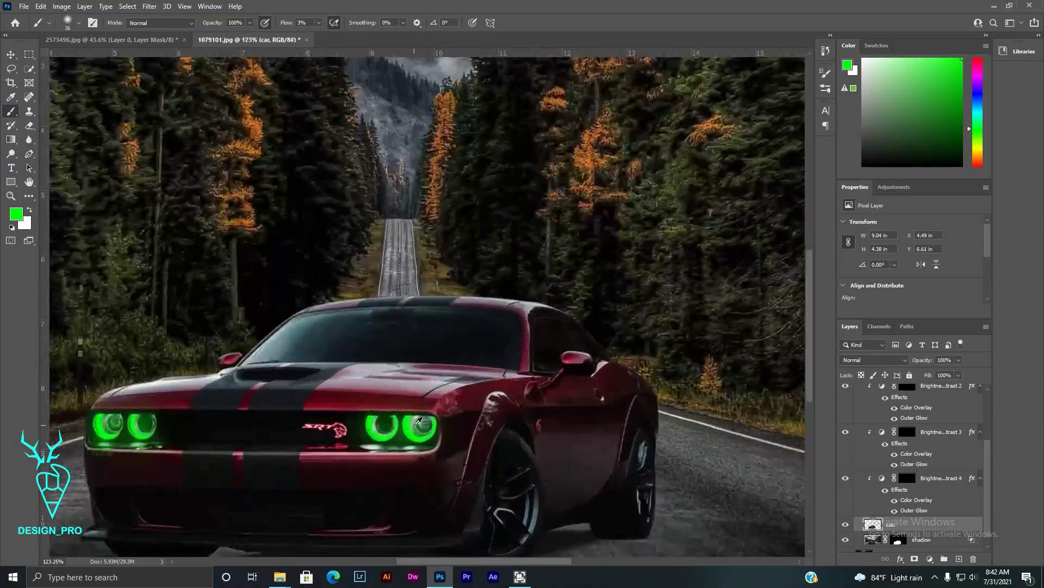
pyautogui.scroll(1, 376, 438)
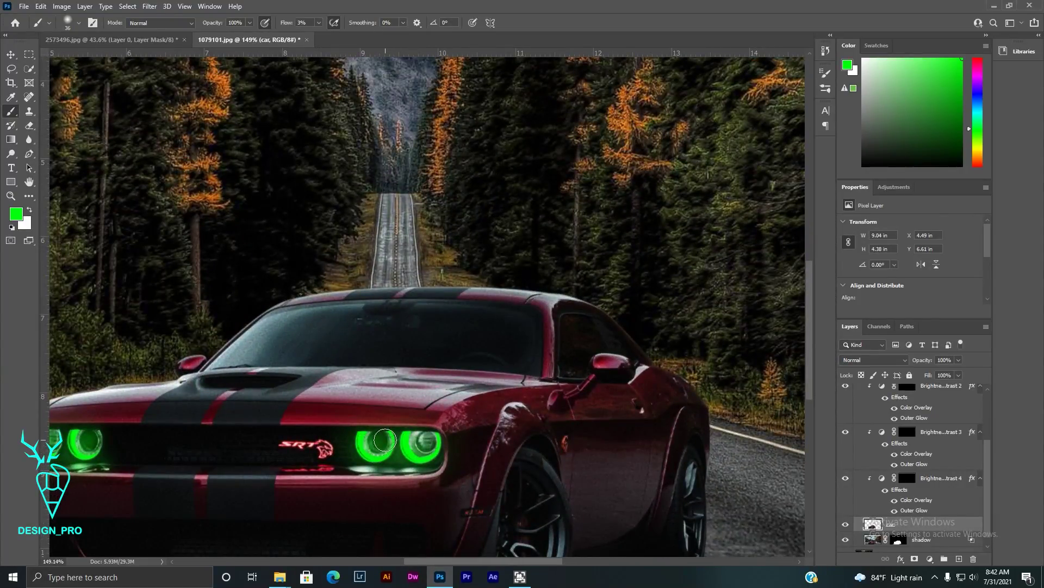
pyautogui.moveTo(372, 437)
pyautogui.mouseDown()
pyautogui.moveTo(366, 466)
pyautogui.moveTo(409, 471)
pyautogui.moveTo(431, 440)
pyautogui.moveTo(369, 469)
pyautogui.mouseUp()
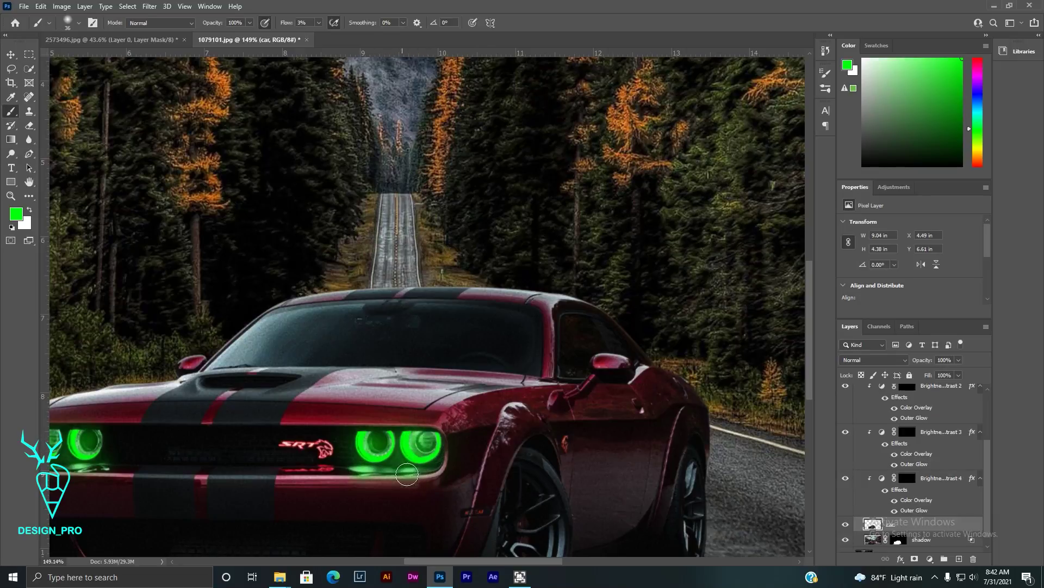
pyautogui.scroll(-5, 426, 442)
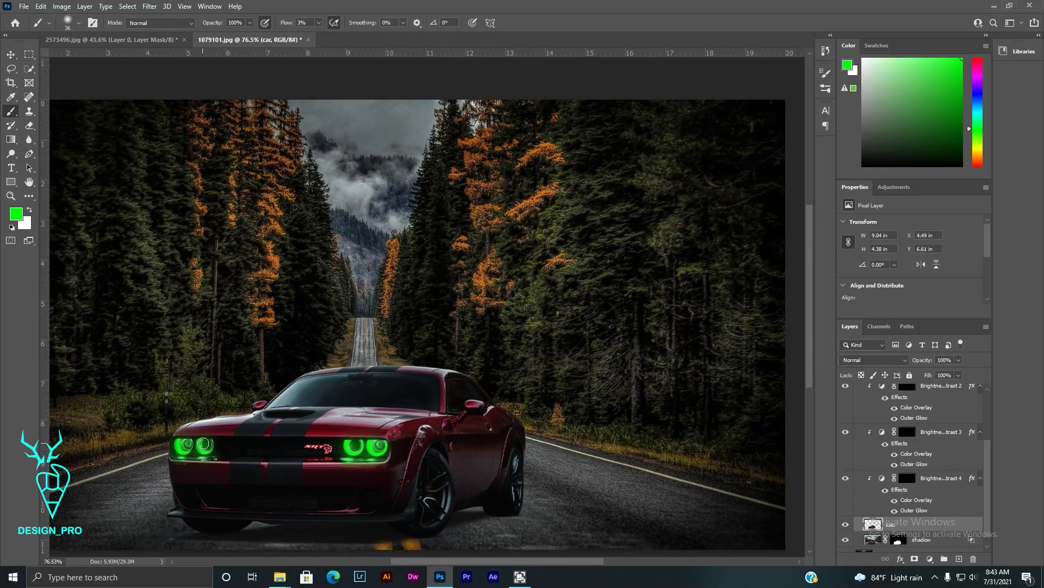
pyautogui.scroll(-1, 163, 412)
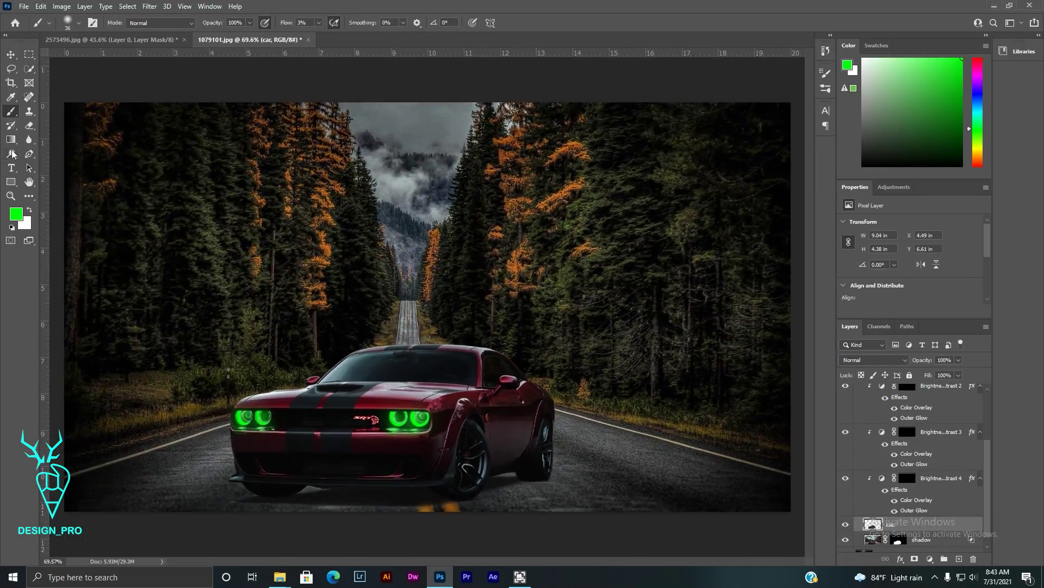
# Step: Set the painting colour back to black
pyautogui.click(16, 214)
pyautogui.moveTo(298, 180); pyautogui.dragTo(283, 208)
pyautogui.press('Return')
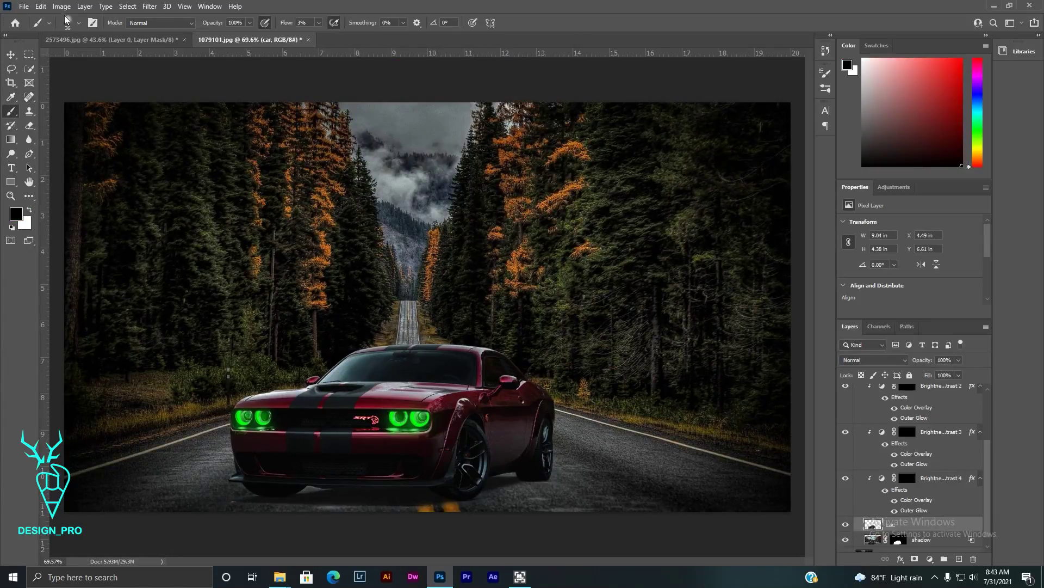
# Step: Reduce the brush to 14 px and inspect the headlight rings up close
pyautogui.click(65, 20)
pyautogui.moveTo(74, 57); pyautogui.dragTo(65, 58)
pyautogui.press('Return')
pyautogui.scroll(5, 248, 422)
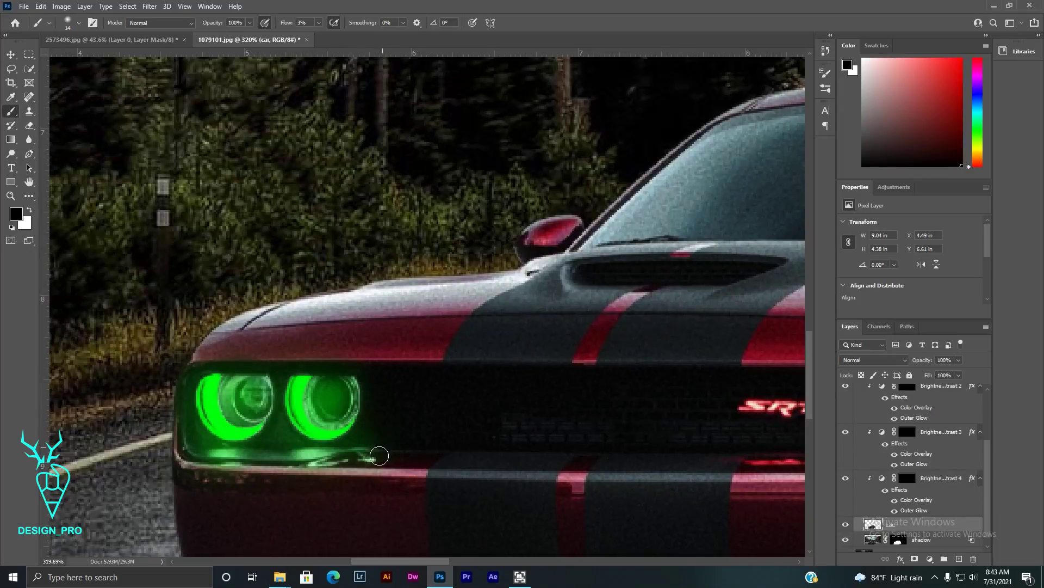
pyautogui.scroll(-2, 658, 438)
pyautogui.hscroll(3, 729, 430)
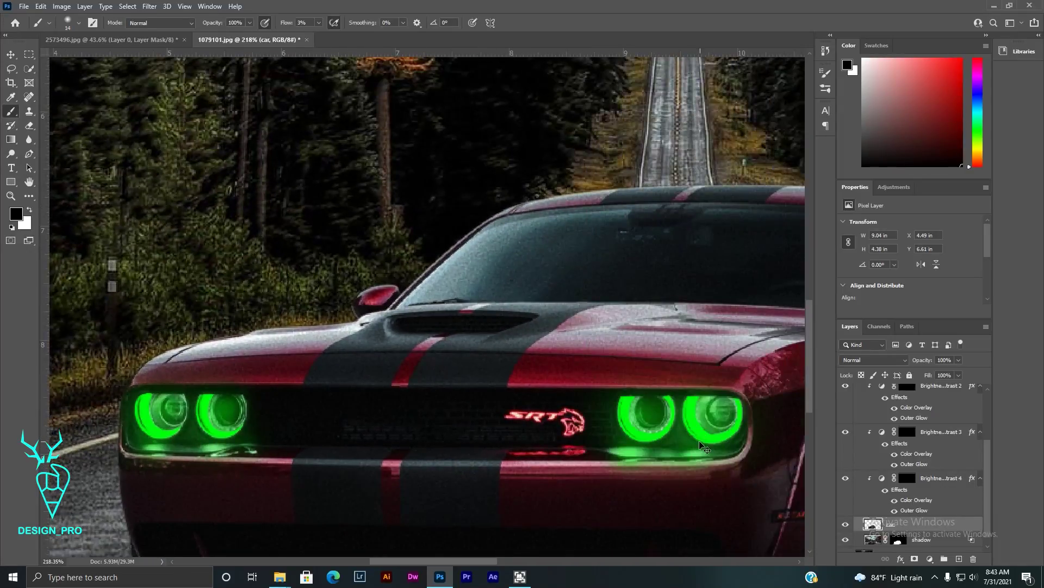
pyautogui.scroll(2, 675, 380)
pyautogui.scroll(1, 669, 370)
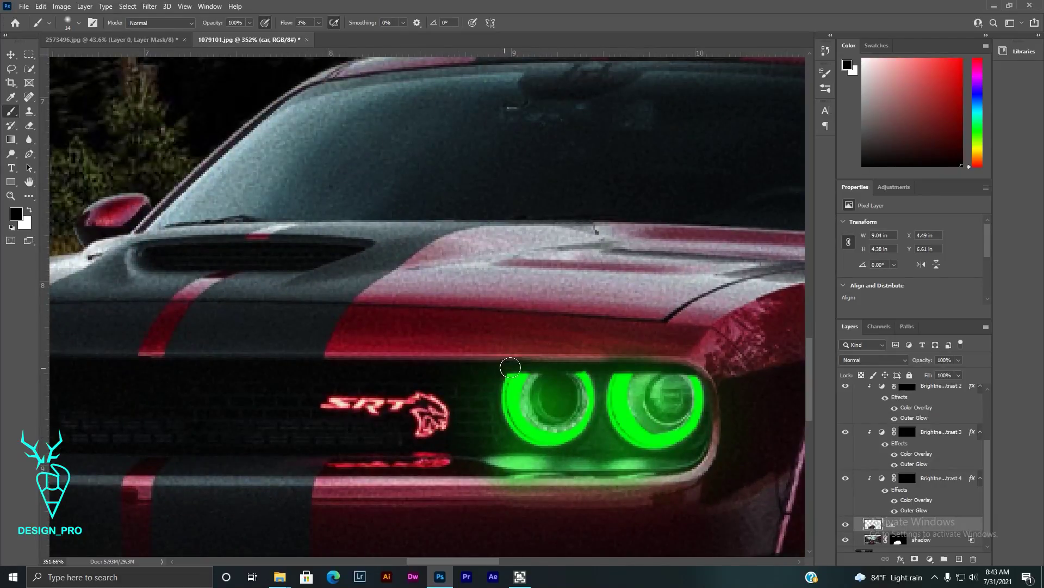
# Step: Shrink the brush to 6 px and make green the painting colour again
pyautogui.click(68, 23)
pyautogui.moveTo(66, 58); pyautogui.dragTo(63, 58)
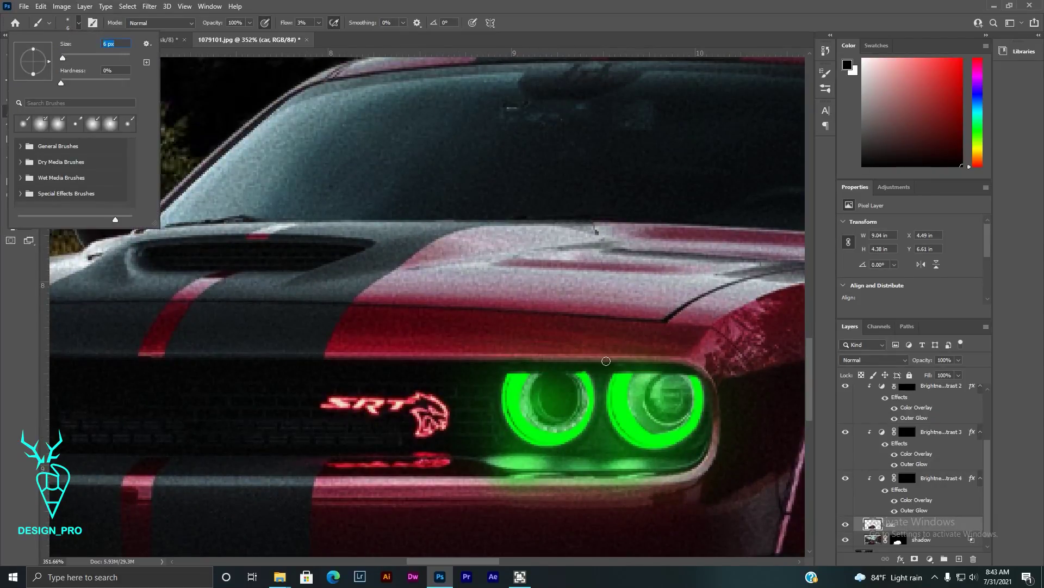
pyautogui.click(610, 362)
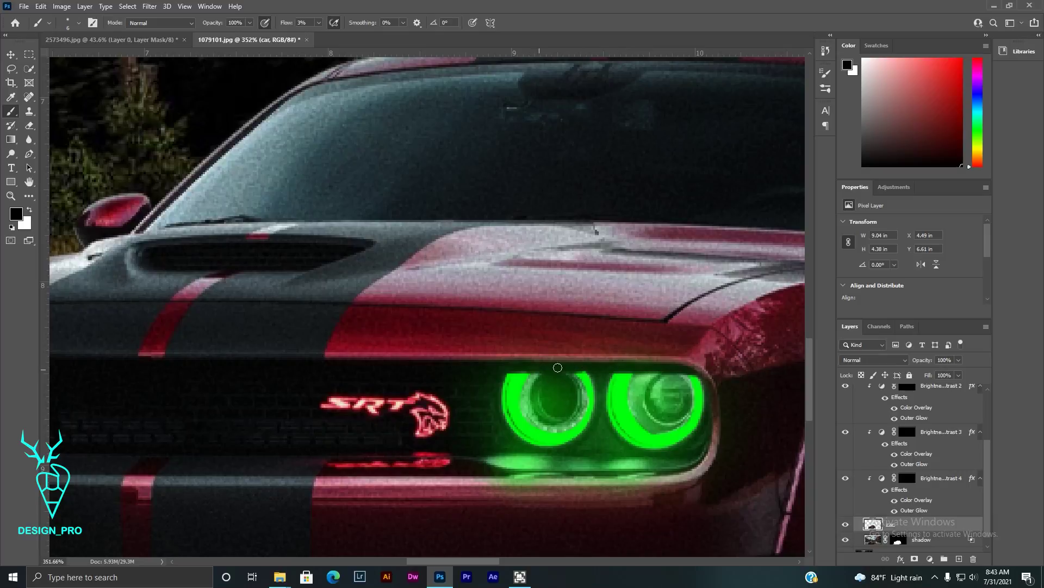
pyautogui.scroll(-3, 538, 377)
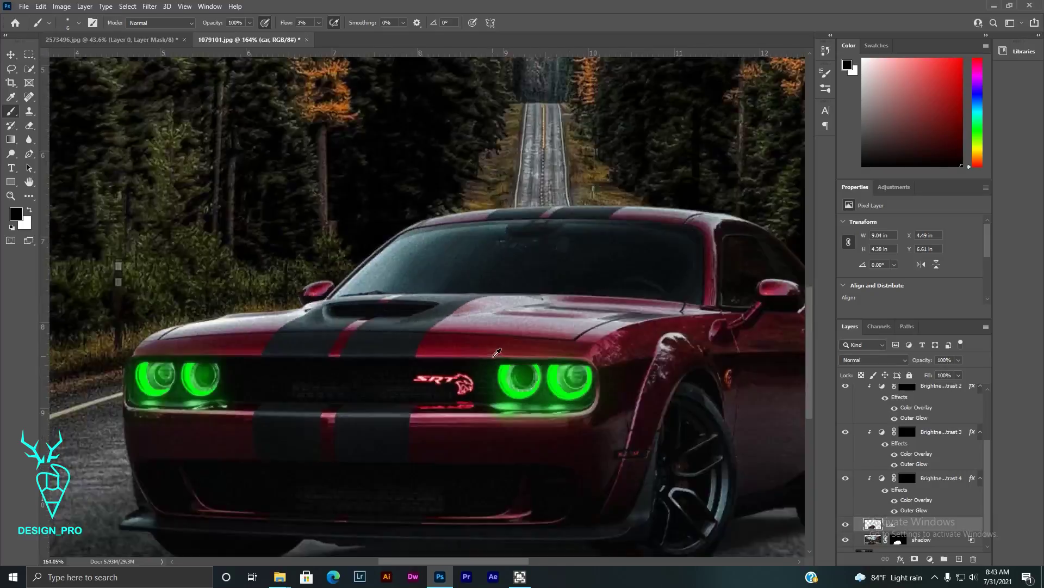
pyautogui.scroll(-2, 463, 354)
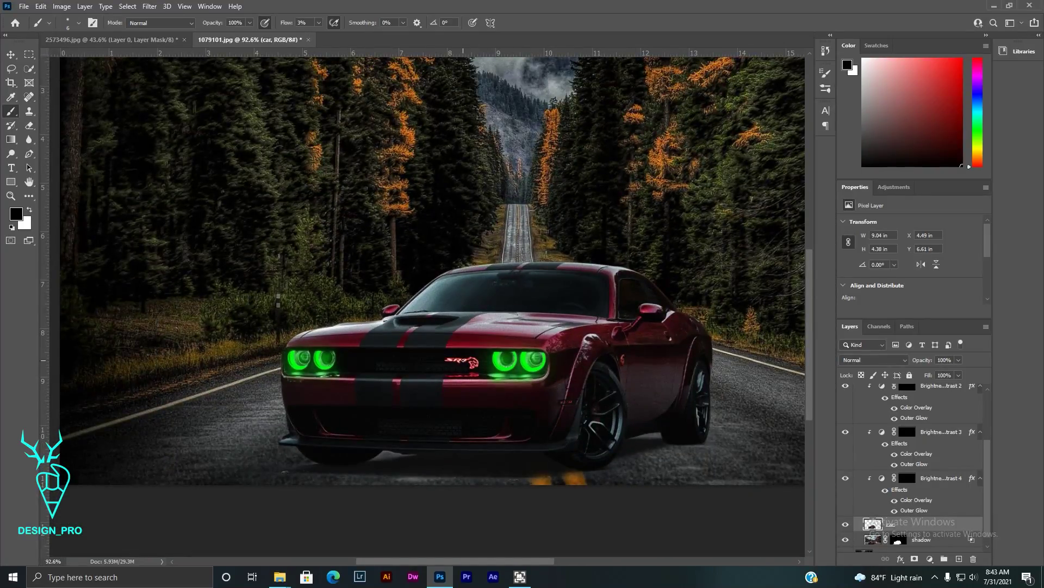
pyautogui.scroll(5, 463, 361)
pyautogui.click(15, 213)
pyautogui.press('Return')
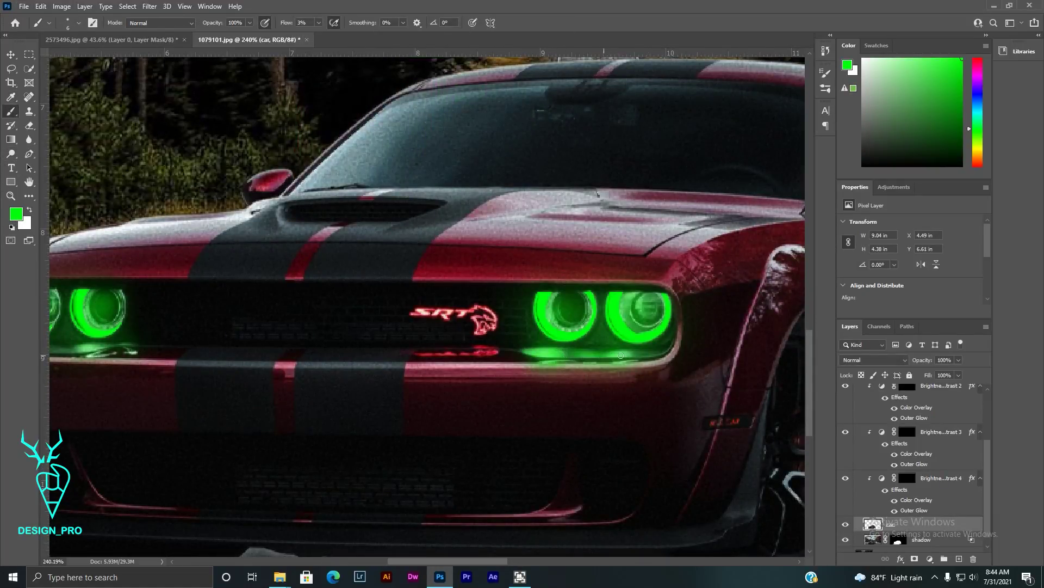
pyautogui.scroll(-2, 555, 363)
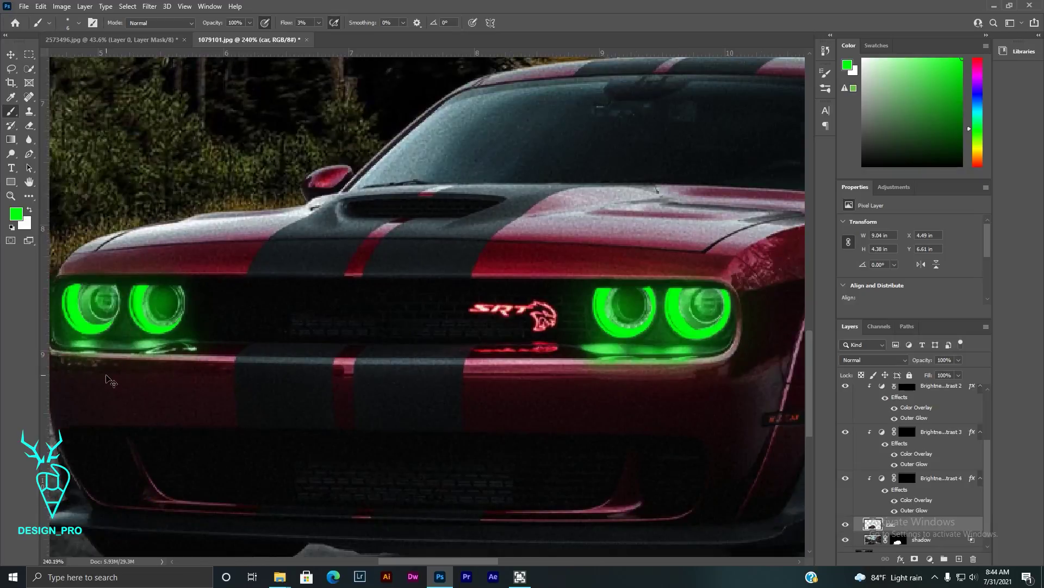
pyautogui.scroll(3, 263, 347)
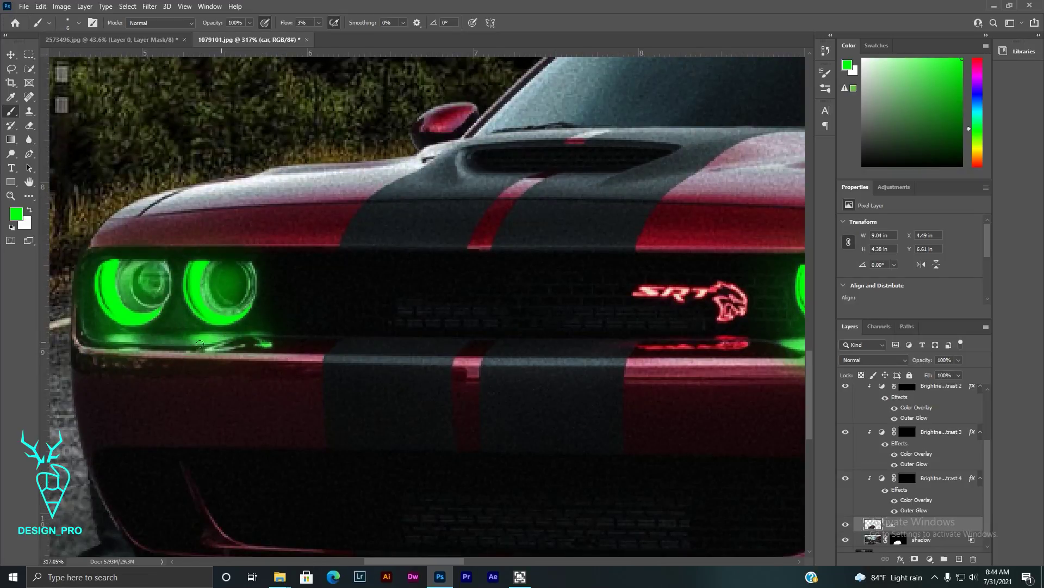
pyautogui.scroll(-12, 219, 329)
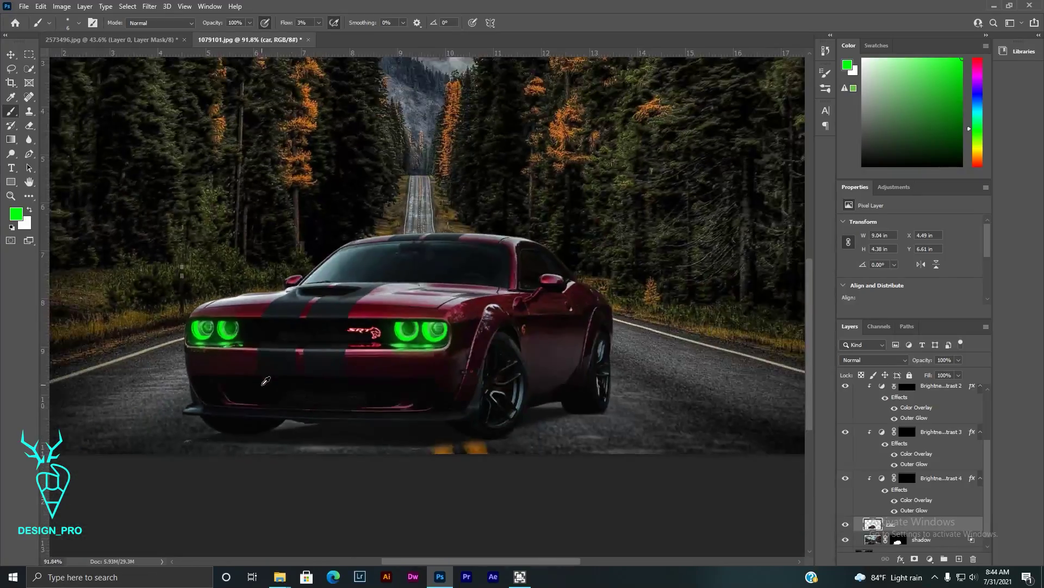
pyautogui.scroll(-4, 505, 461)
pyautogui.scroll(-2, 505, 460)
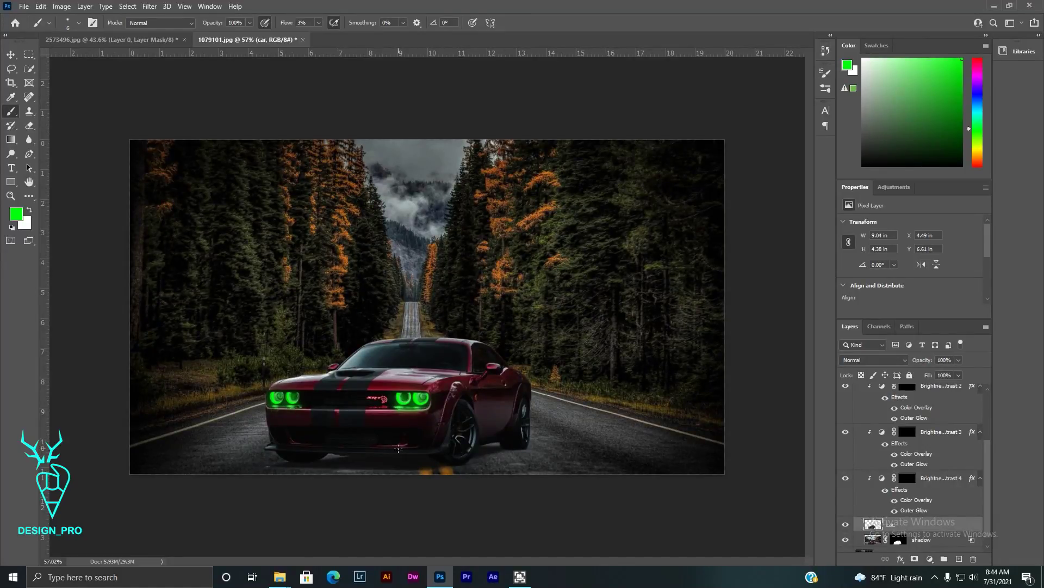
# Step: Save the composite as 1079101.psd, accepting the compatibility options
pyautogui.click(10, 54)
pyautogui.click(23, 7)
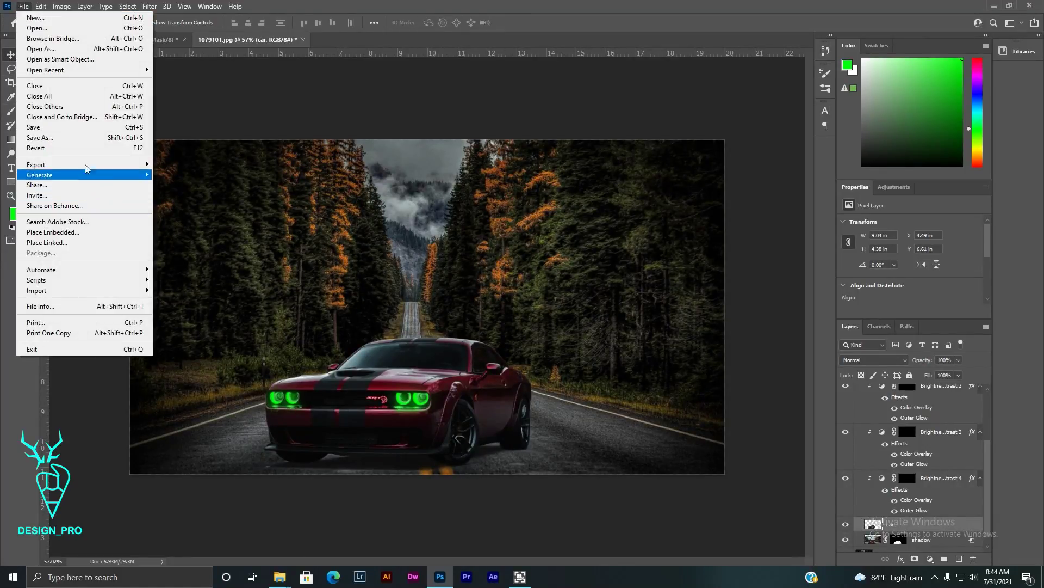
pyautogui.click(88, 135)
pyautogui.click(519, 432)
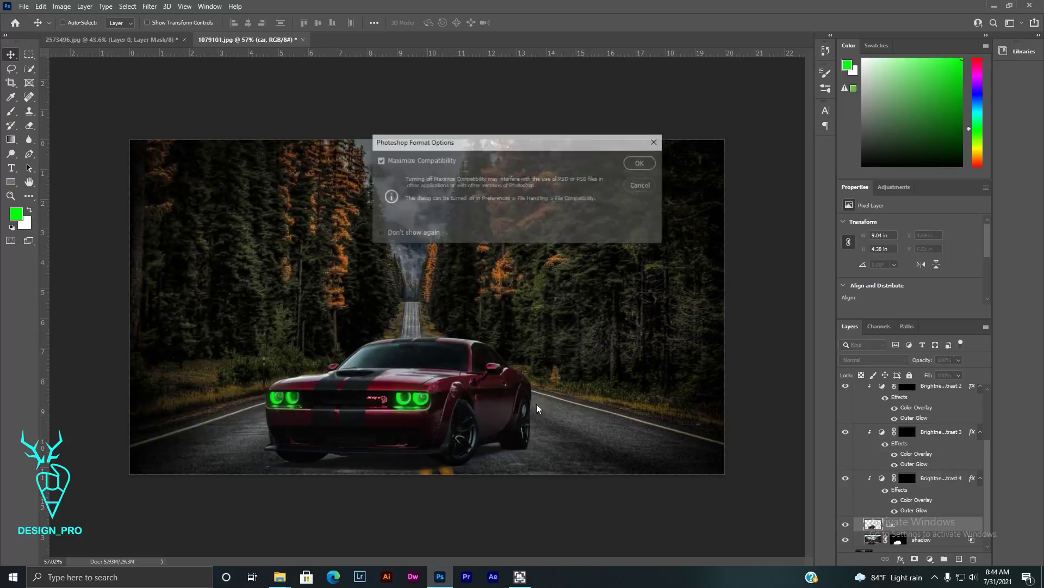
pyautogui.press('Return')
# Step: Collapse Group 1 and resize the panels to tidy the layers list
pyautogui.scroll(3, 888, 483)
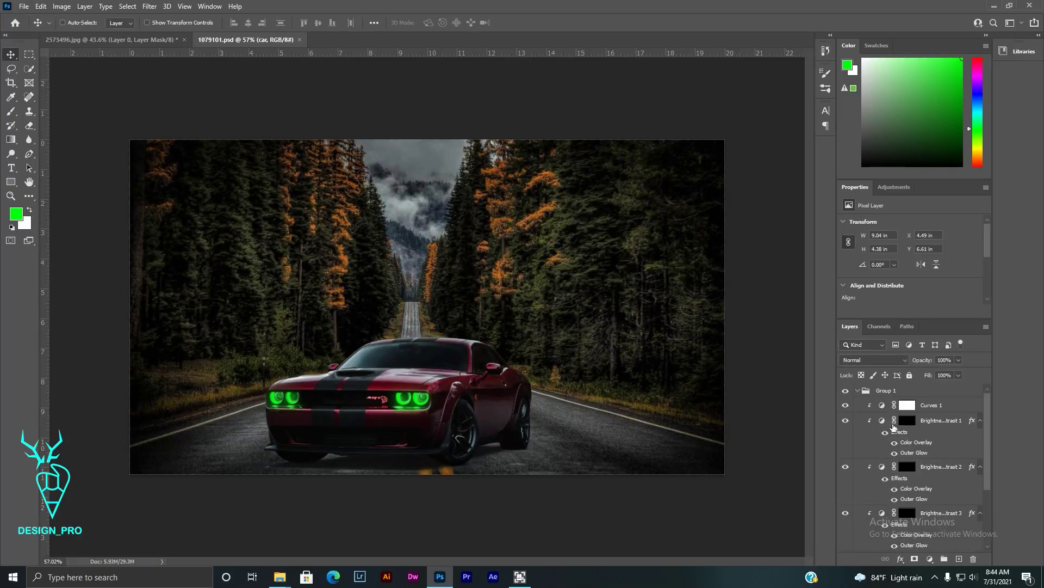
pyautogui.scroll(-3, 903, 446)
pyautogui.scroll(3, 903, 446)
pyautogui.scroll(-3, 957, 455)
pyautogui.moveTo(902, 319); pyautogui.dragTo(909, 241)
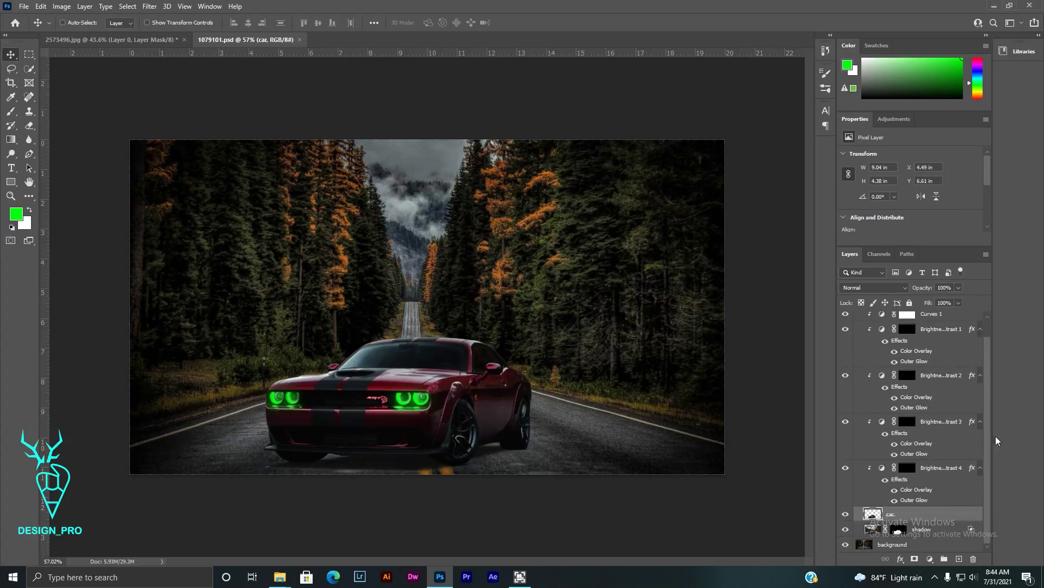
pyautogui.scroll(2, 988, 389)
pyautogui.click(858, 318)
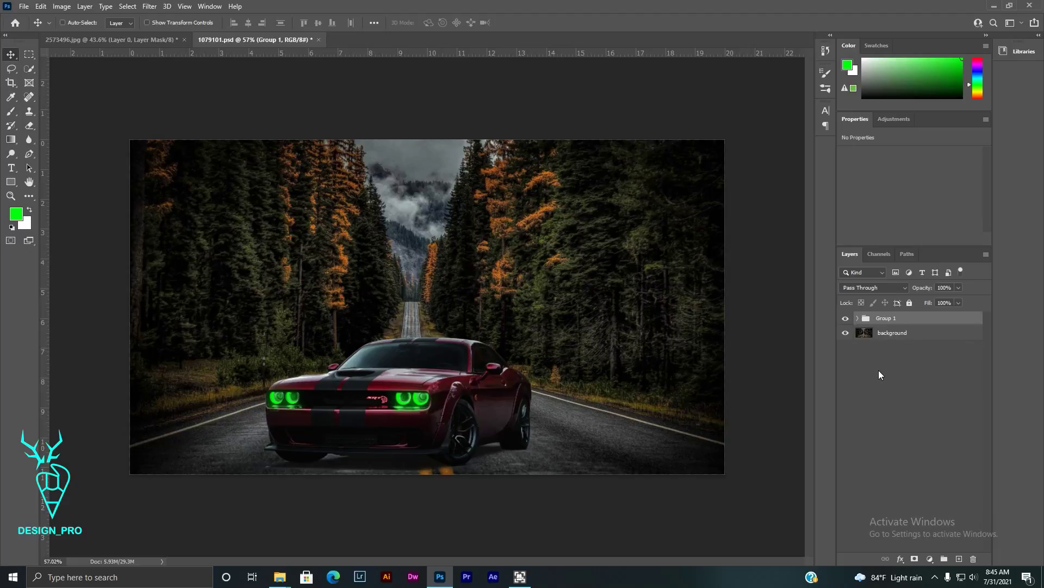
pyautogui.click(879, 370)
pyautogui.moveTo(888, 247); pyautogui.dragTo(889, 329)
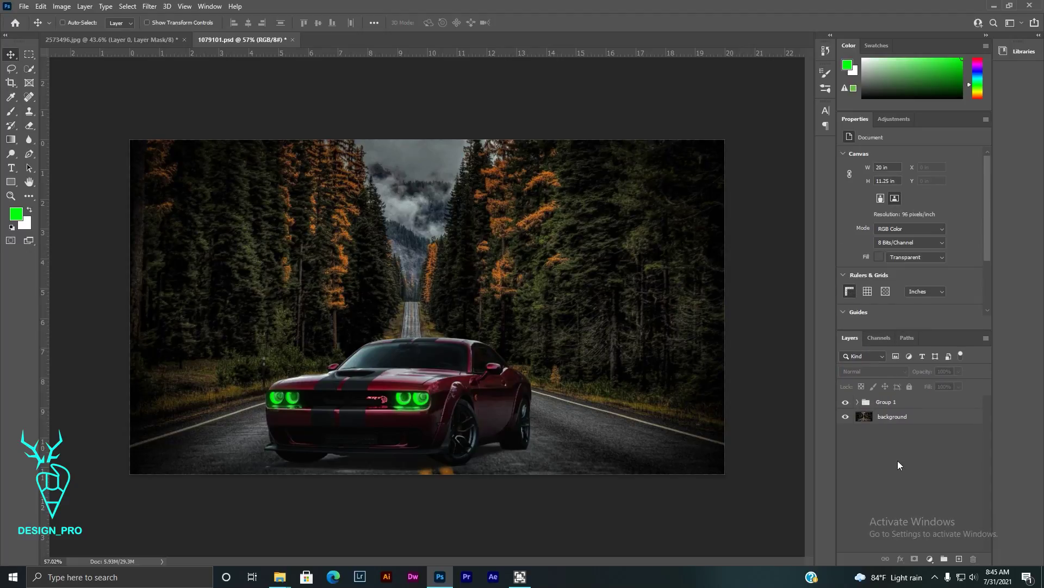
# Step: Stamp all visible layers into a new Layer 1, then hide Group 1 and the background
pyautogui.hotkey('ctrl', 'alt', 'shift', 'e')
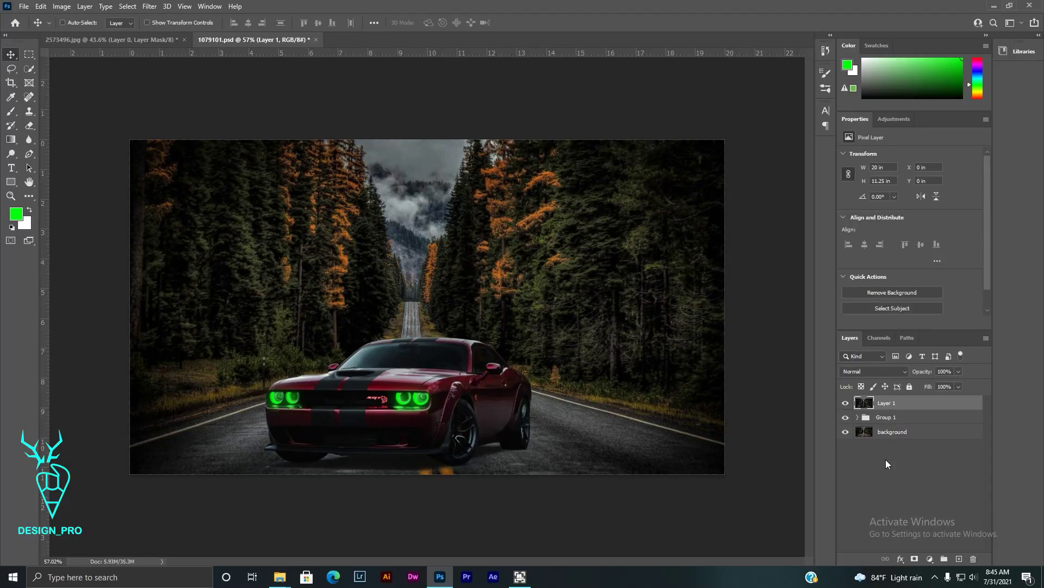
pyautogui.click(845, 417)
pyautogui.click(845, 431)
pyautogui.click(150, 6)
# Step: In Camera Raw set Temperature -10, Tint -12, Exposure -0.30, Shadows -20, Dehaze +50, Vibrance -50, Saturation +100
pyautogui.click(168, 86)
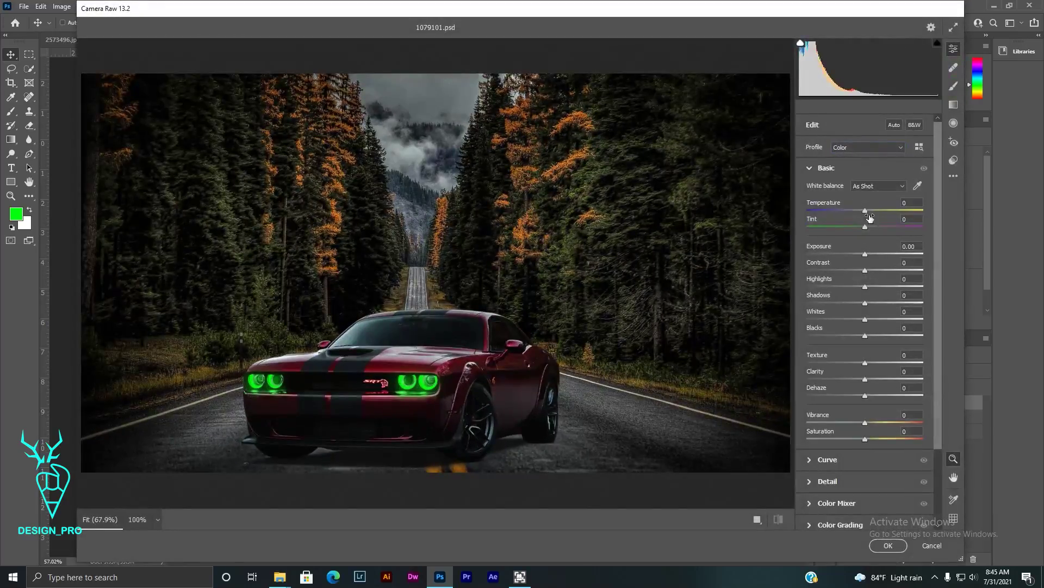
pyautogui.moveTo(865, 212); pyautogui.dragTo(850, 214)
pyautogui.moveTo(864, 210)
pyautogui.mouseDown()
pyautogui.moveTo(880, 205)
pyautogui.moveTo(863, 211)
pyautogui.moveTo(877, 227)
pyautogui.moveTo(860, 246)
pyautogui.moveTo(854, 211)
pyautogui.mouseUp()
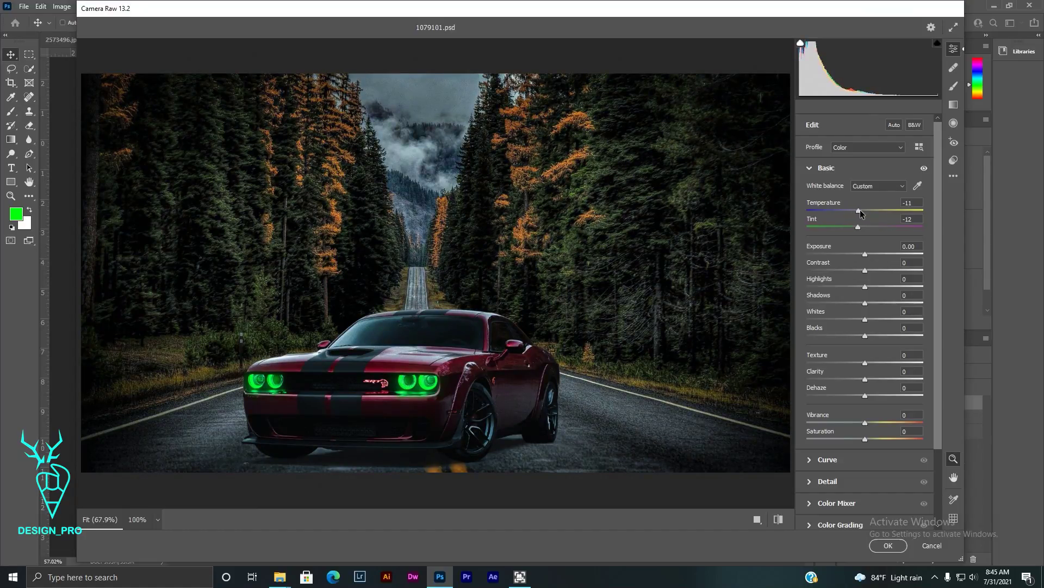
pyautogui.moveTo(865, 254); pyautogui.dragTo(862, 255)
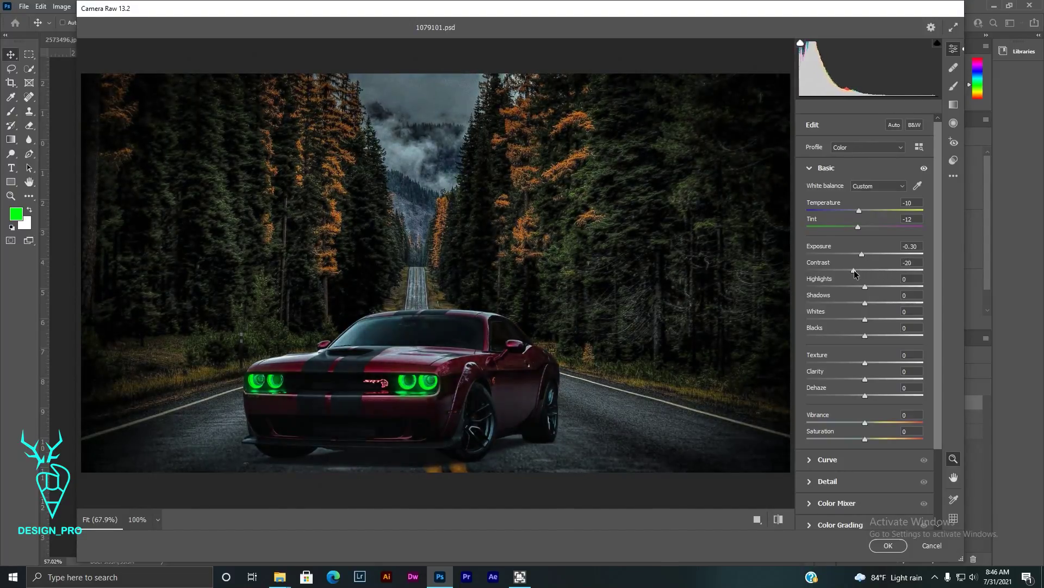
pyautogui.moveTo(865, 270); pyautogui.dragTo(868, 287)
pyautogui.moveTo(865, 303)
pyautogui.mouseDown()
pyautogui.moveTo(823, 299)
pyautogui.moveTo(860, 319)
pyautogui.moveTo(869, 366)
pyautogui.moveTo(817, 366)
pyautogui.moveTo(895, 365)
pyautogui.moveTo(847, 374)
pyautogui.moveTo(869, 387)
pyautogui.moveTo(853, 416)
pyautogui.moveTo(959, 414)
pyautogui.moveTo(799, 424)
pyautogui.mouseUp()
pyautogui.moveTo(868, 446); pyautogui.dragTo(954, 437)
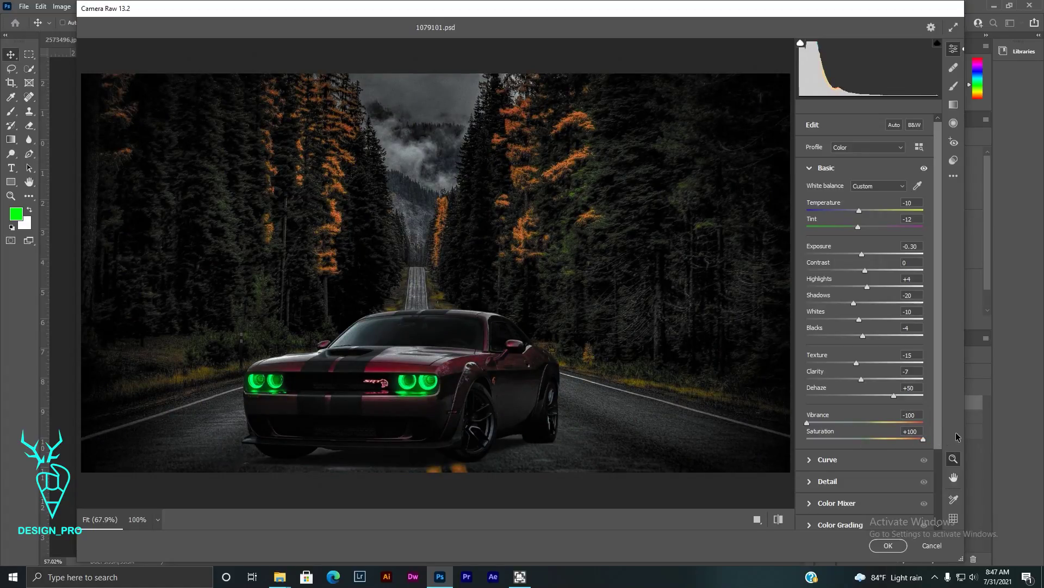
pyautogui.moveTo(808, 423)
pyautogui.mouseDown()
pyautogui.moveTo(929, 424)
pyautogui.moveTo(815, 435)
pyautogui.moveTo(838, 439)
pyautogui.mouseUp()
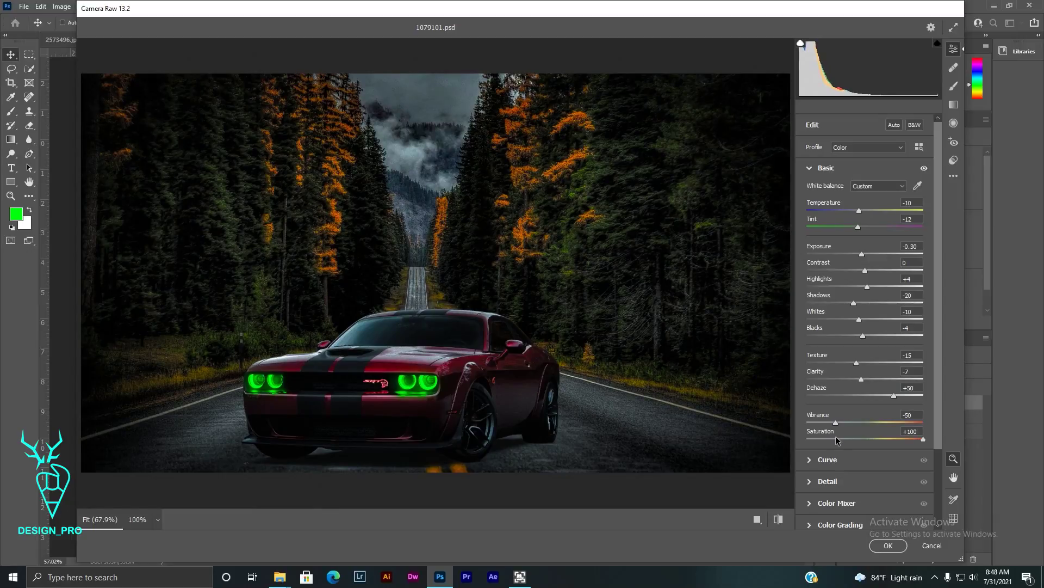
pyautogui.moveTo(909, 440); pyautogui.dragTo(927, 439)
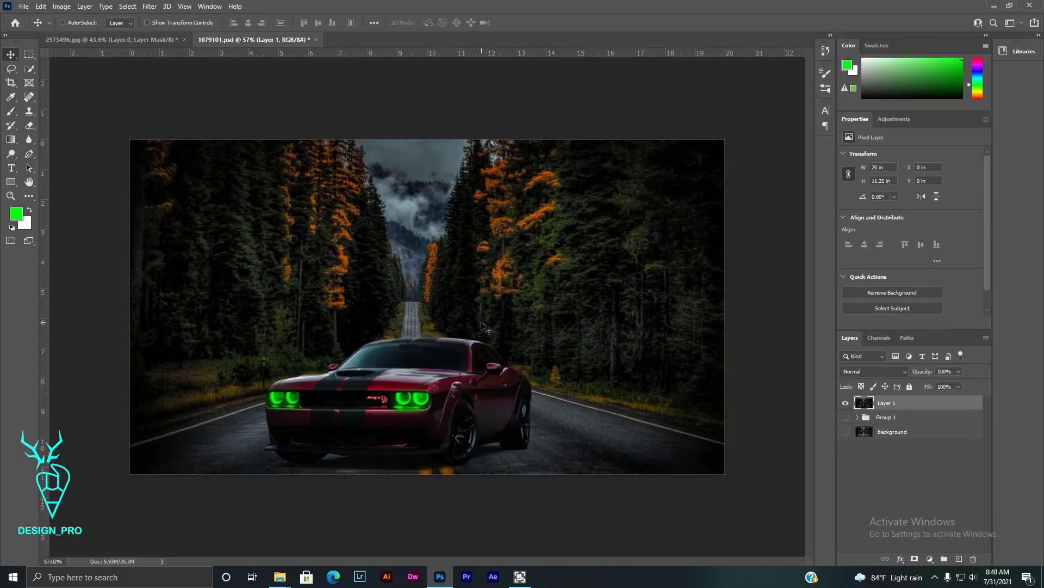
# Step: Add a 2Strip.look Color Lookup adjustment layer and save the document
pyautogui.click(930, 559)
pyautogui.click(957, 497)
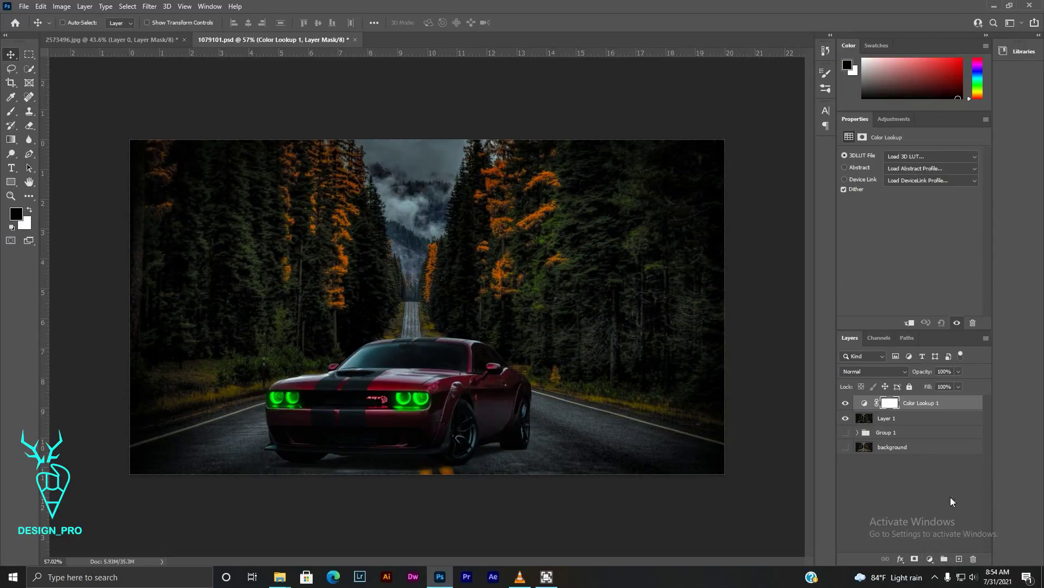
pyautogui.click(914, 156)
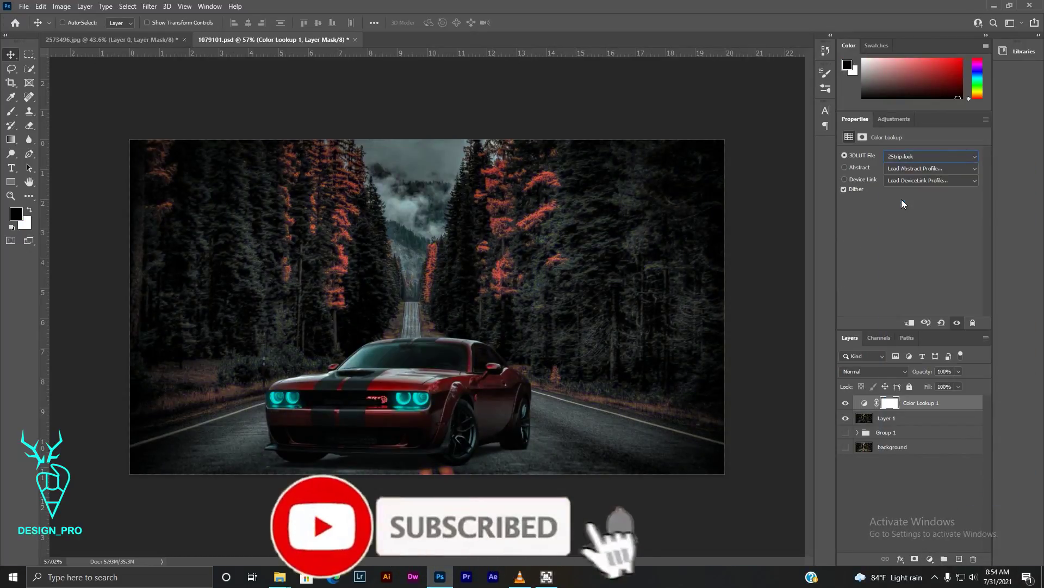
pyautogui.click(909, 200)
pyautogui.click(24, 7)
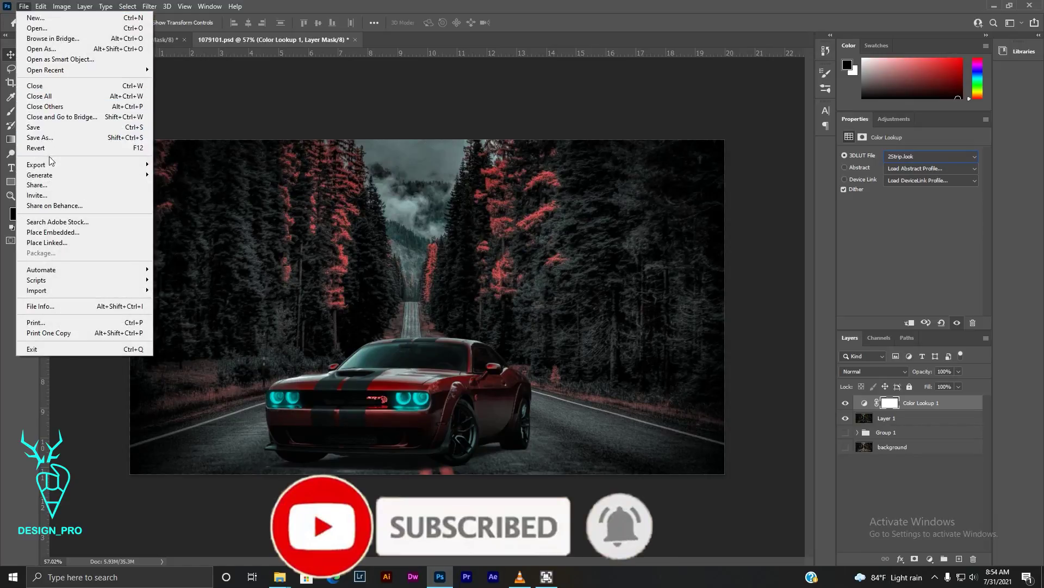
pyautogui.click(33, 126)
# Step: Export the image as 1079101wwwww.jpg at 1920×1080 and open it to check
pyautogui.click(24, 7)
pyautogui.moveTo(36, 164)
pyautogui.click(179, 177)
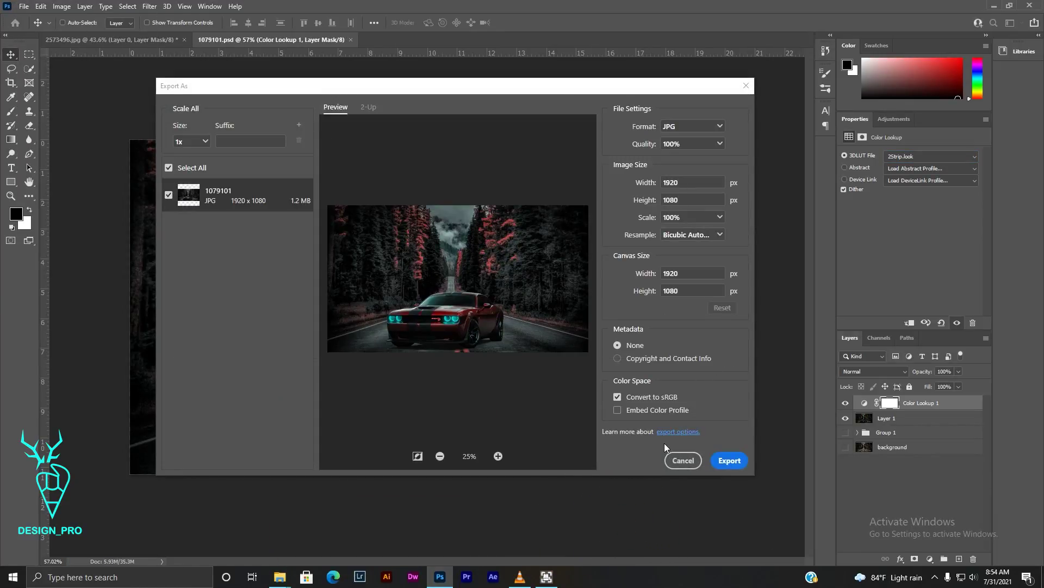
pyautogui.click(729, 460)
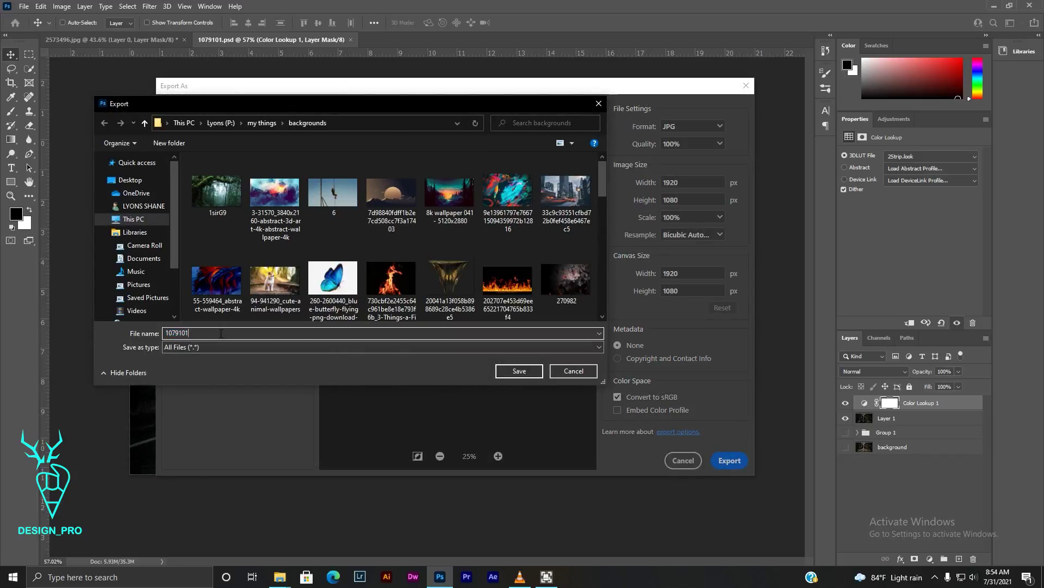
pyautogui.click(519, 370)
pyautogui.moveTo(280, 576)
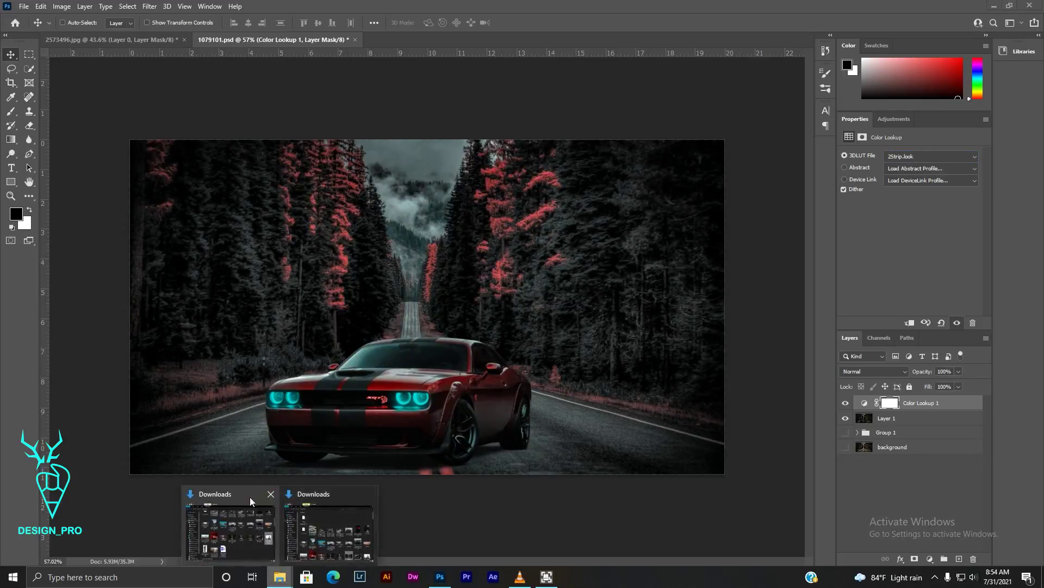
pyautogui.click(326, 522)
pyautogui.scroll(-3, 485, 342)
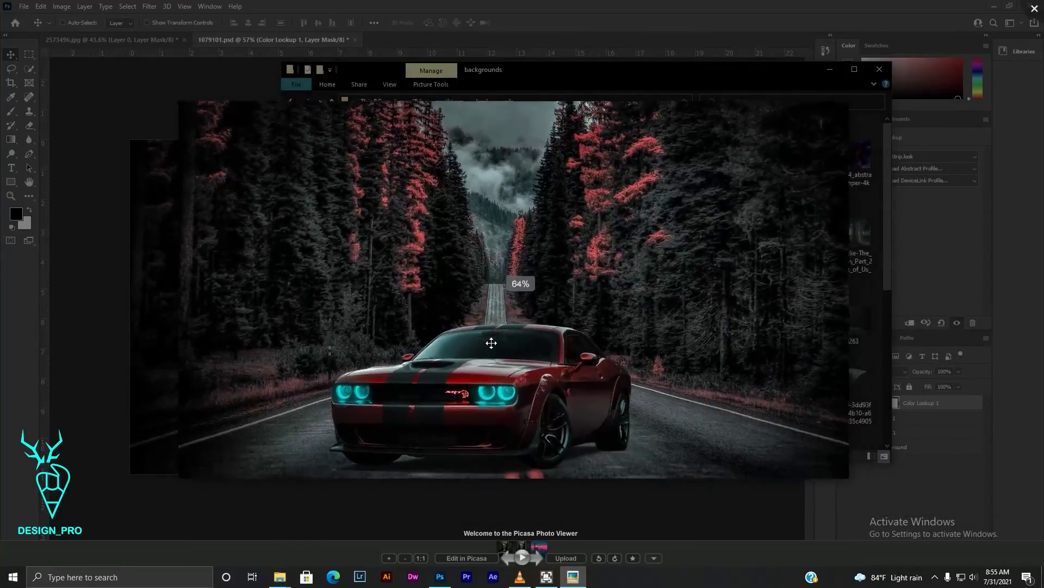
pyautogui.scroll(-2, 531, 290)
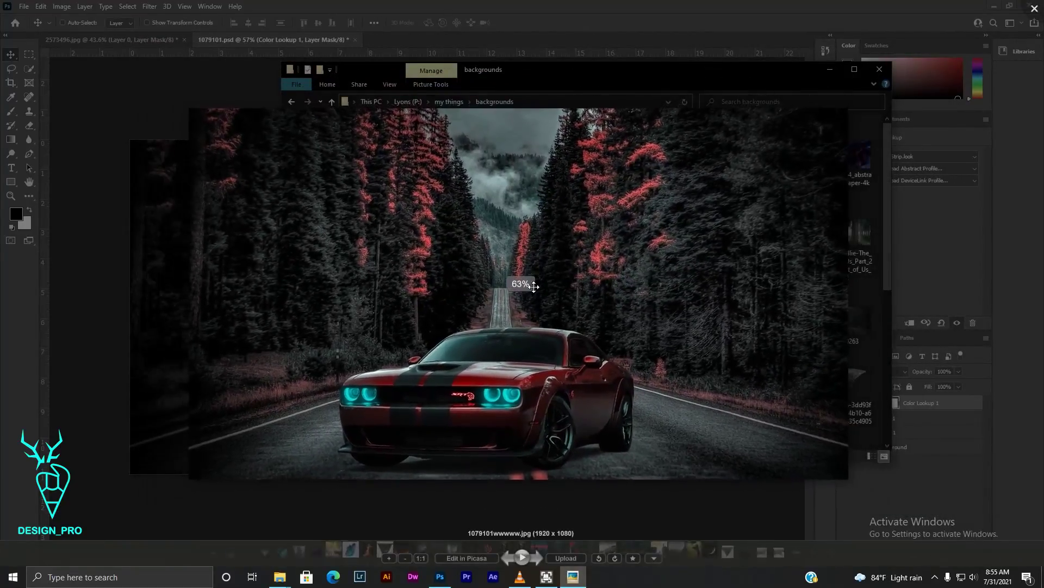